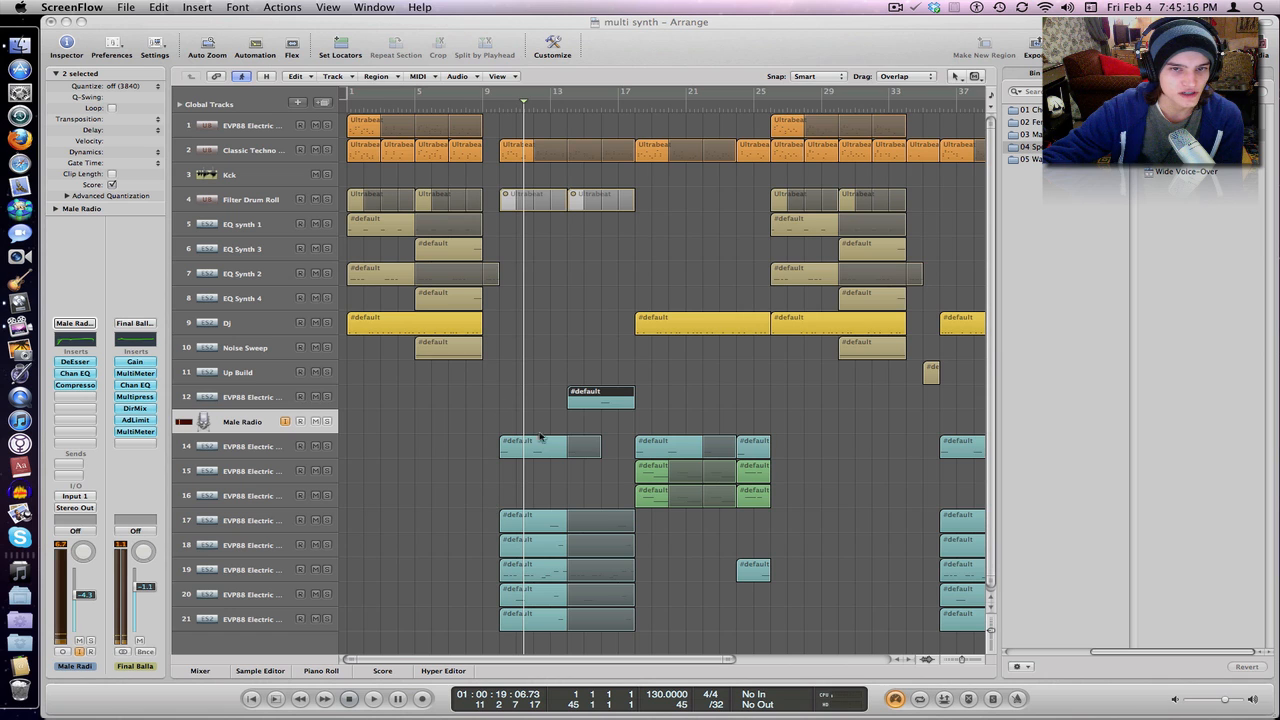
Step: Select the synth on track 14, hide the media area beside the arrangement, and deselect all regions
scroll(660, 550, "down", 1)
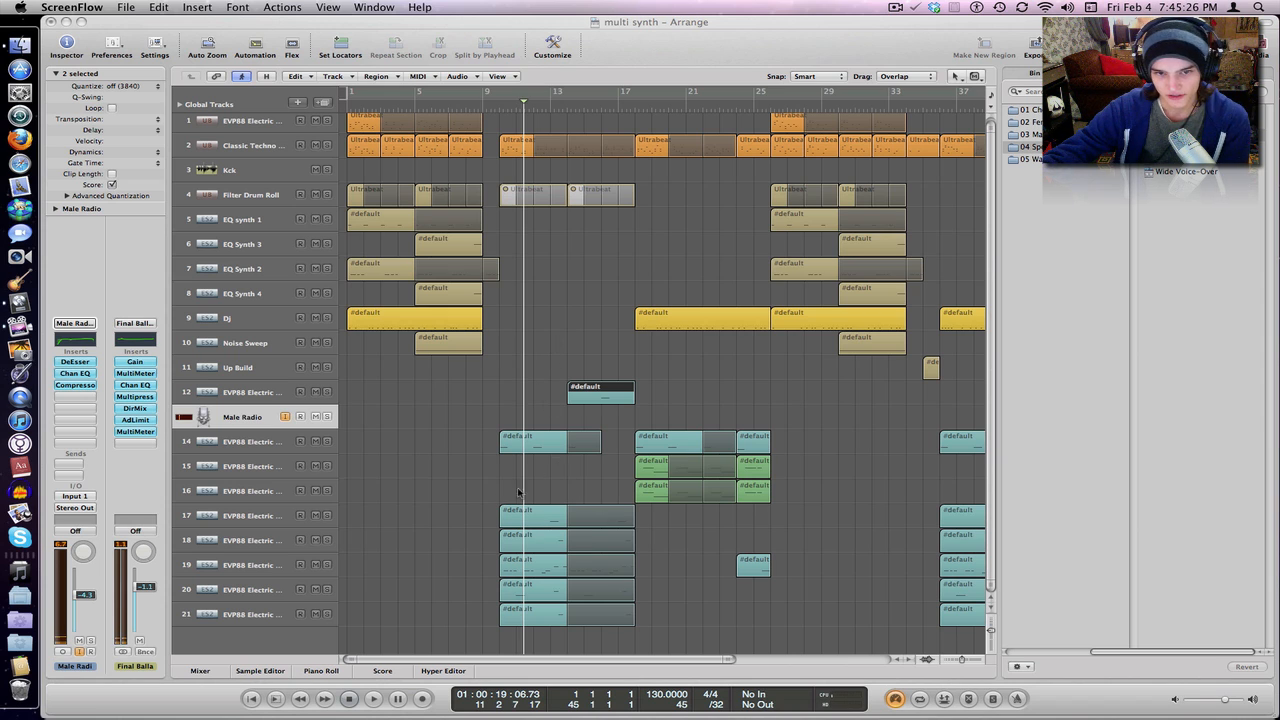
left_click(254, 441)
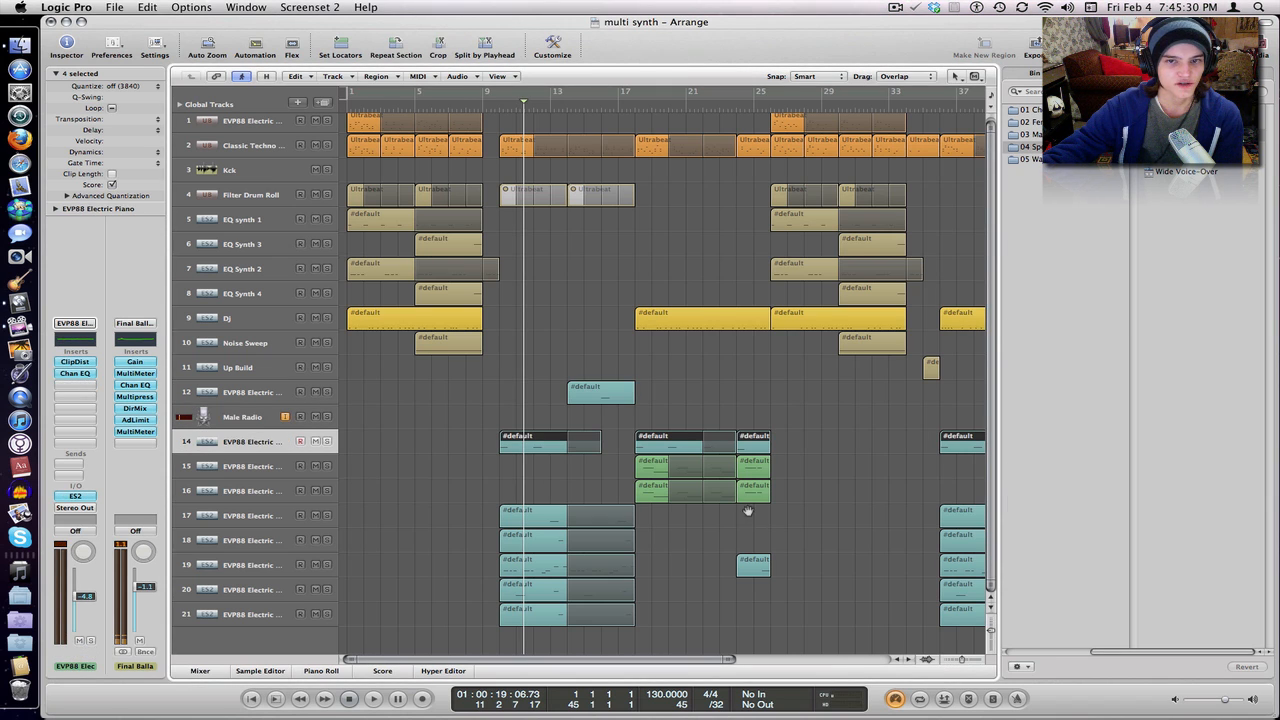
left_click(1256, 45)
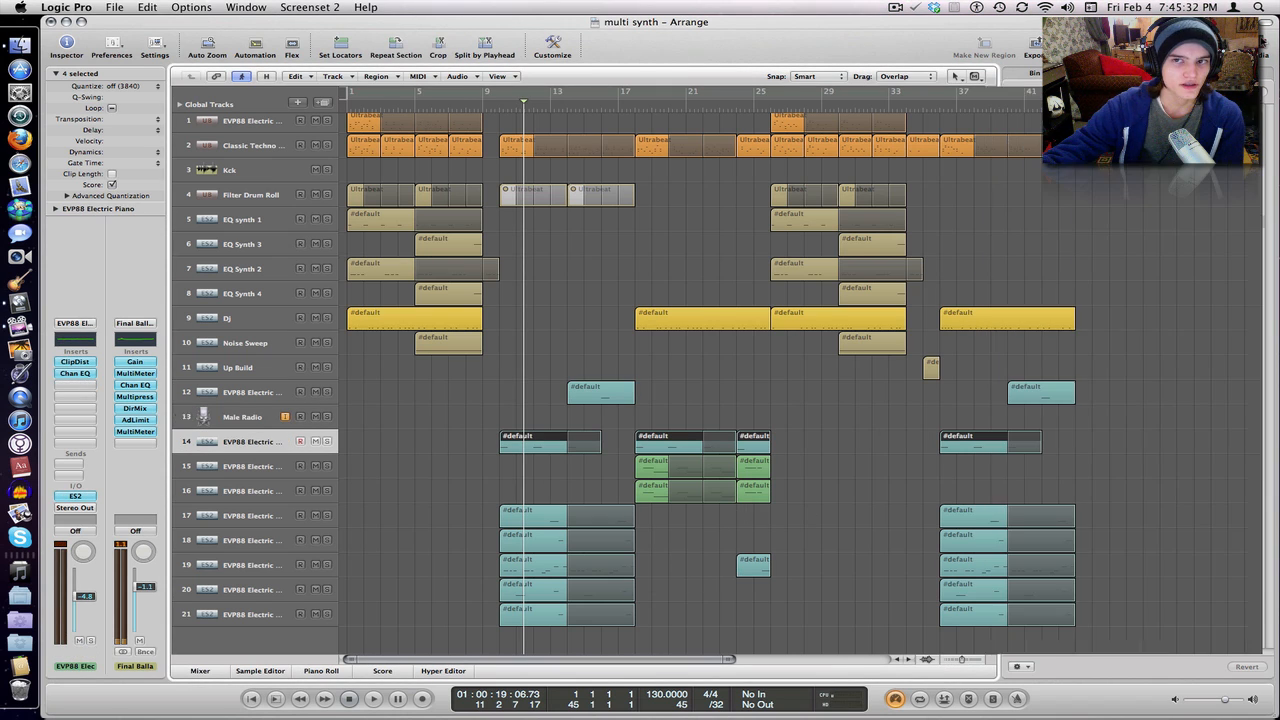
left_click(435, 532)
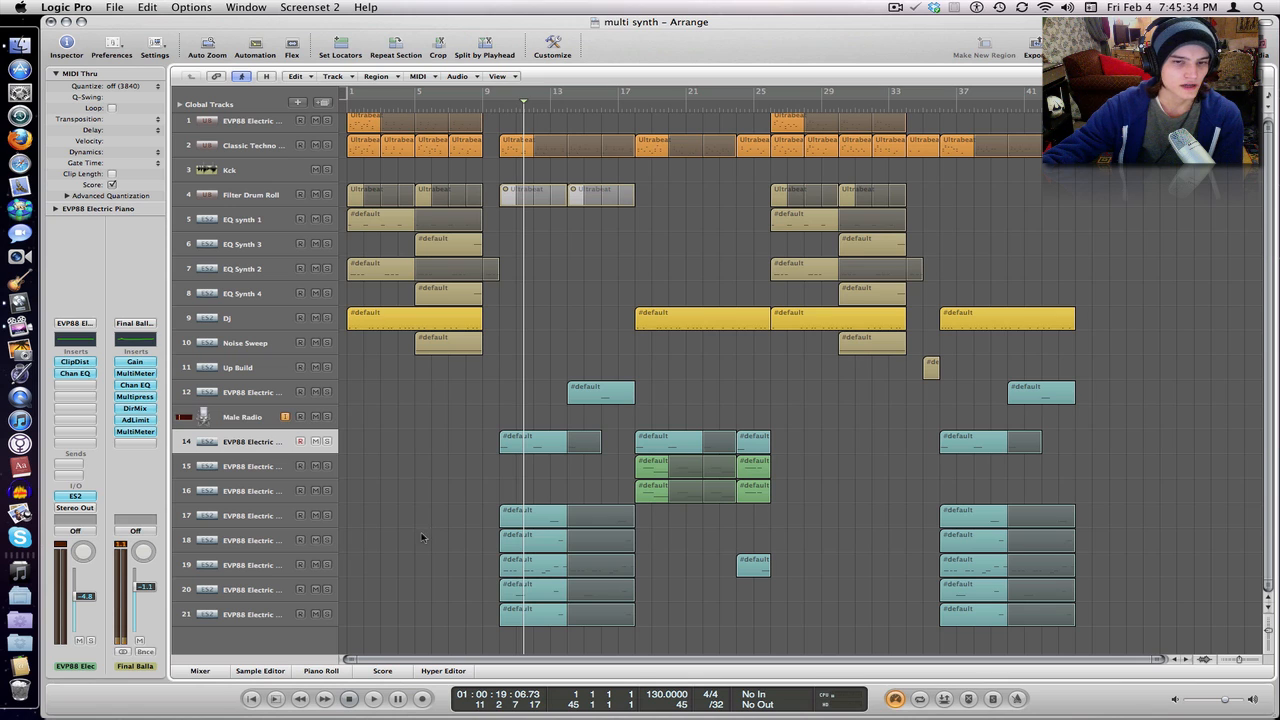
Step: Examine the layered synth regions starting at bar 10 on the lower tracks, selecting those on tracks 19 and 17
left_click(552, 594)
left_click(551, 572)
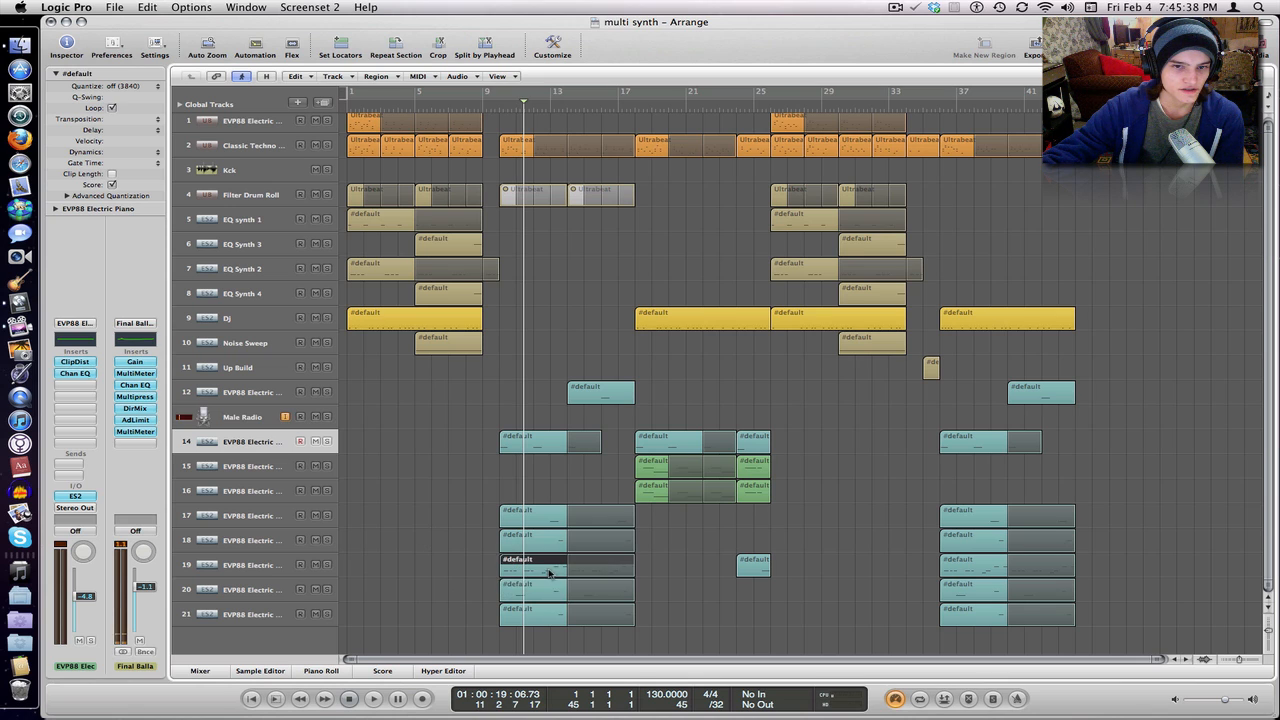
left_click(542, 519)
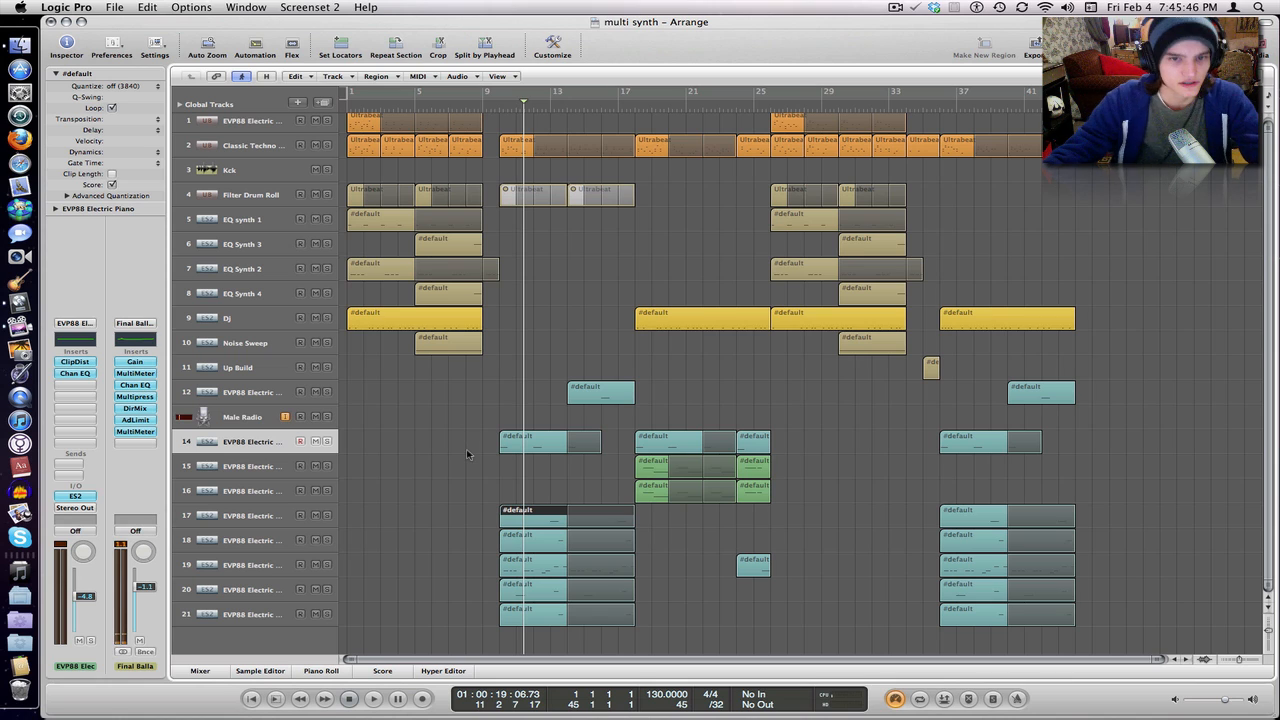
Step: Audition track 14's synth by playing C1 and E1 on the on-screen musical keyboard, and close the keyboard
key("super+k")
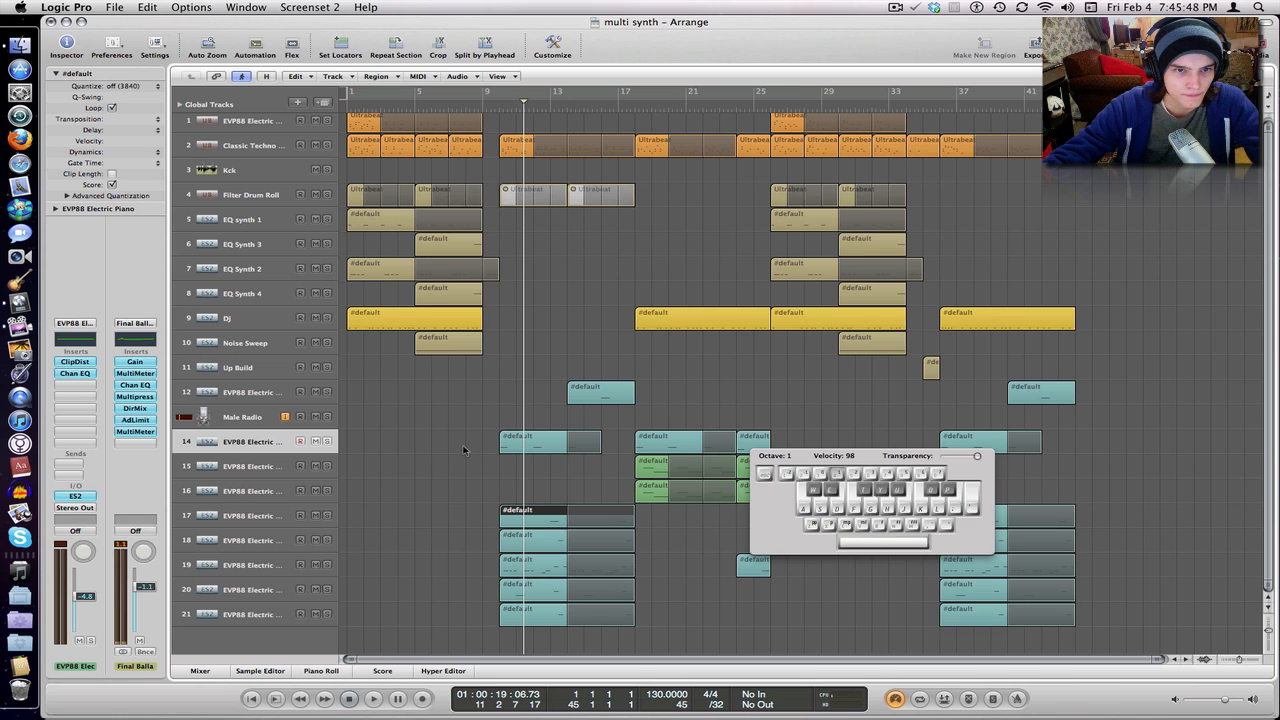
key("a")
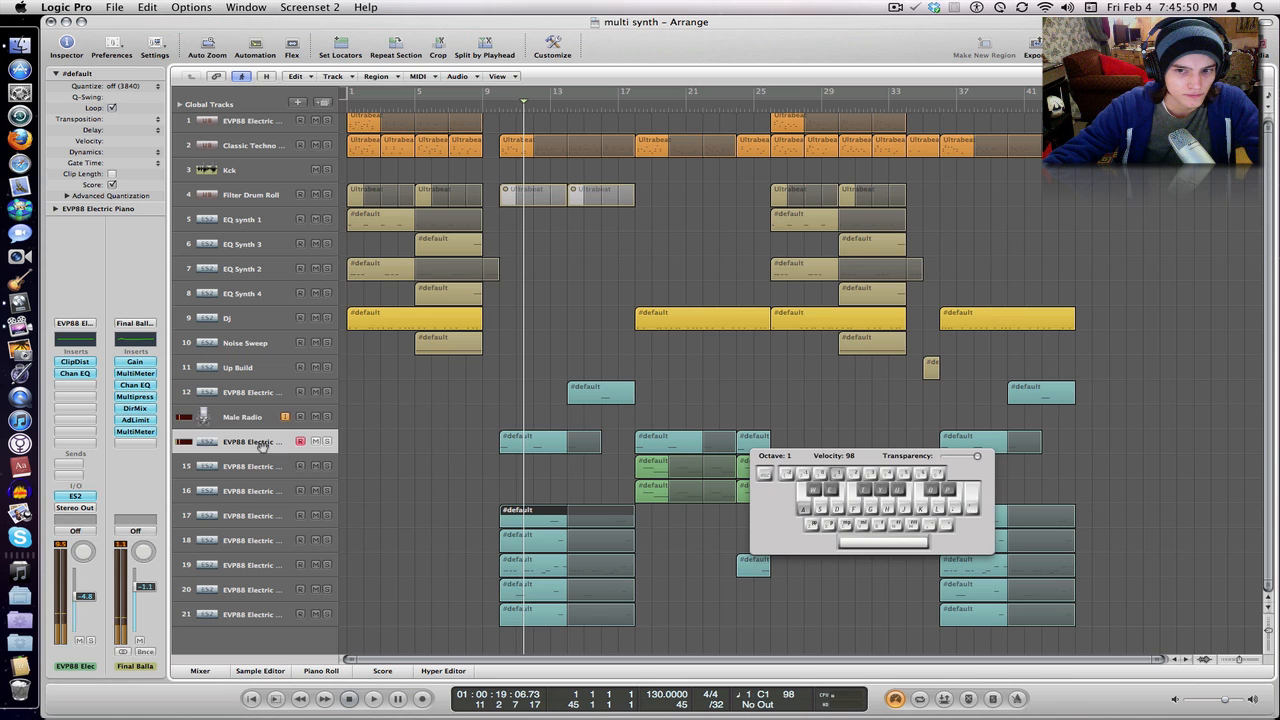
key("d")
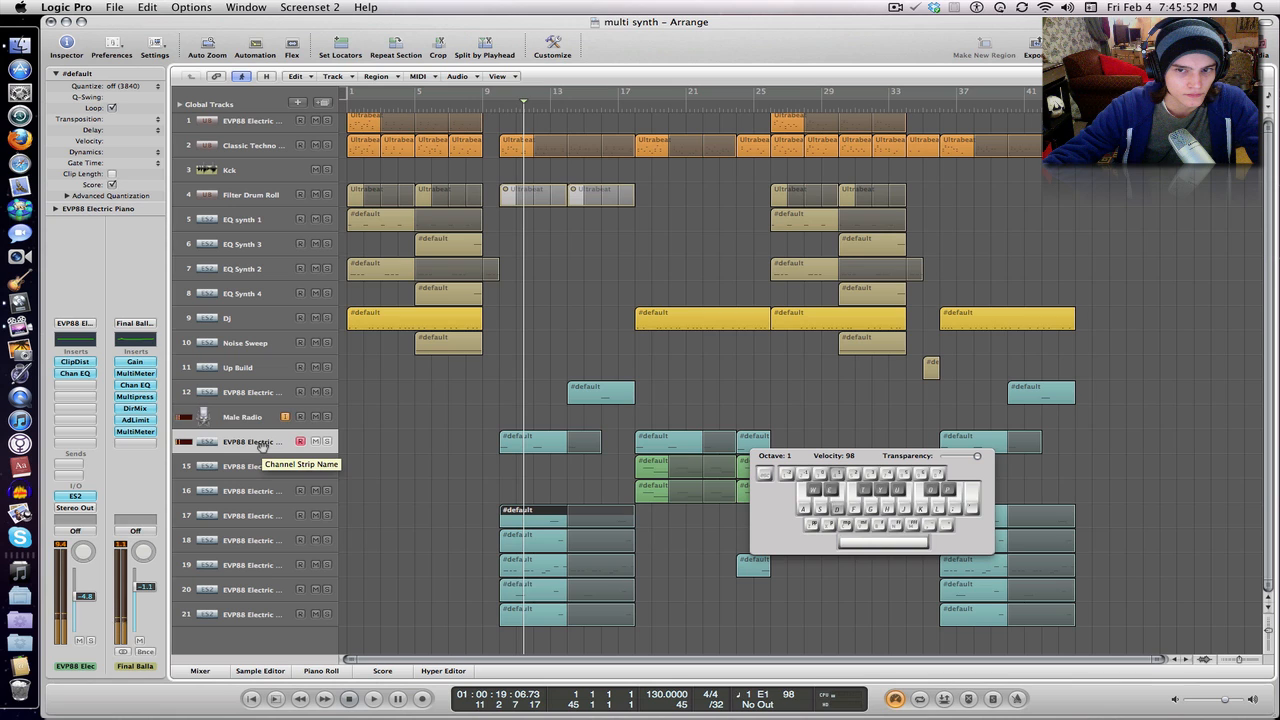
key("super+k")
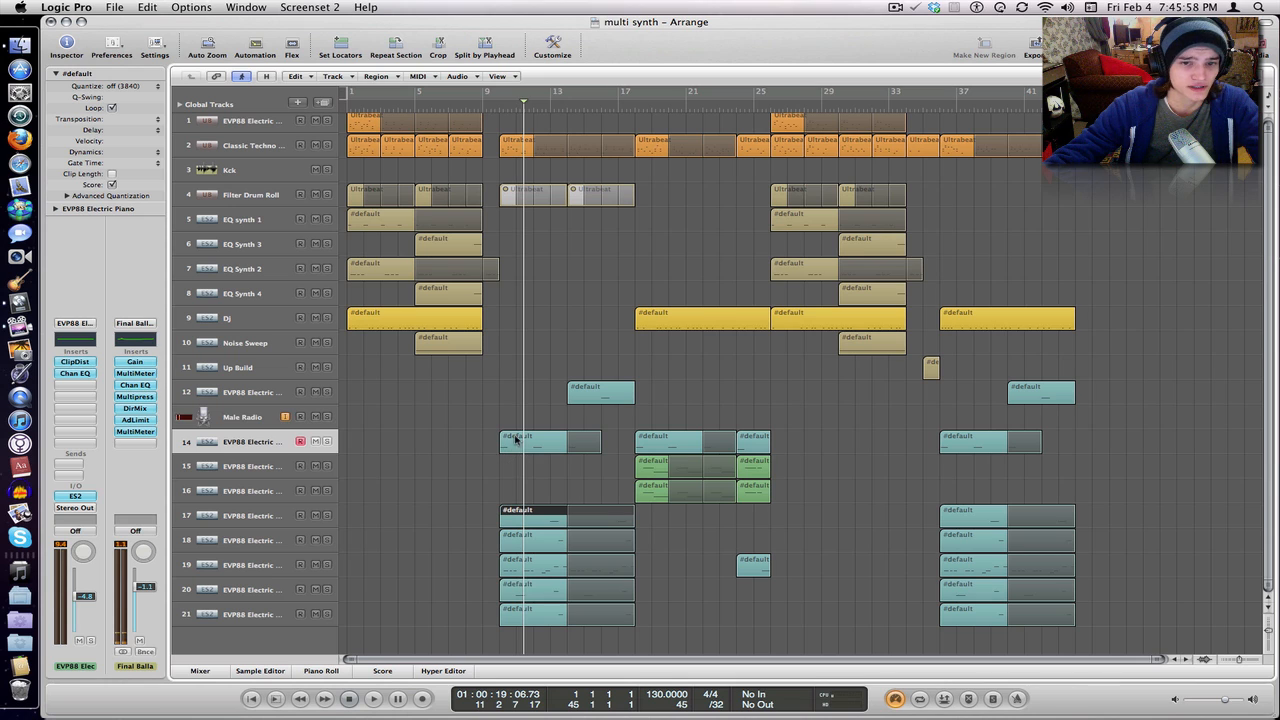
Step: Inspect the channel strips of synth tracks 17 and 18, leaving all regions deselected
left_click(457, 505)
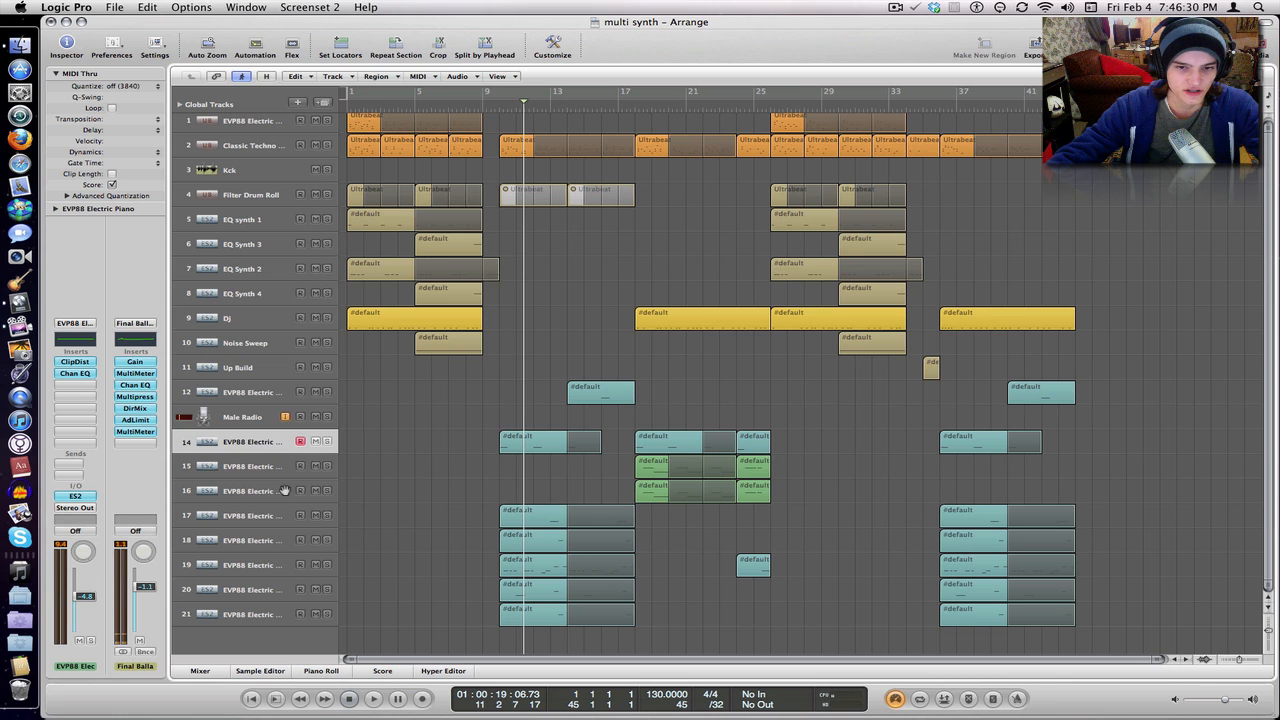
left_click(273, 520)
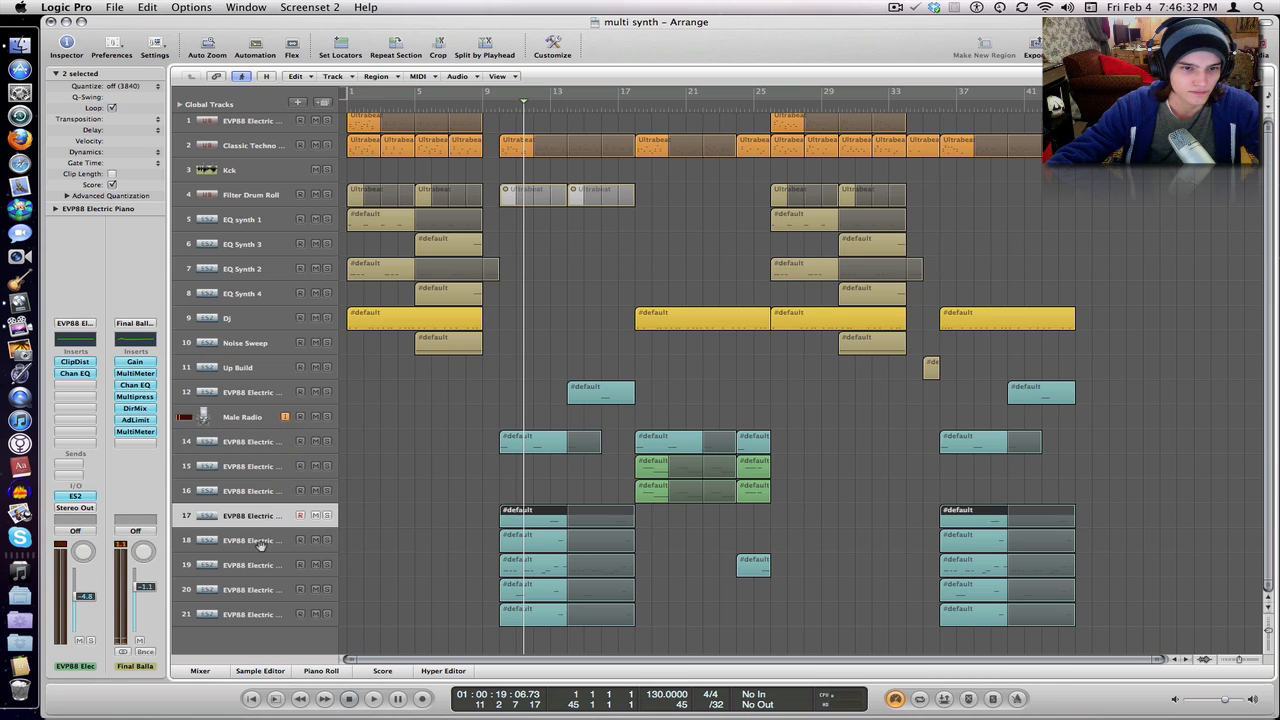
left_click(261, 544)
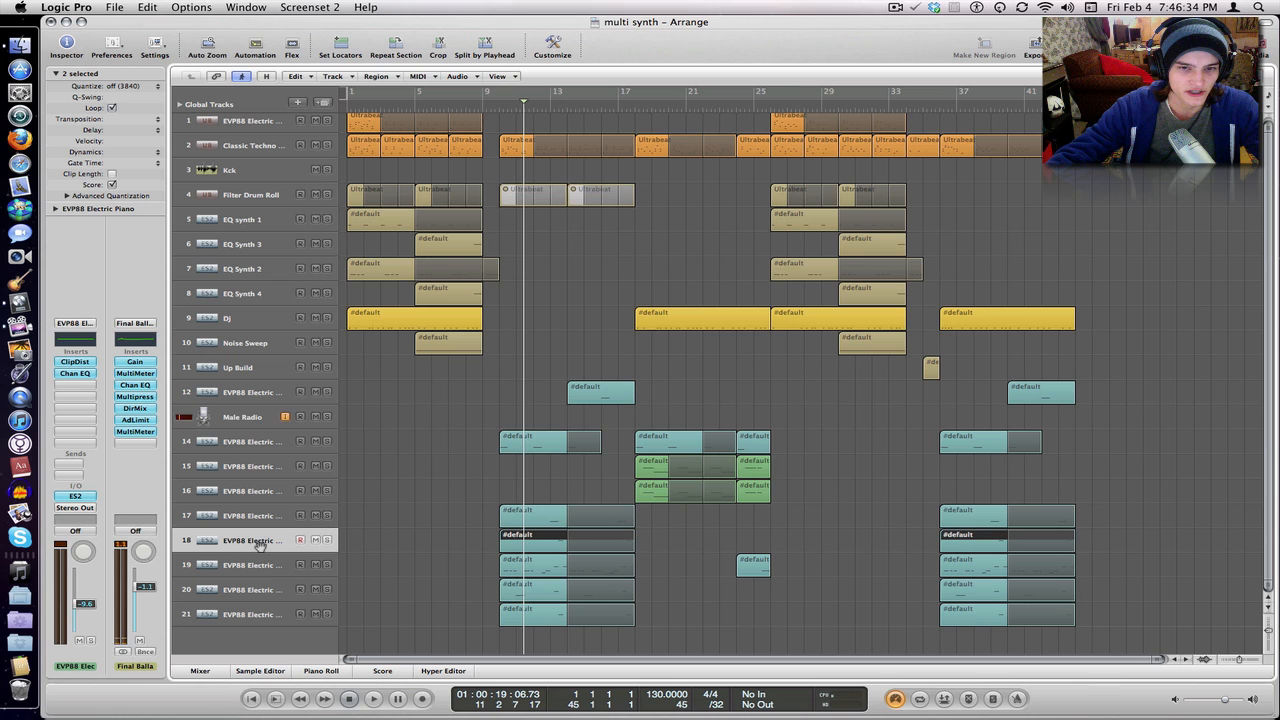
left_click(441, 528)
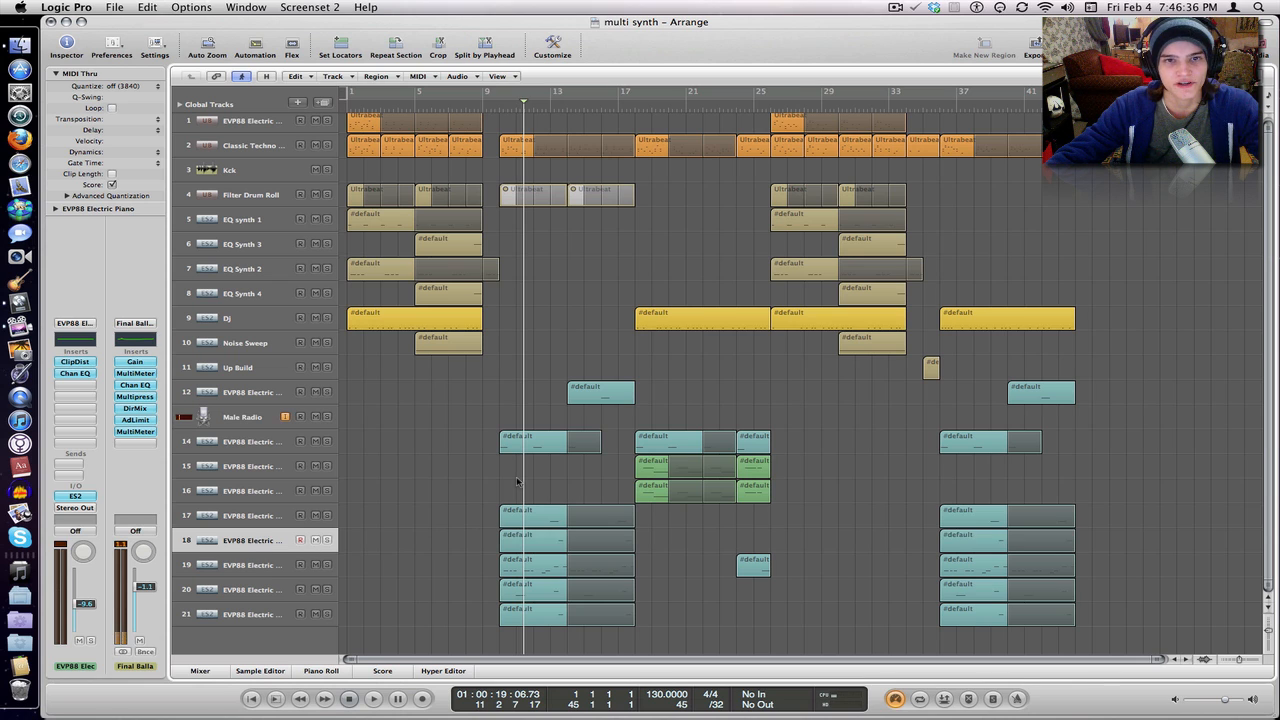
Step: Play the arrangement from bar 1 to about bar 18 and stop playback
left_click(408, 104)
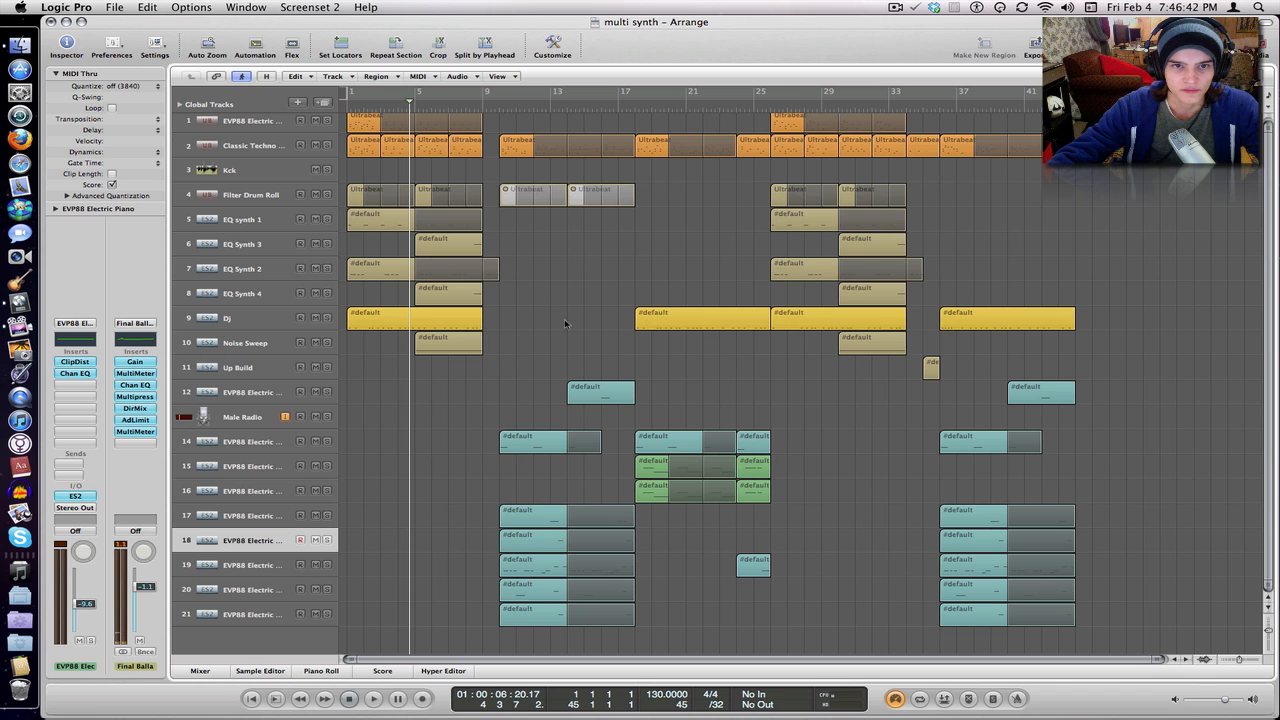
scroll(566, 312, "up", 1)
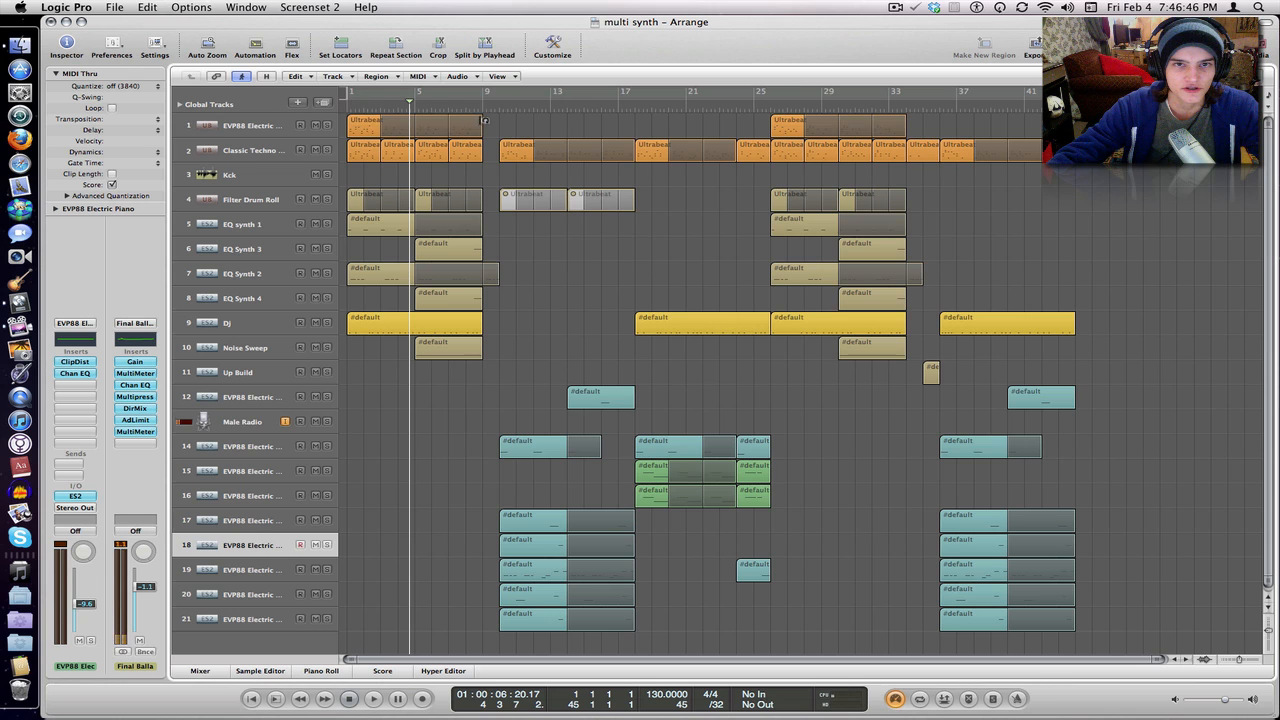
left_click_drag(377, 104, 337, 116)
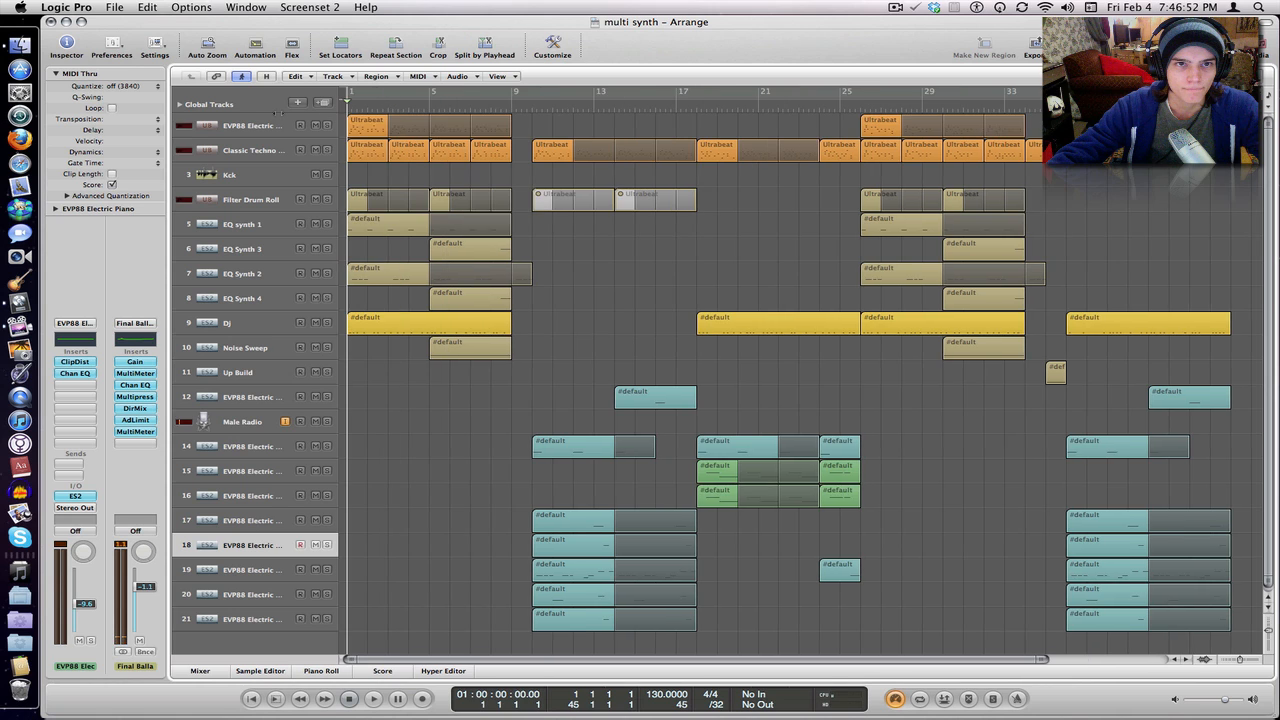
key("space")
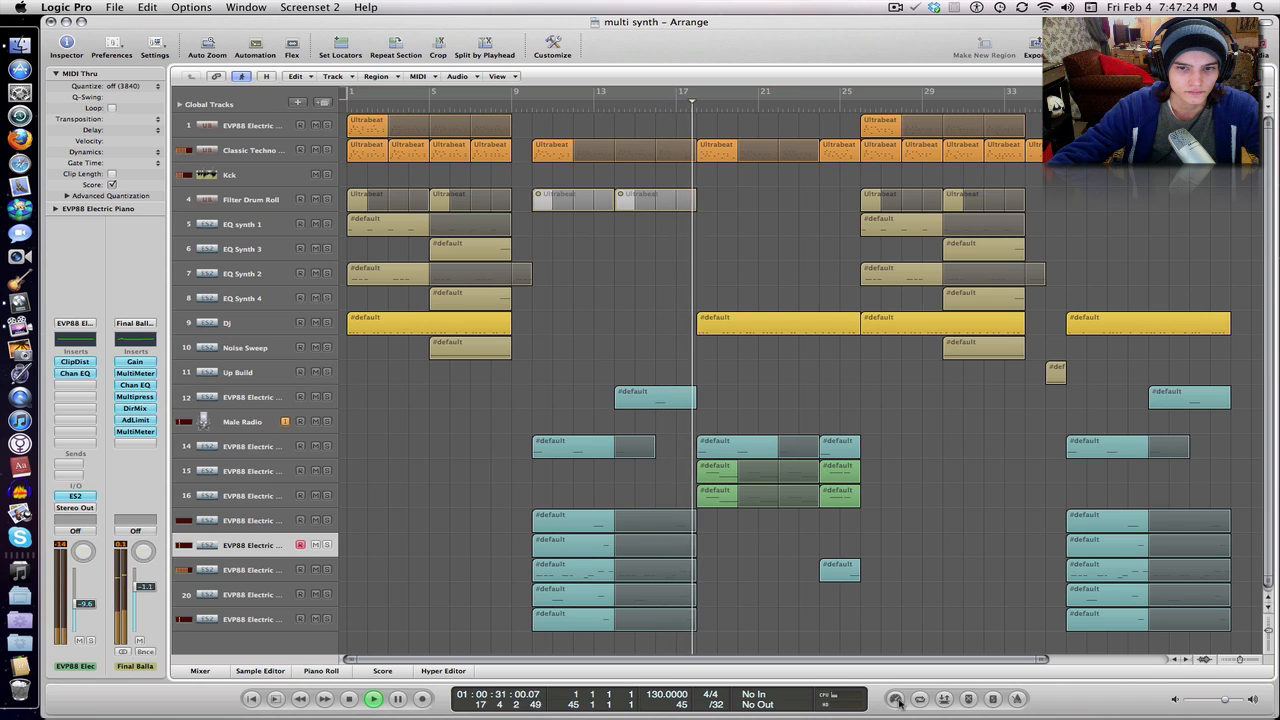
key("space")
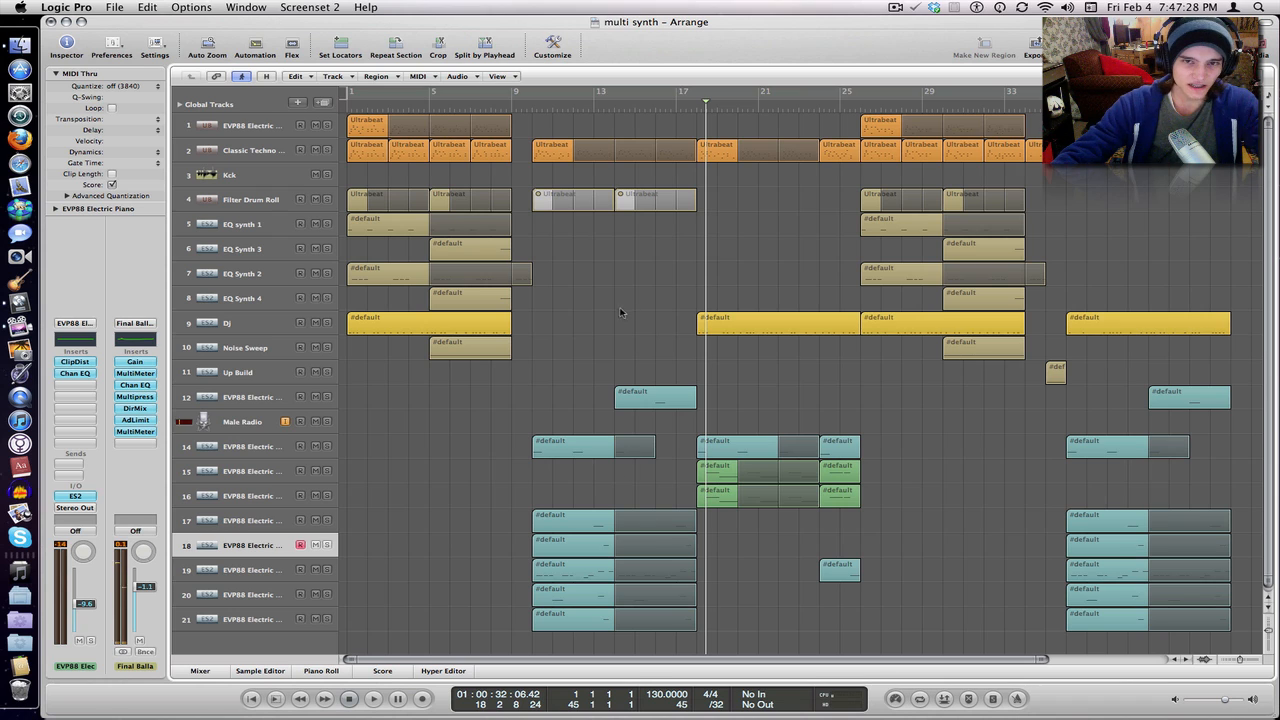
Step: Move the playhead to bar 10, the end of bar 17 and bar 19 to review the section boundaries
left_click(534, 105)
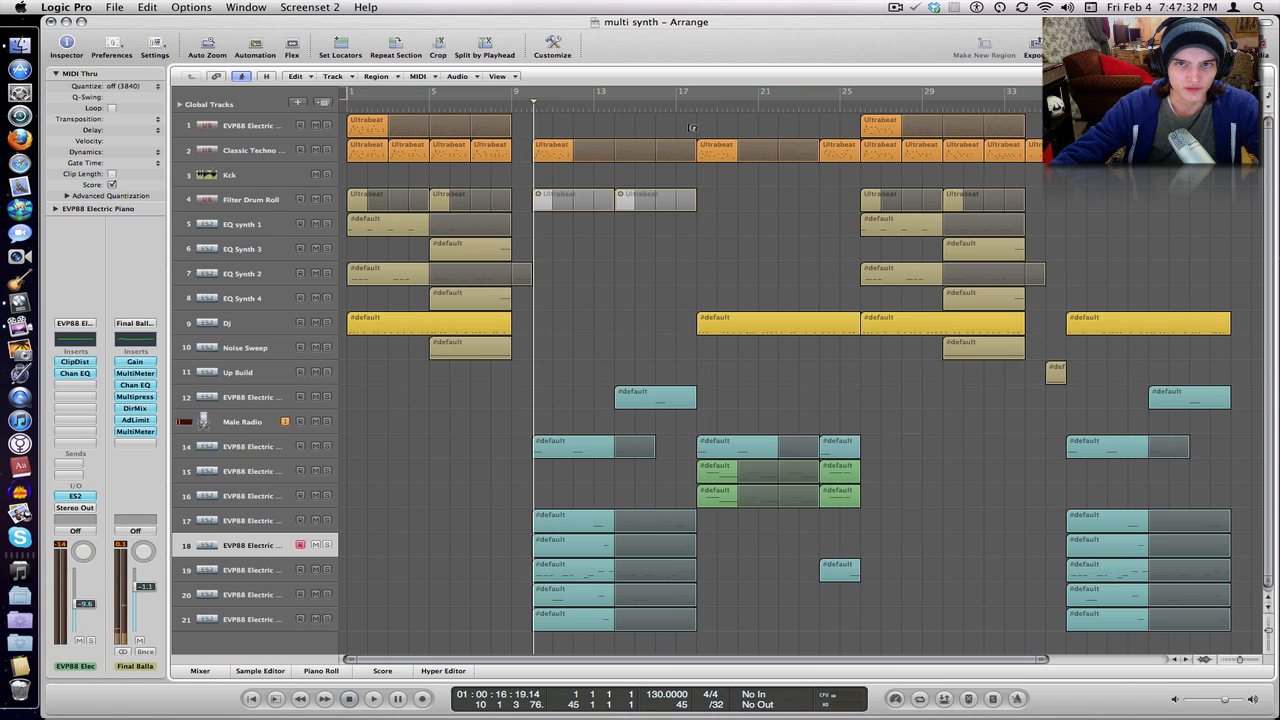
key("c")
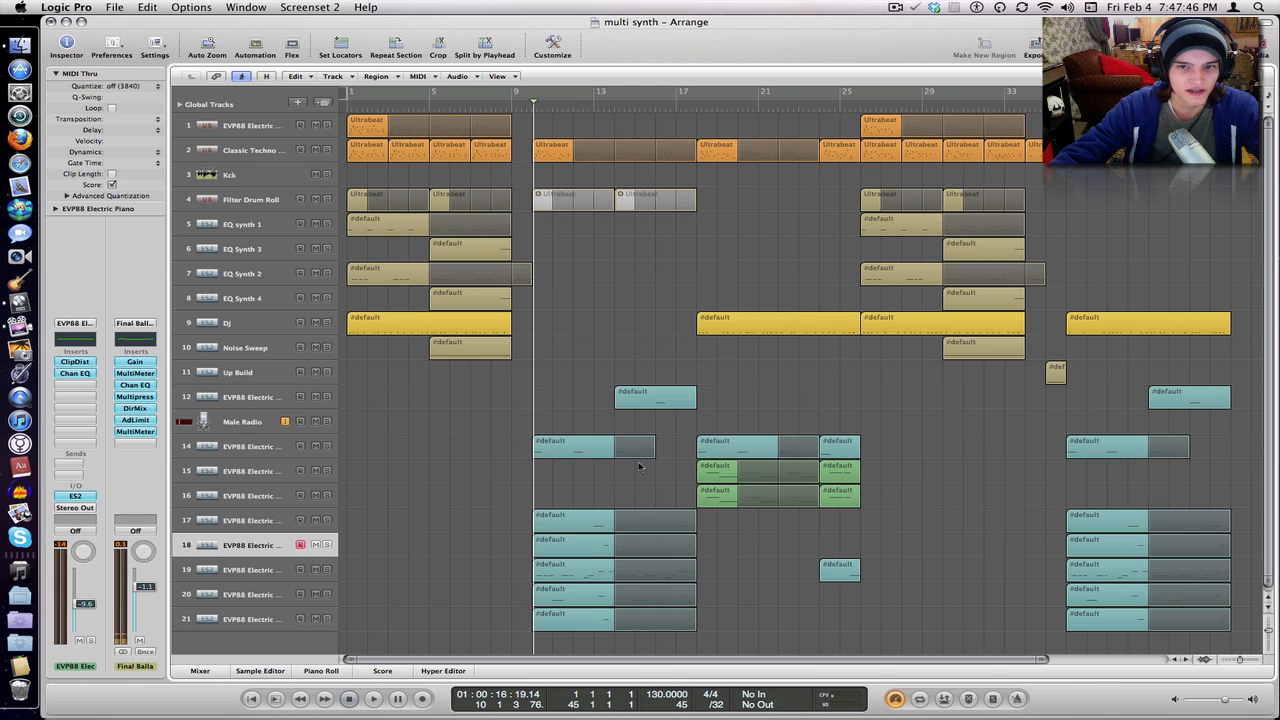
left_click(697, 108)
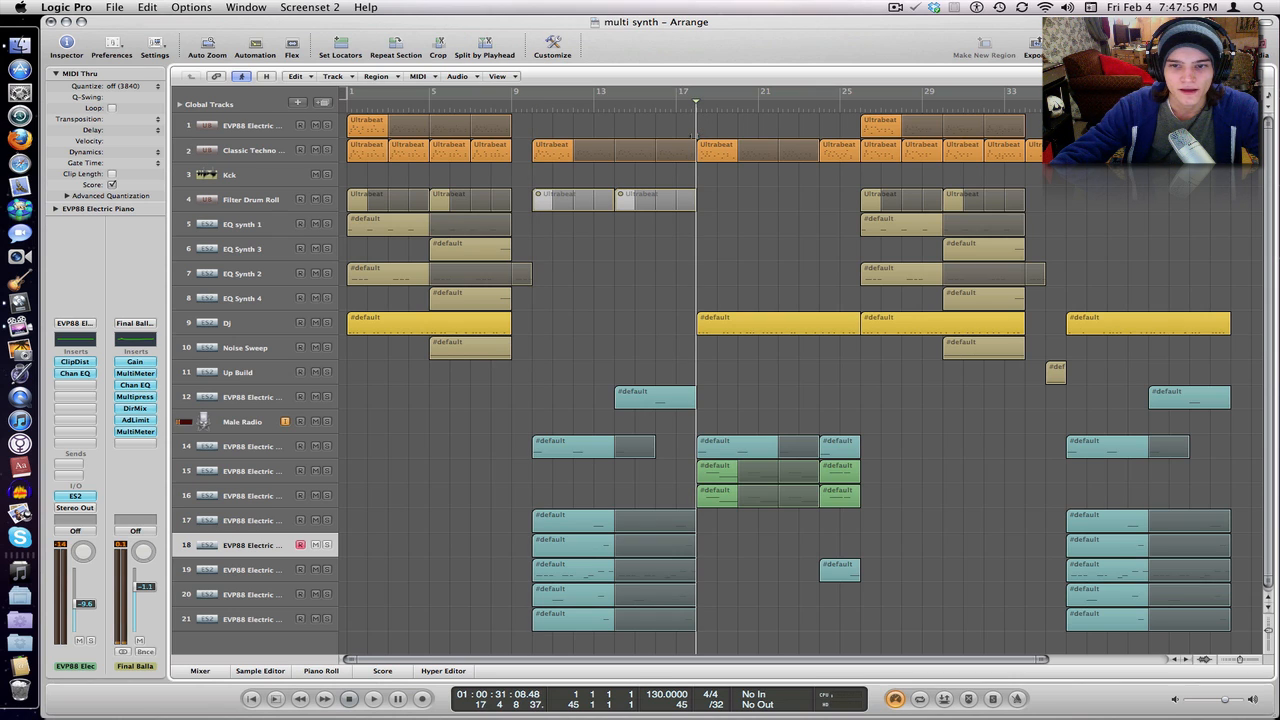
left_click(731, 108)
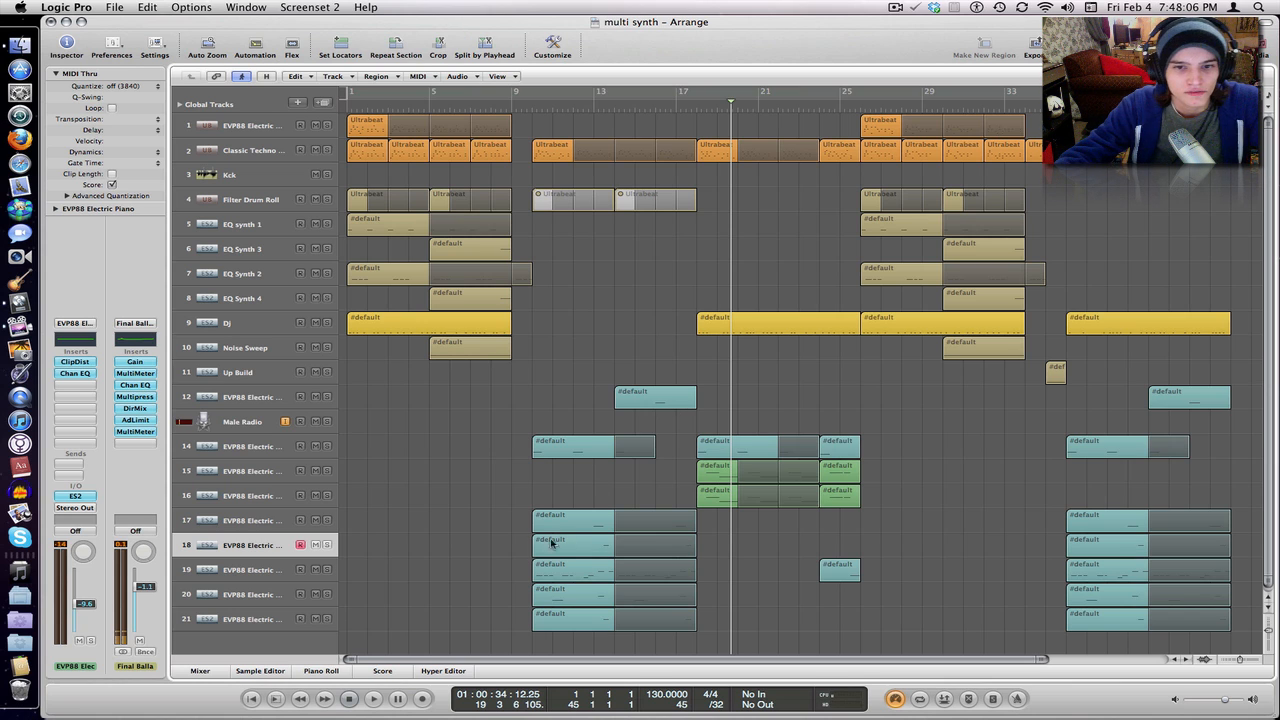
Step: Audition track 14's synth at C1 with the on-screen musical keyboard, and move the keyboard window aside
left_click(252, 446)
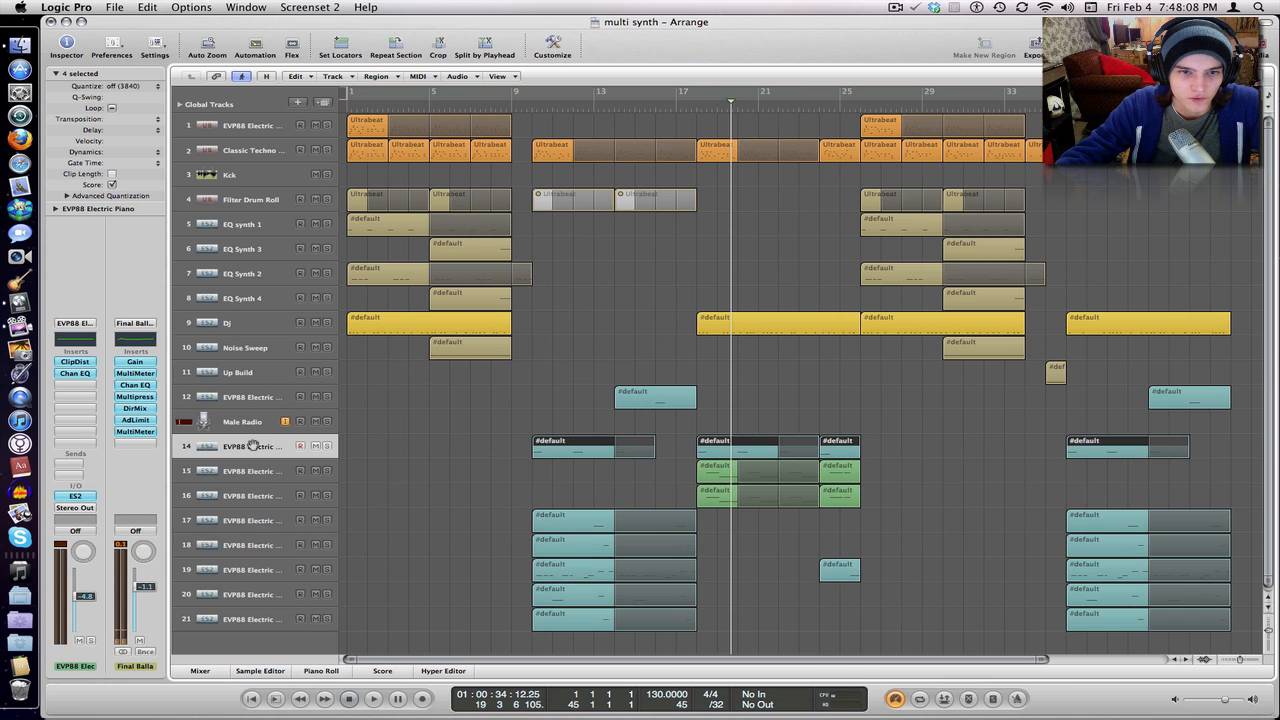
key("super+k")
key("a")
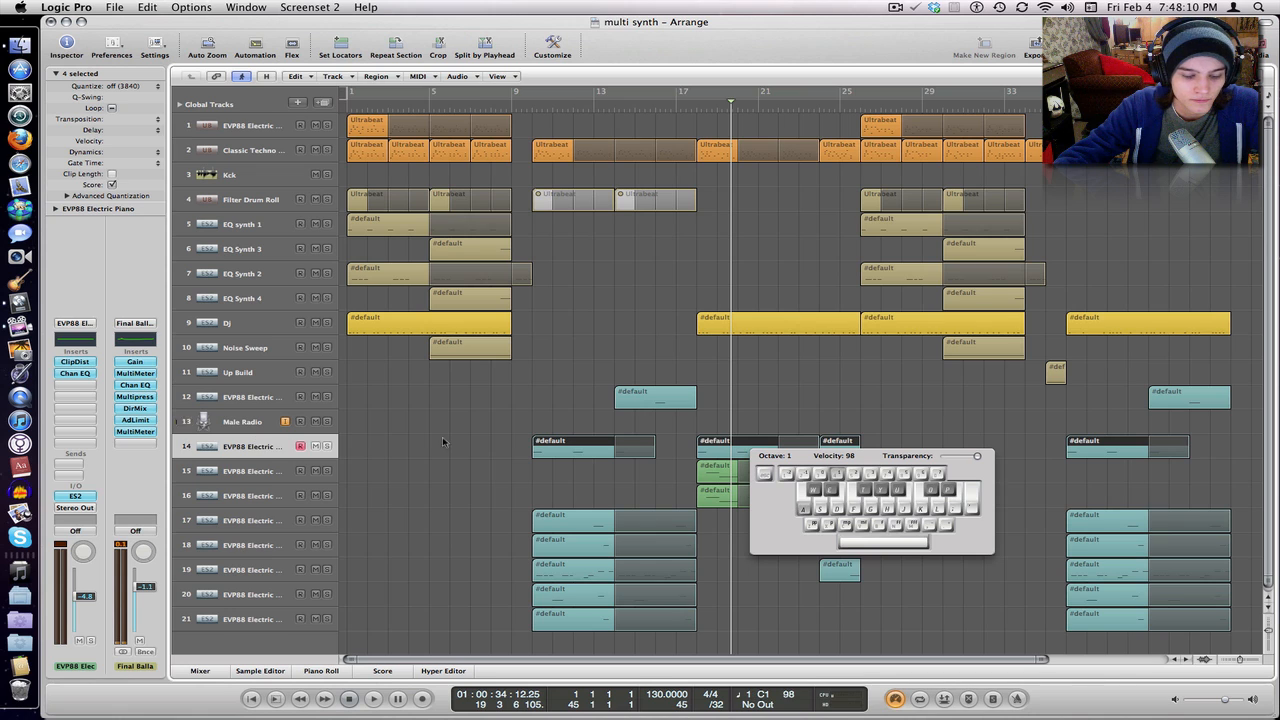
left_click_drag(810, 462, 878, 454)
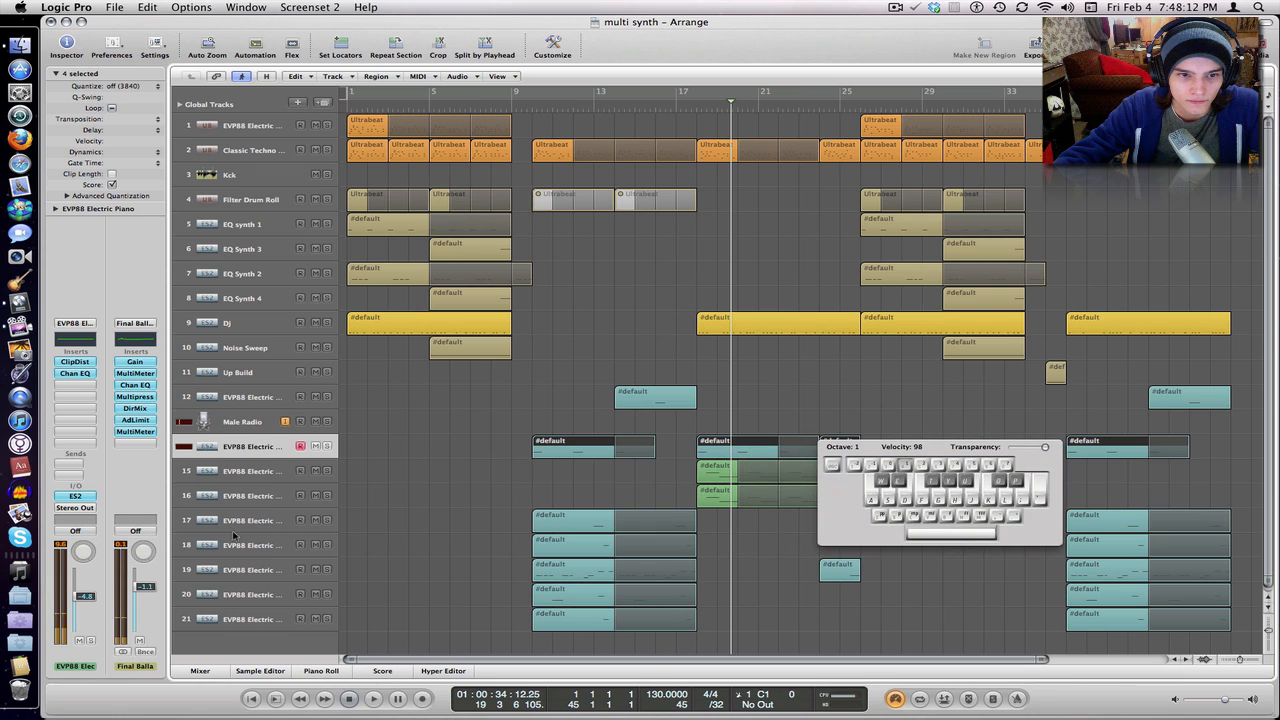
Step: Audition the synth on track 12 at C1, followed by each of the synths on tracks 17 to 21
left_click(258, 400)
key("a")
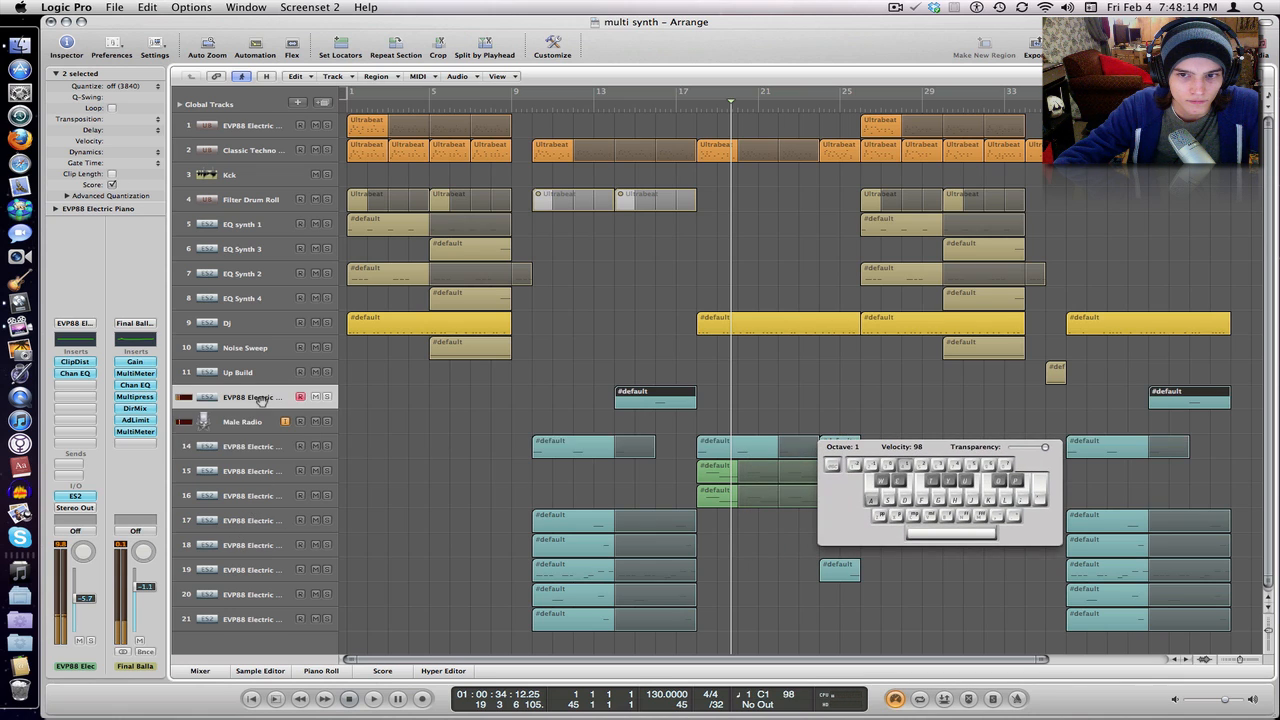
left_click(253, 521)
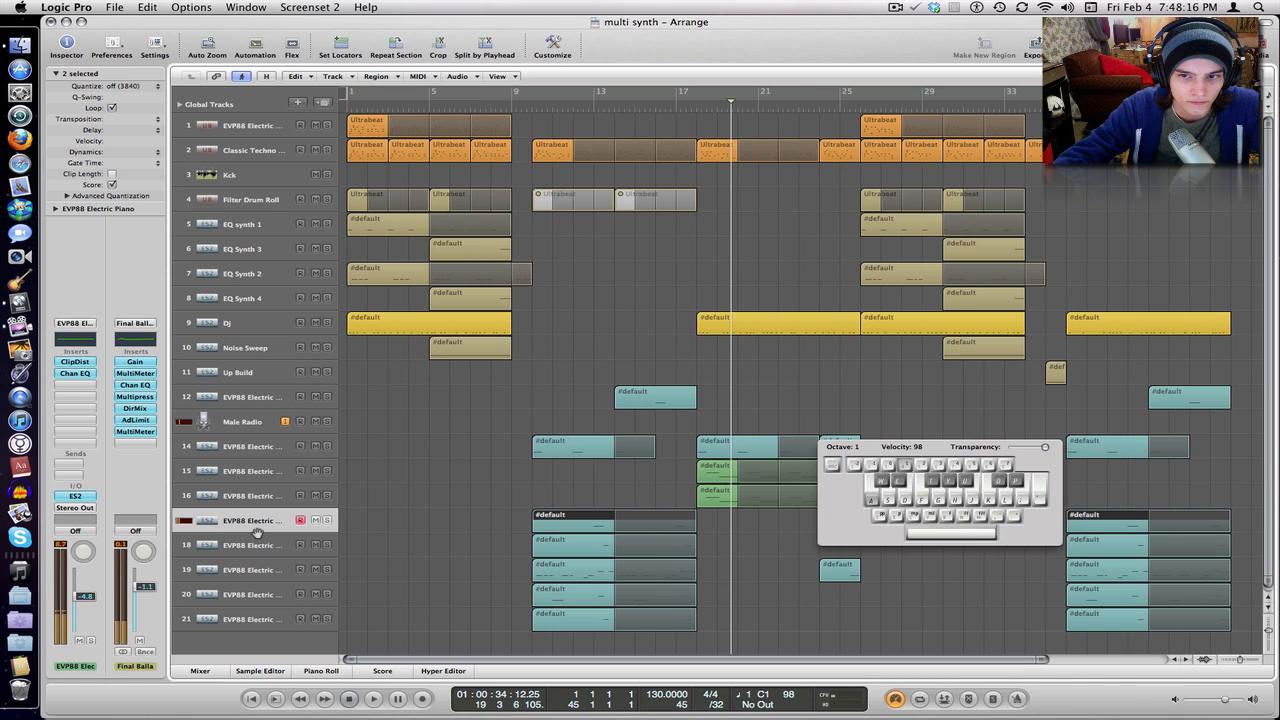
left_click(256, 546)
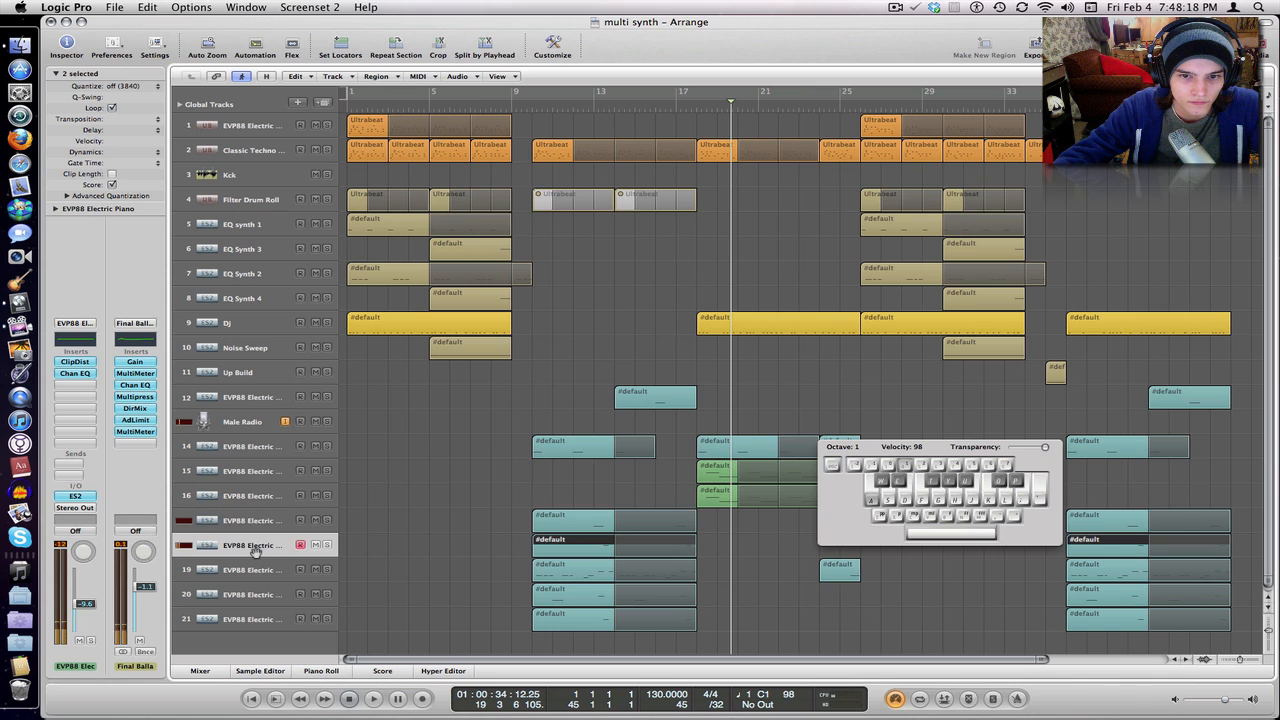
left_click(253, 569)
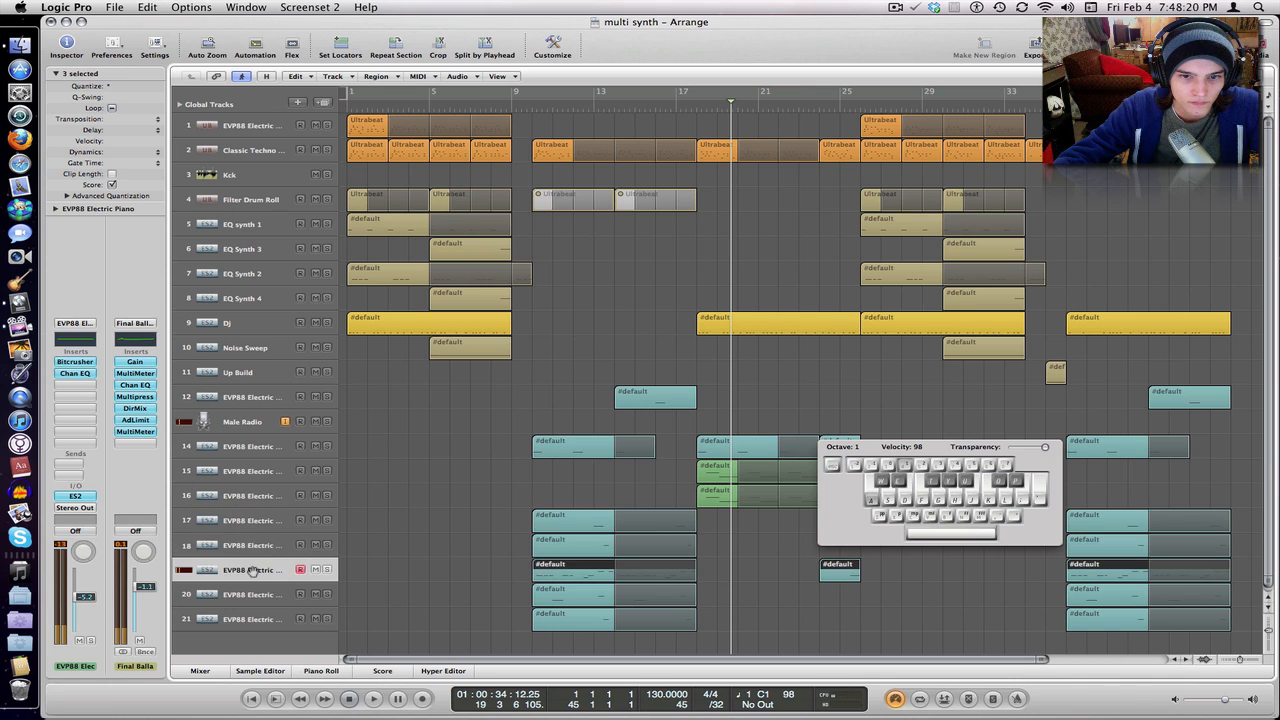
left_click(264, 594)
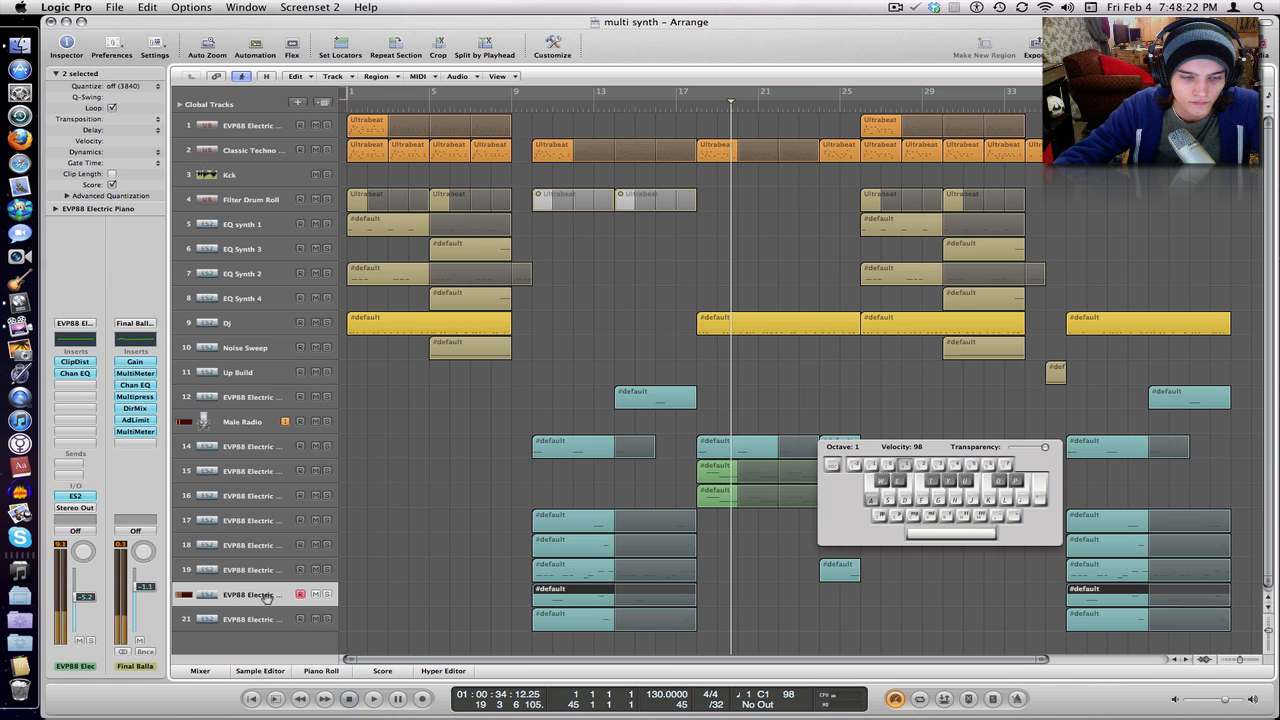
left_click(263, 620)
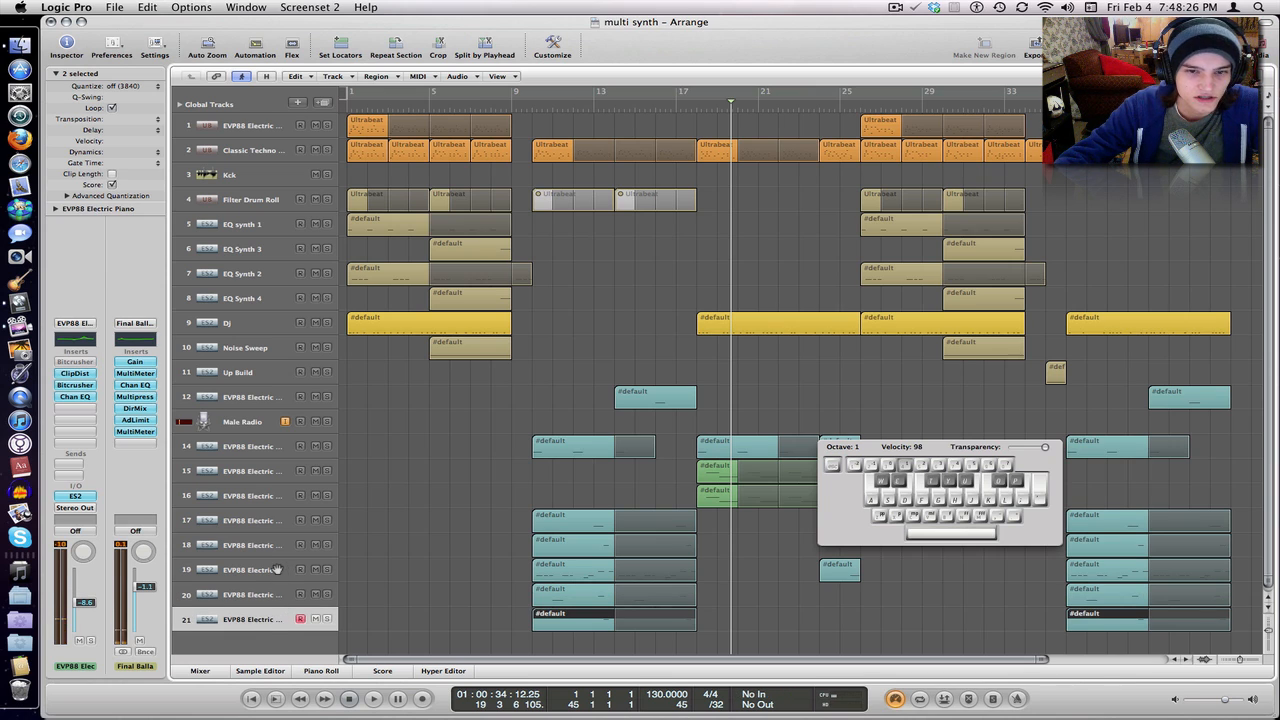
Step: Return to synth tracks 17 and 14 to compare their sounds, and close the on-screen musical keyboard
left_click(252, 519)
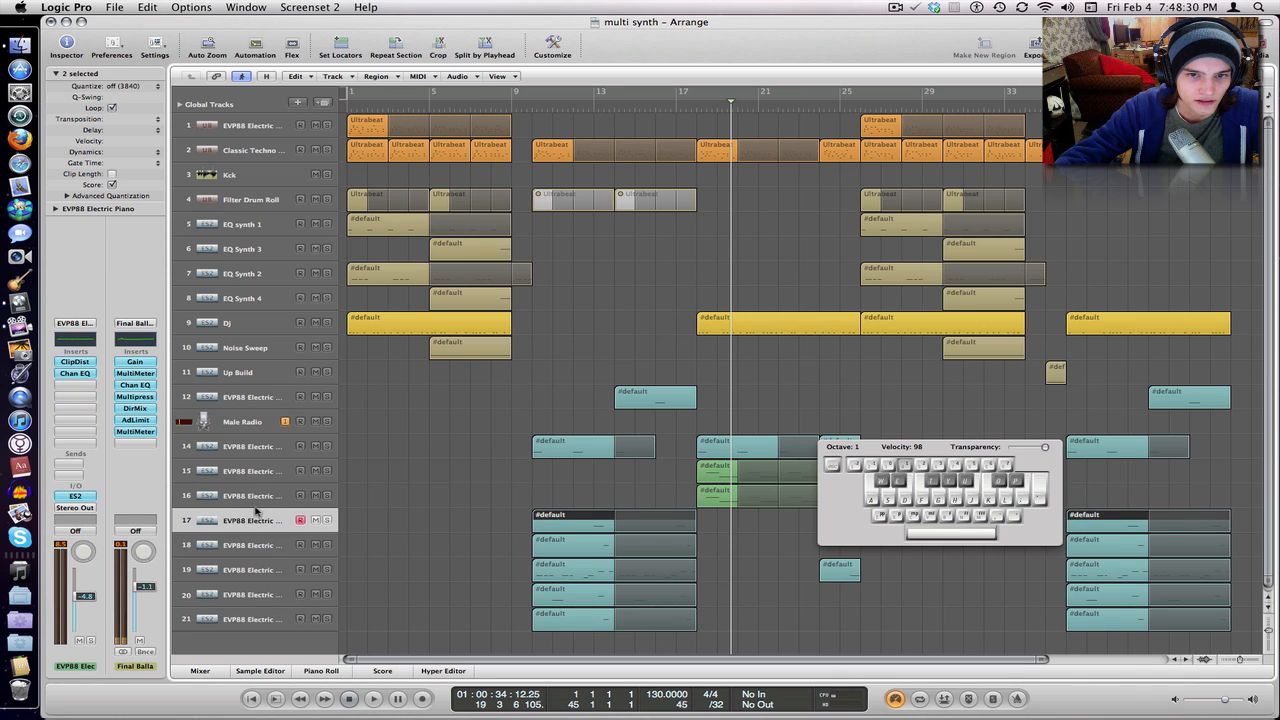
left_click(259, 446)
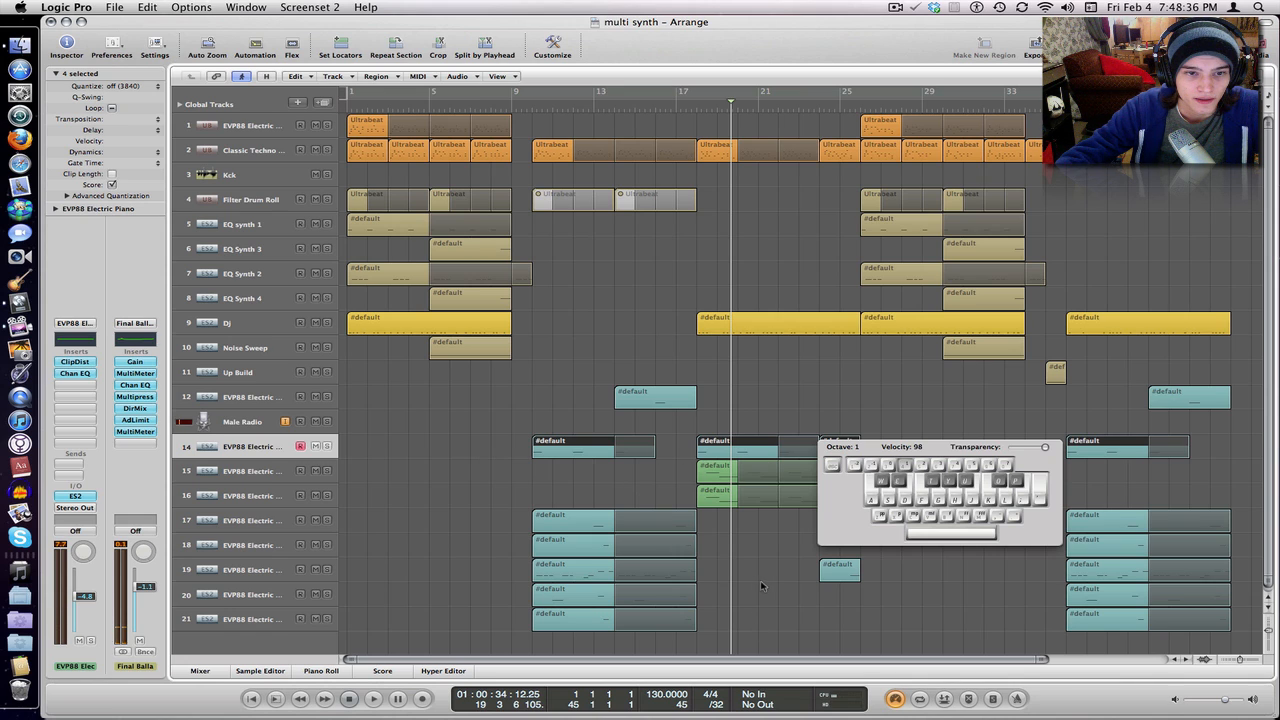
key("super+k")
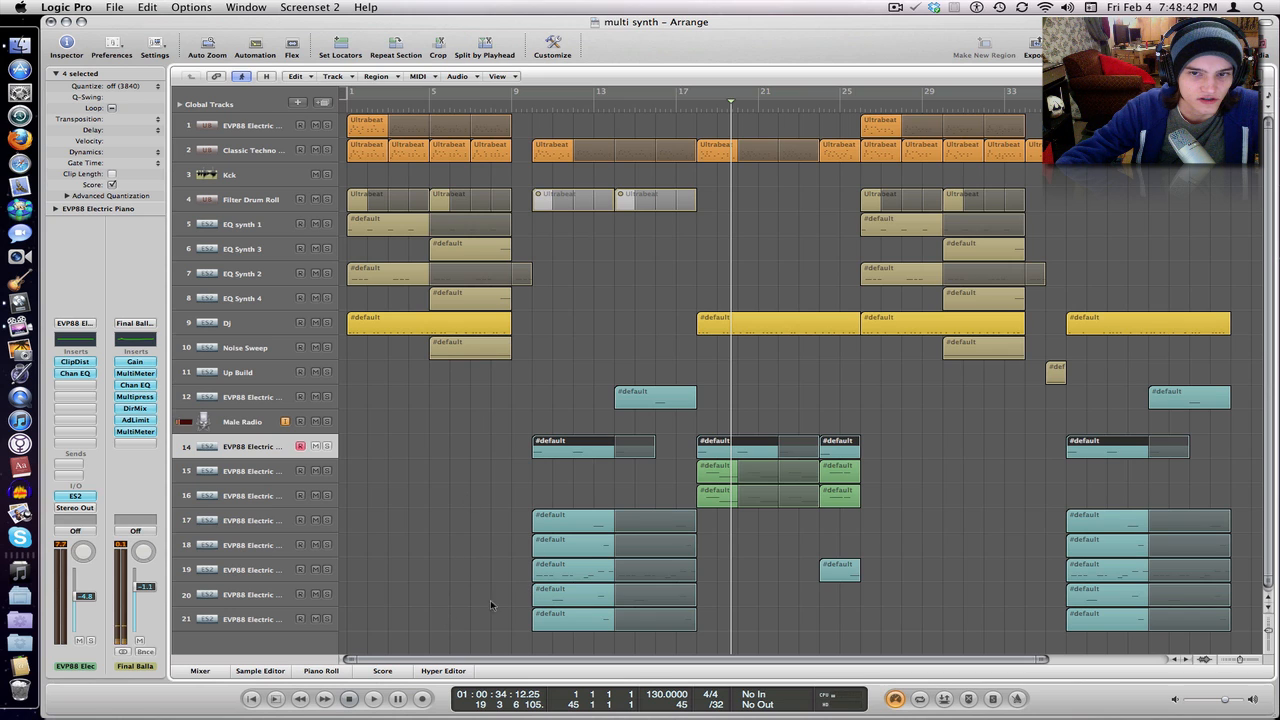
Step: Audition the synth on track 19 at C1 with the musical typing keyboard and close the keyboard
left_click(461, 543)
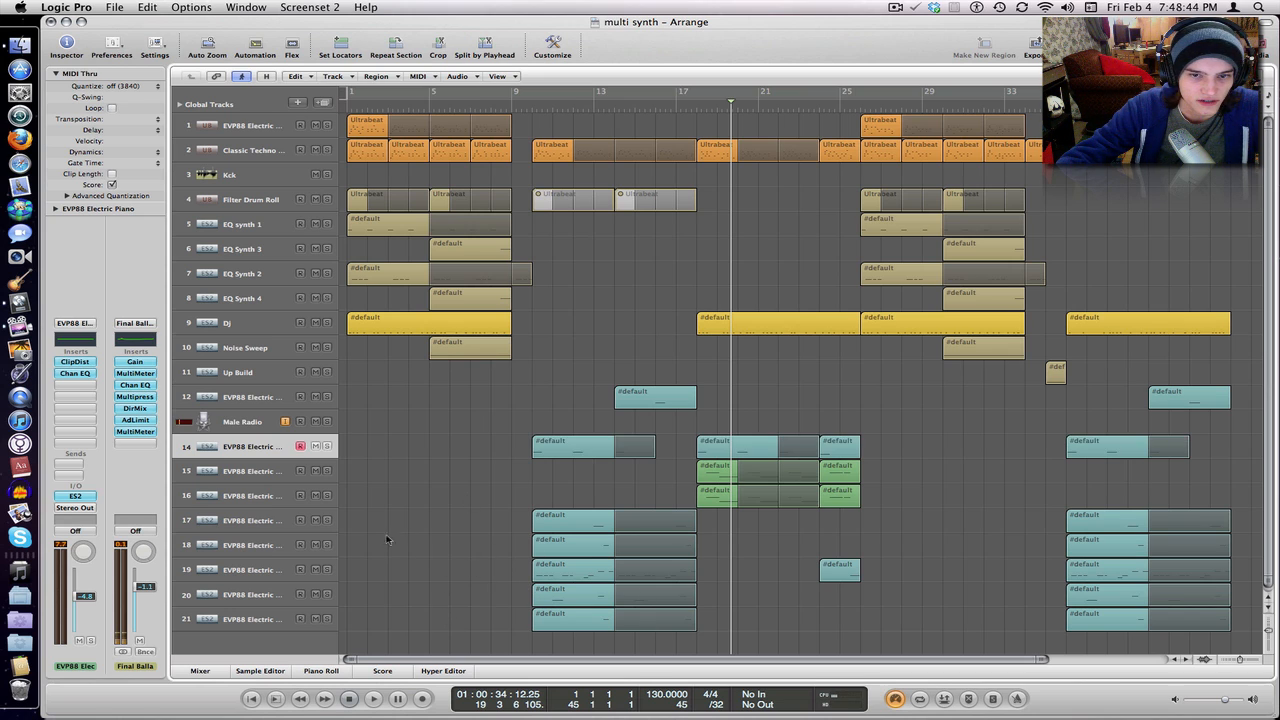
left_click(255, 569)
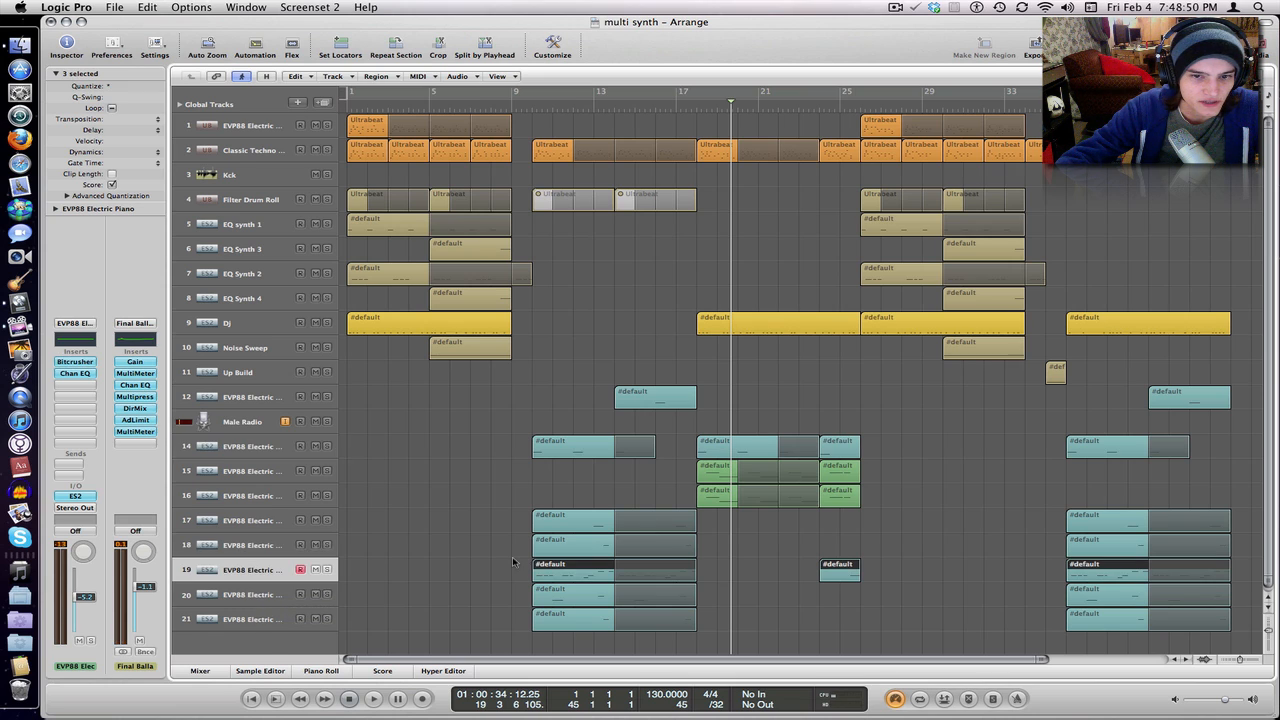
key("Caps_Lock")
key("a")
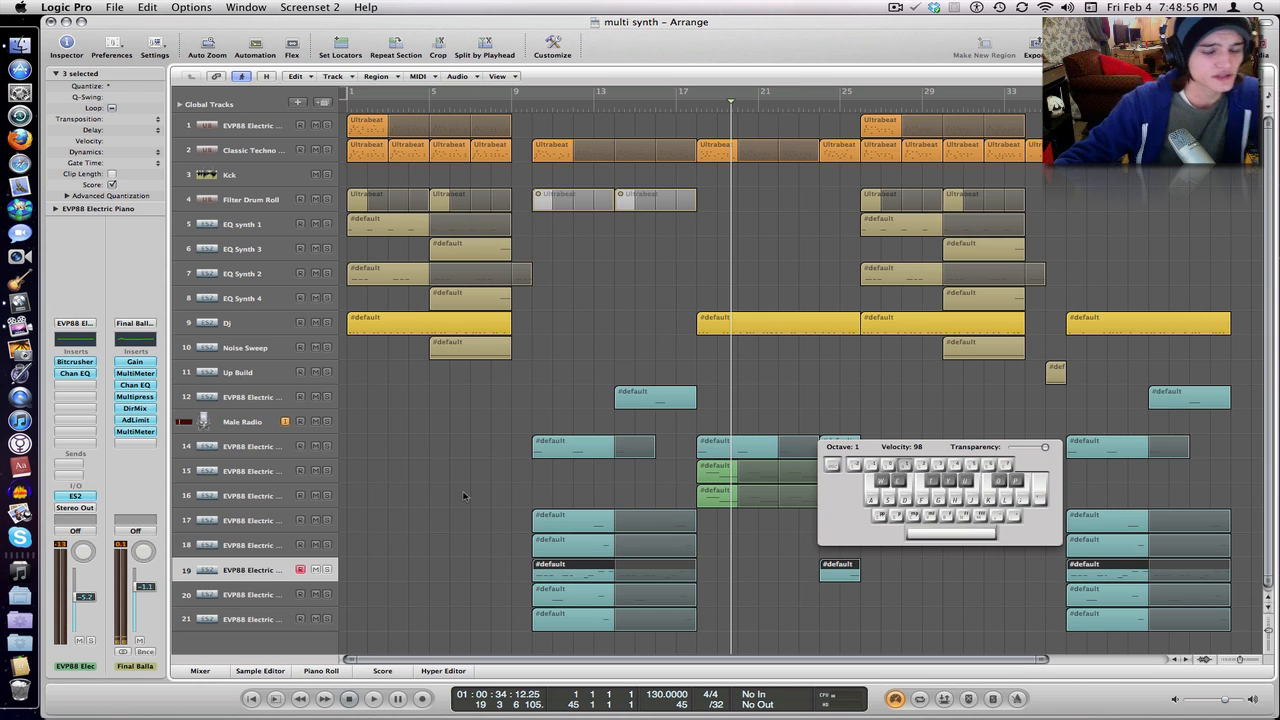
key("Caps_Lock")
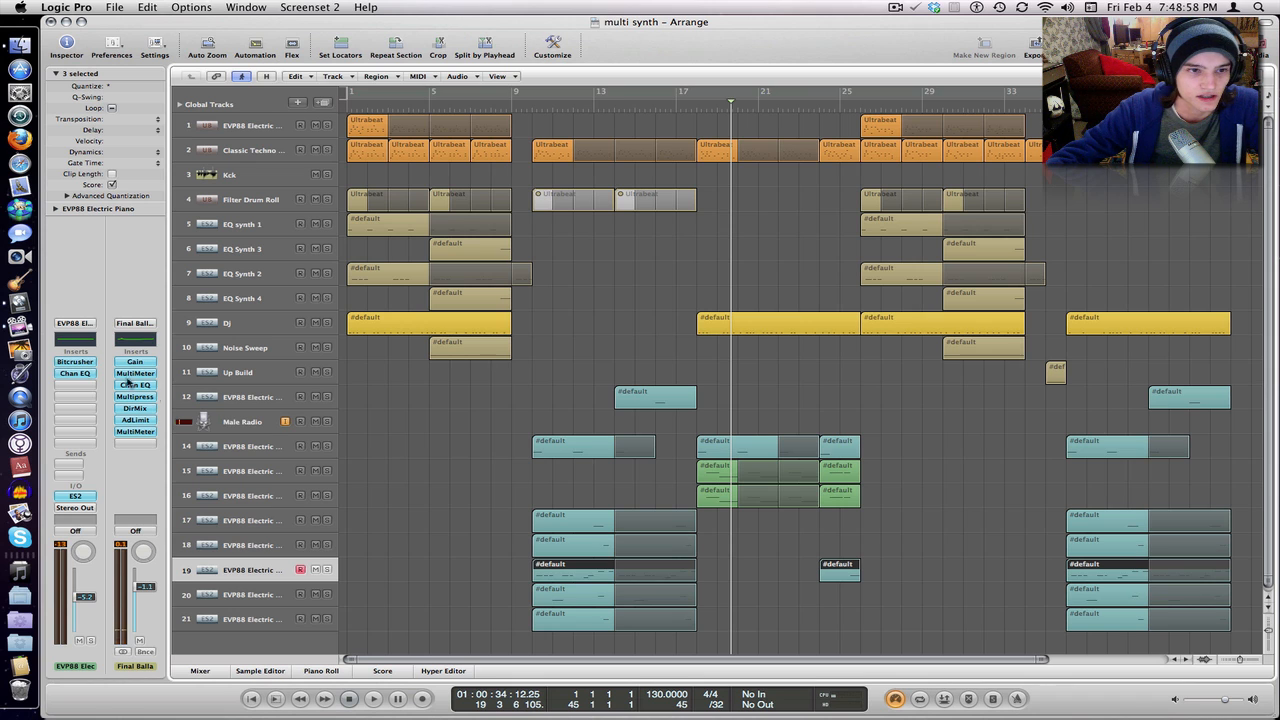
Step: Inspect track 19's Bitcrusher beside the reopened musical keyboard, try nudging its Downsampling, and close the plug-in
left_click(80, 362)
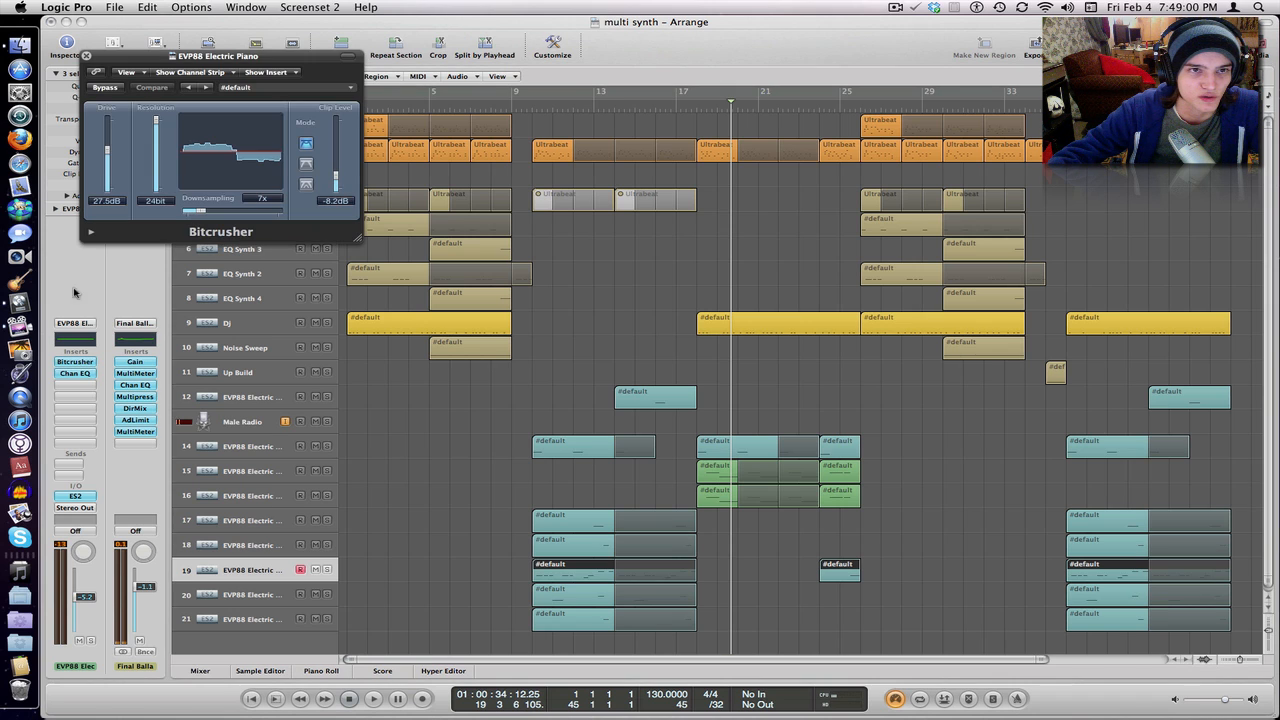
left_click_drag(170, 64, 922, 292)
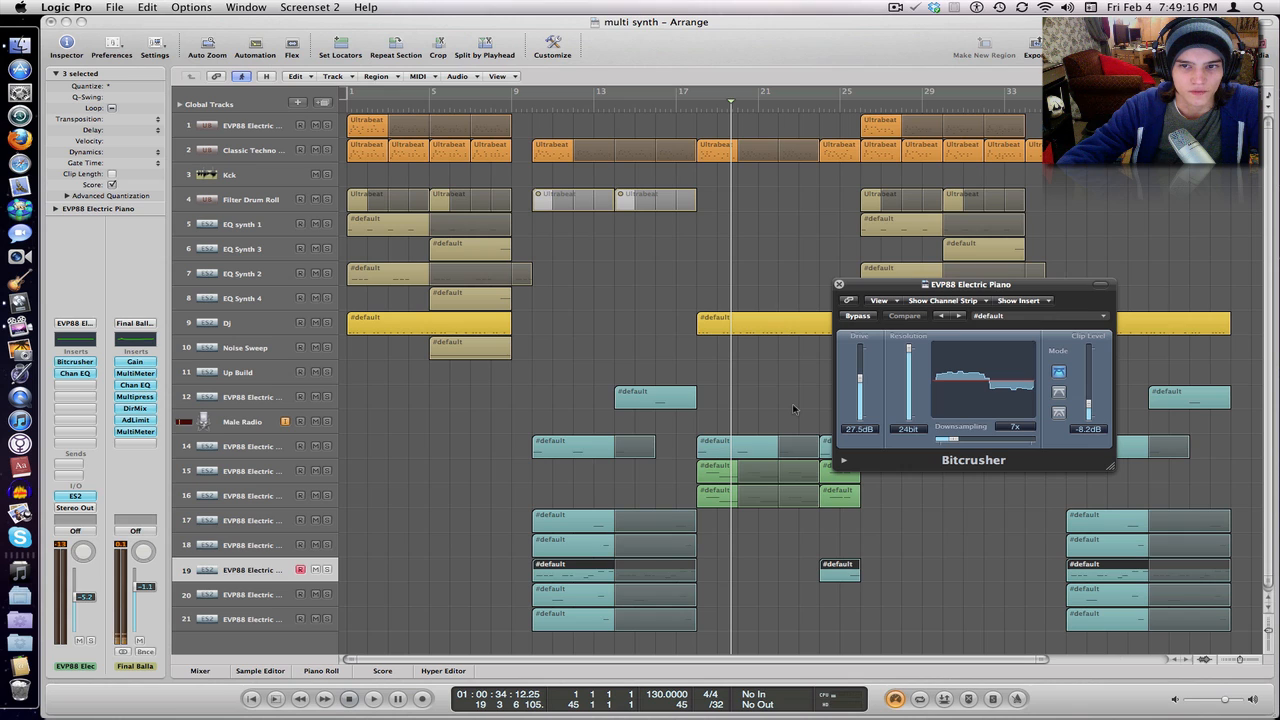
key("super+k")
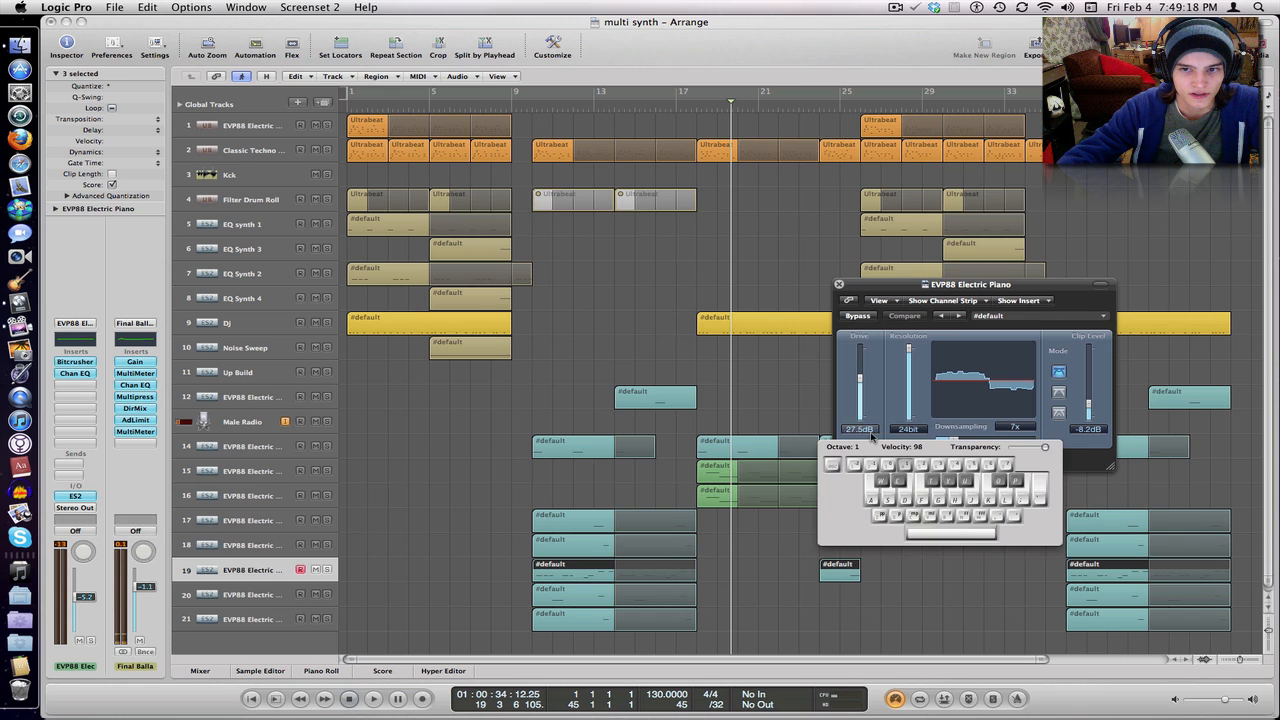
left_click_drag(879, 447, 878, 473)
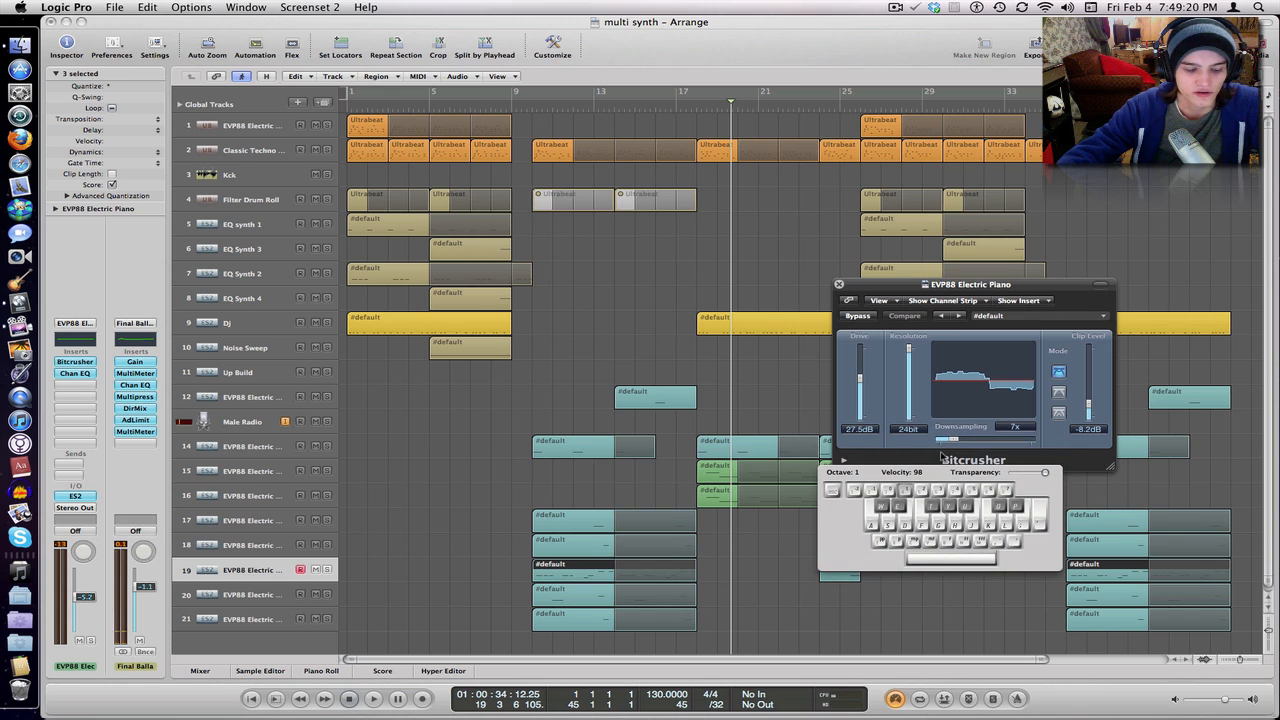
mouse_move(951, 440)
left_mouse_down()
mouse_move(987, 441)
mouse_move(957, 441)
left_mouse_up()
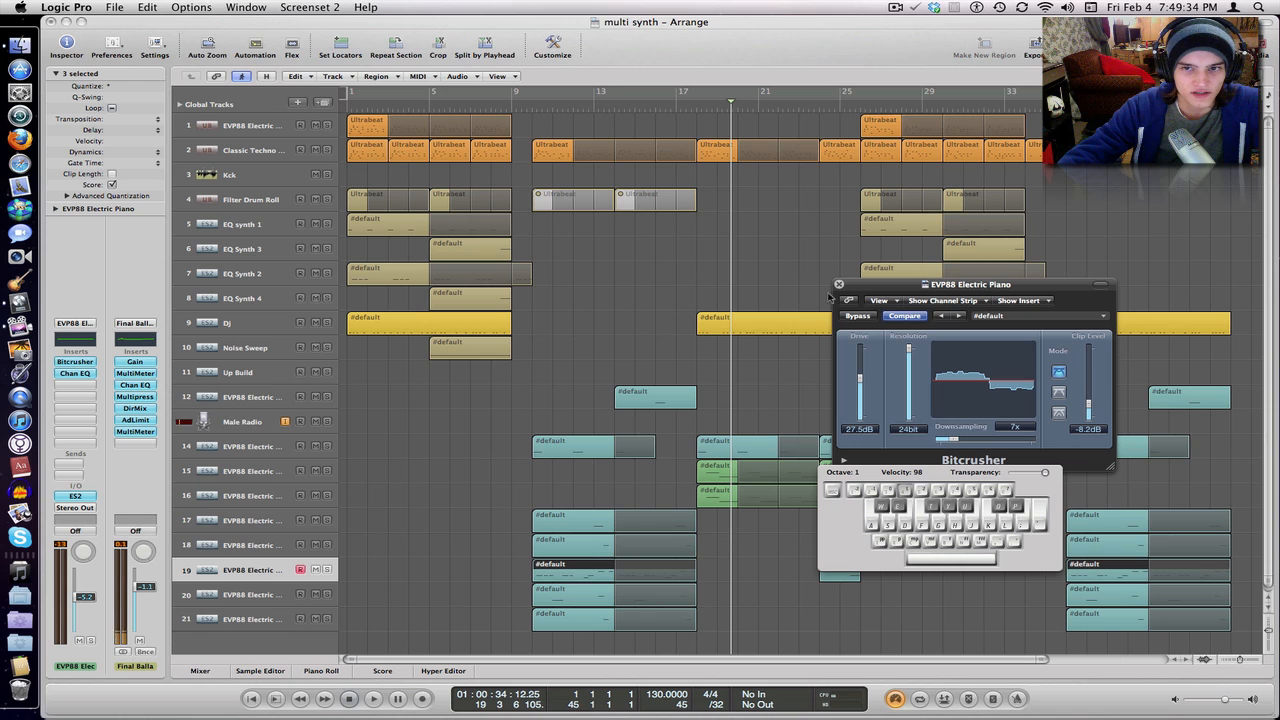
left_click(839, 284)
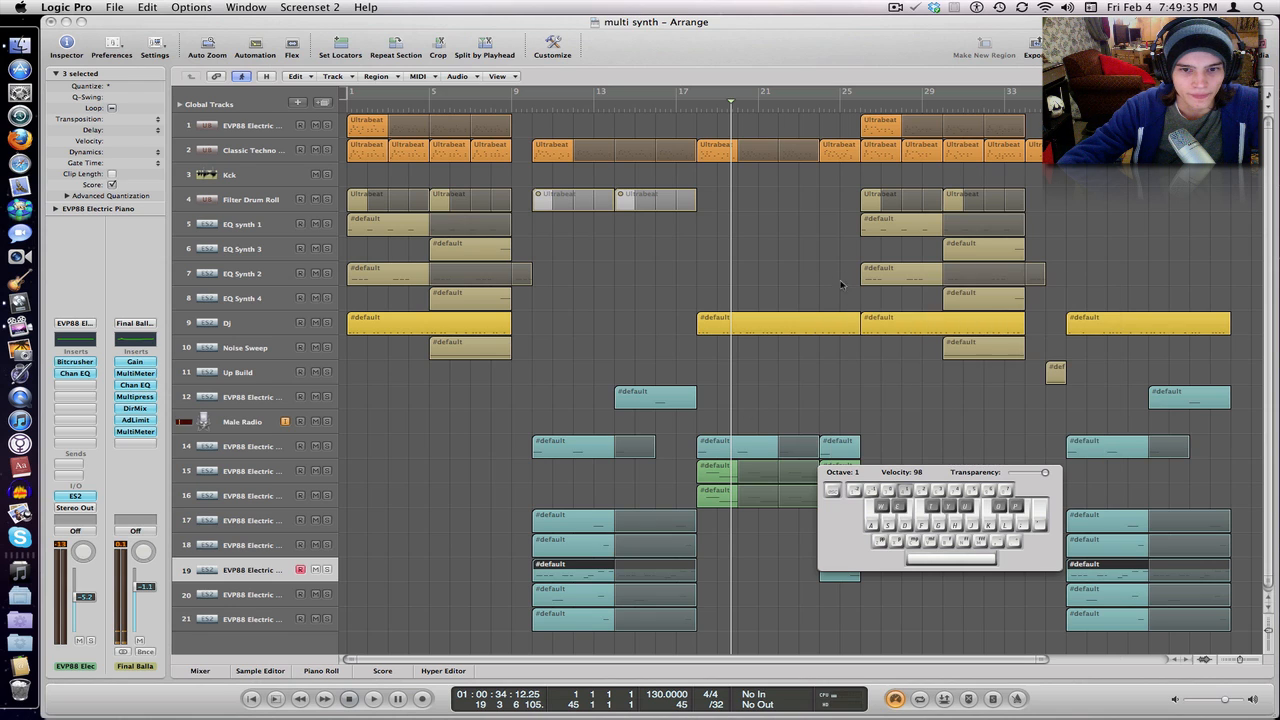
Step: Audition the synth on track 20 at C1, switching briefly to track 17 for comparison
left_click(265, 597)
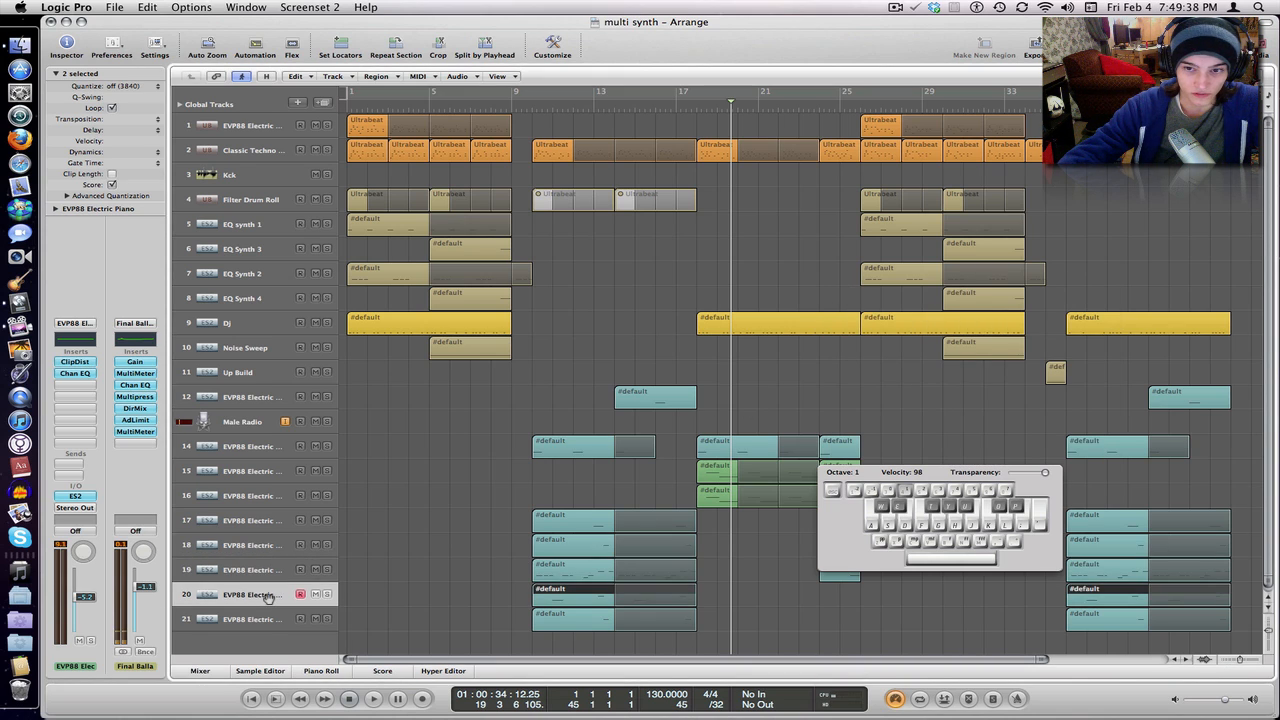
key("a")
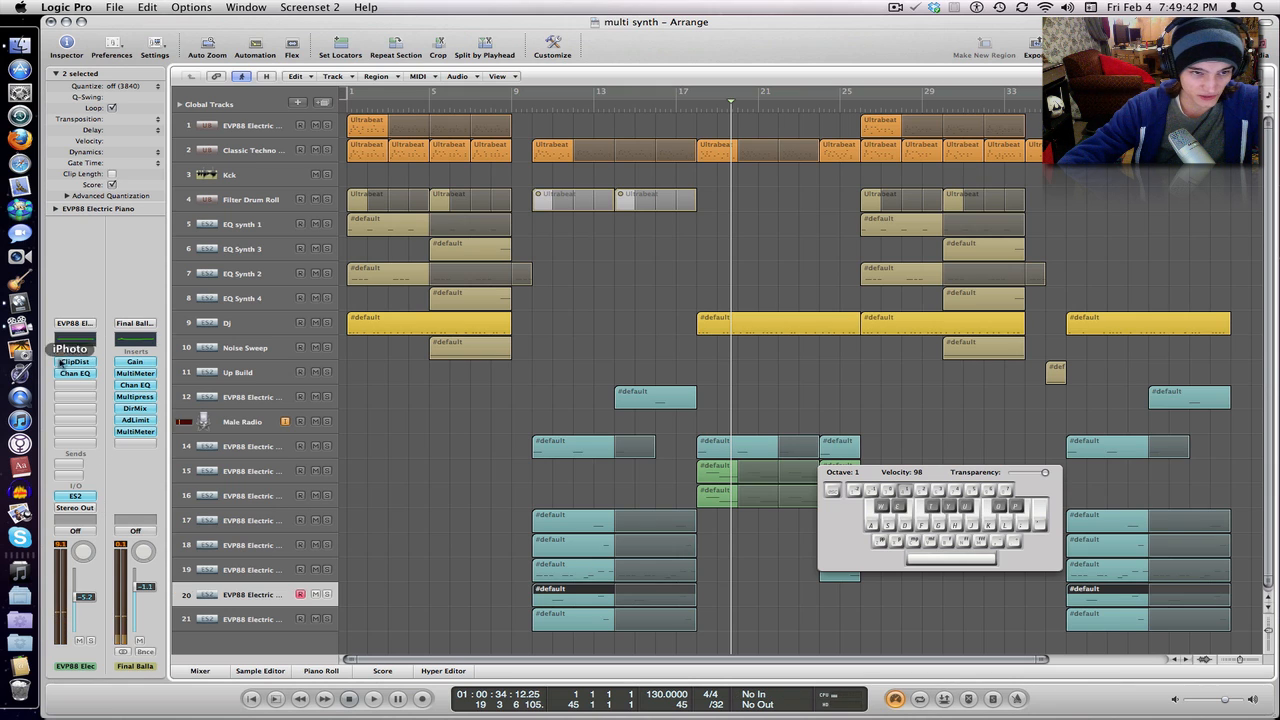
left_click(257, 520)
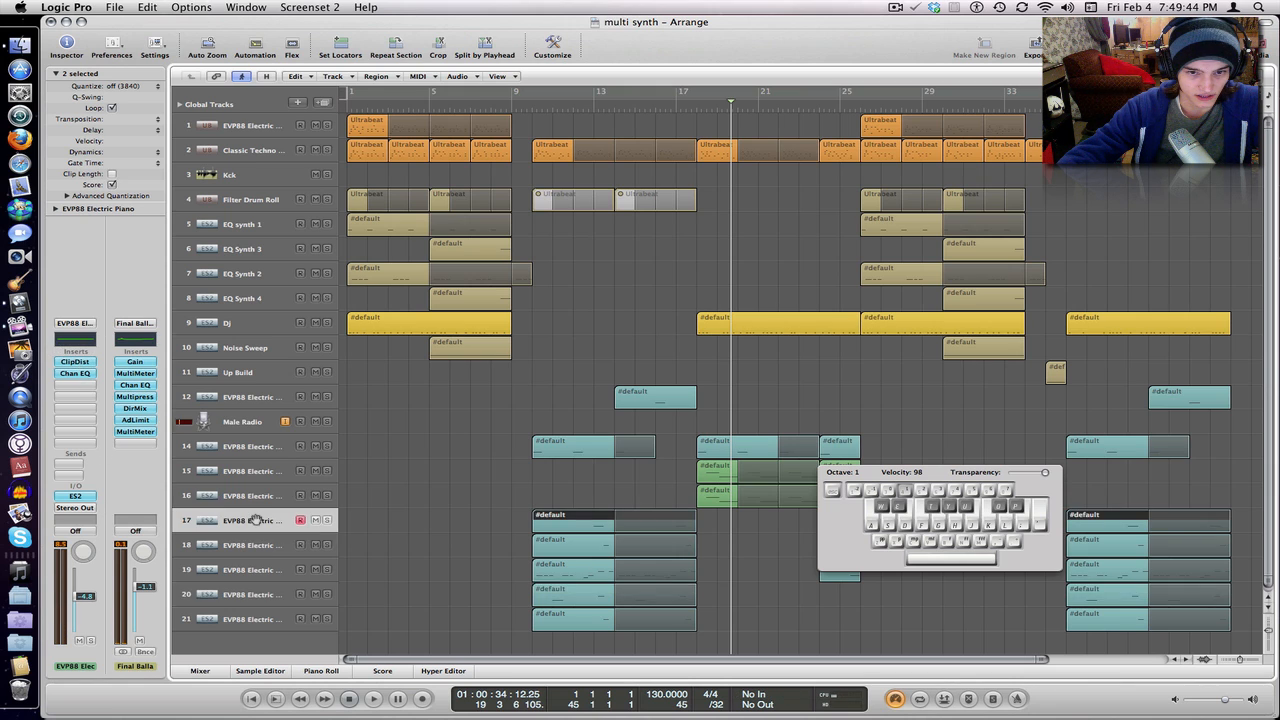
left_click(256, 601)
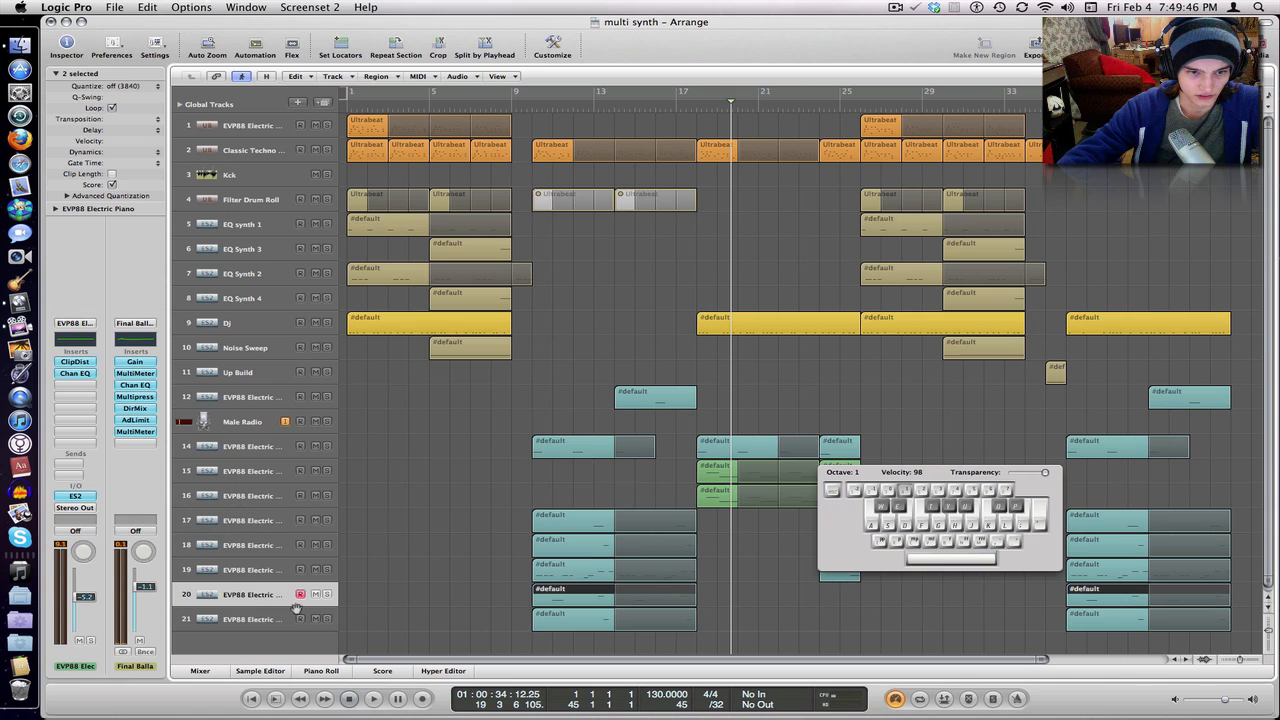
key("a")
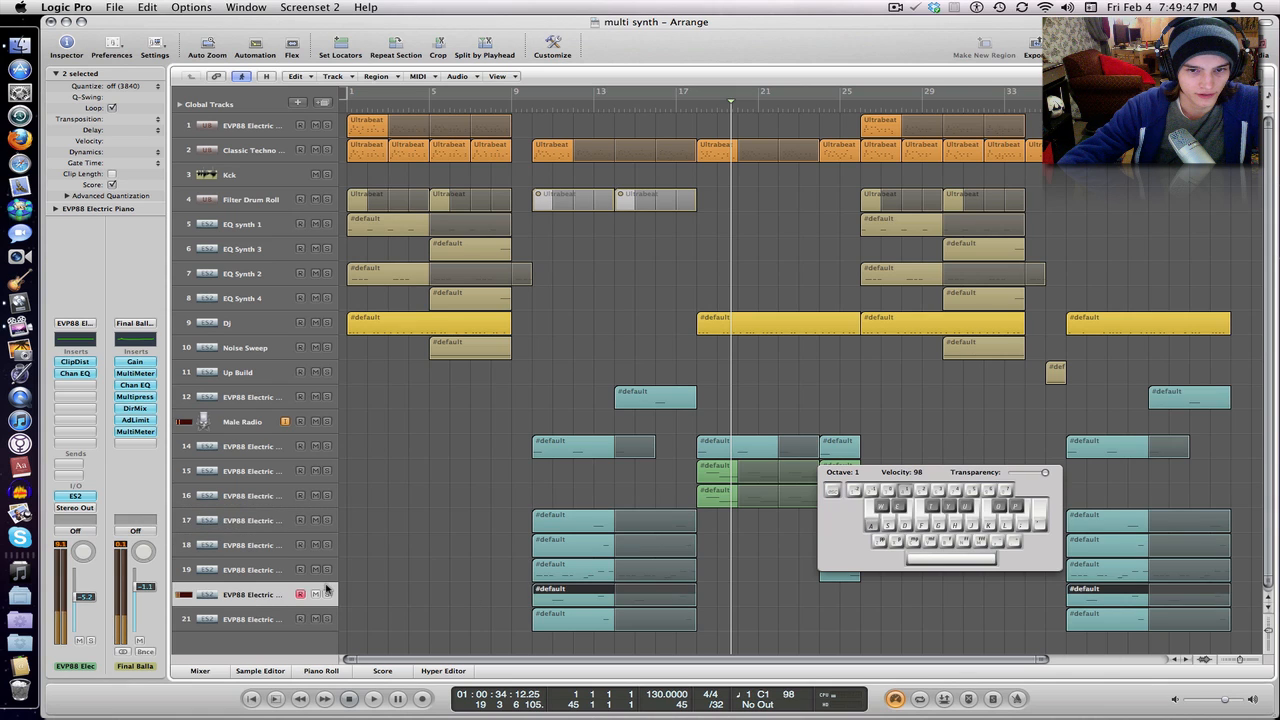
Step: Open the ES2 synths of tracks 20 and 14 and offset their windows so the oscillator settings can be compared
left_click(84, 496)
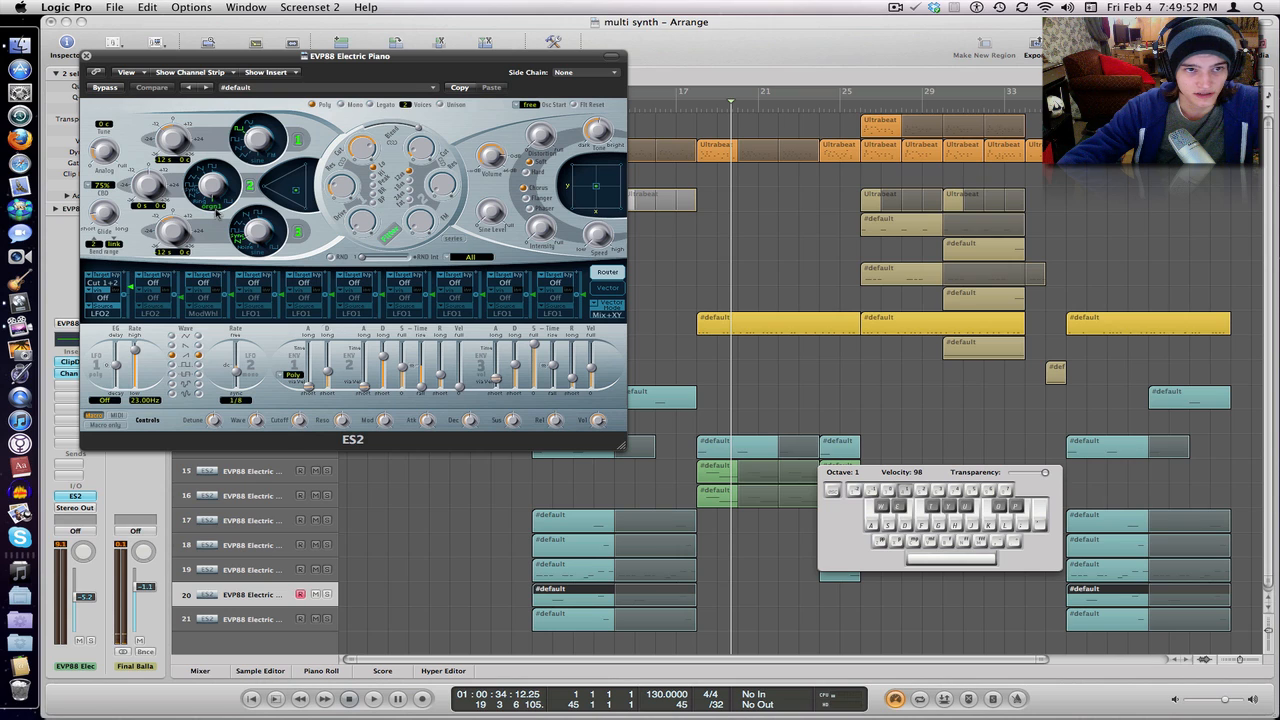
left_click(250, 520)
left_click(220, 454)
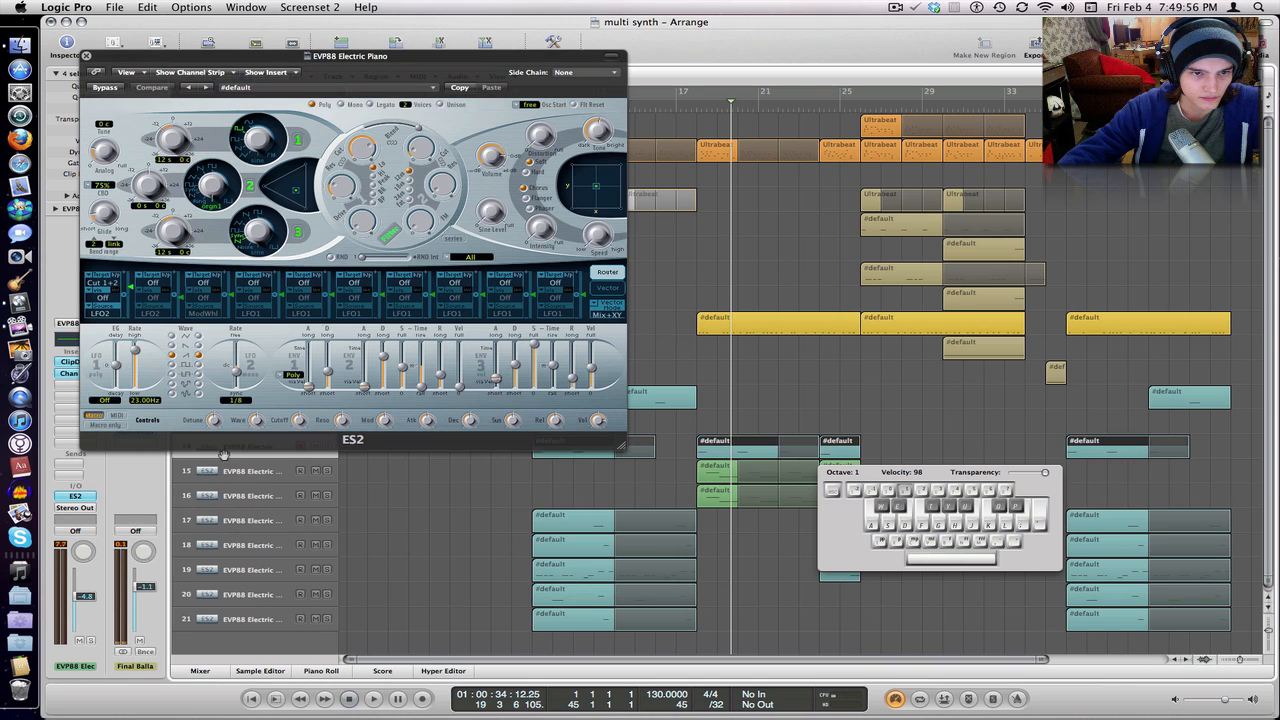
left_click(82, 499)
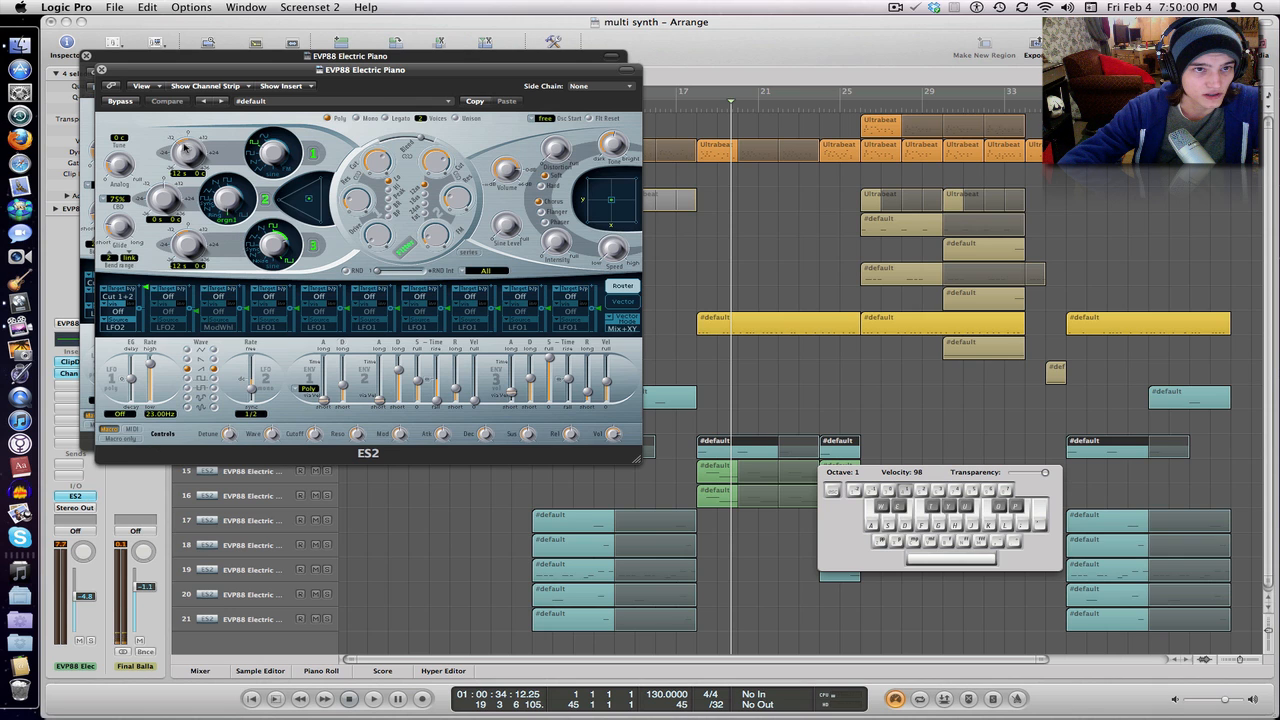
left_click_drag(211, 75, 496, 66)
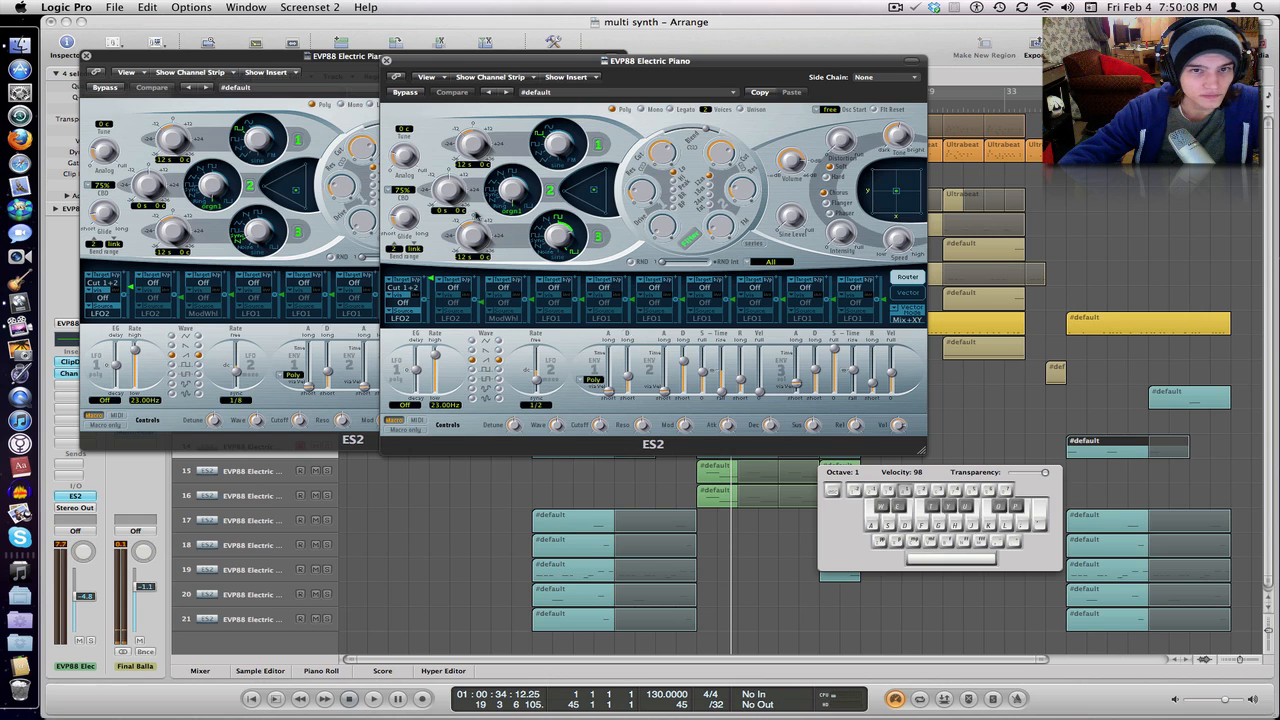
Step: Compare the oscillator 3 wave settings of tracks 14 and 20, then vary track 20's oscillator 3 wave and audition it at C1
left_click(560, 237)
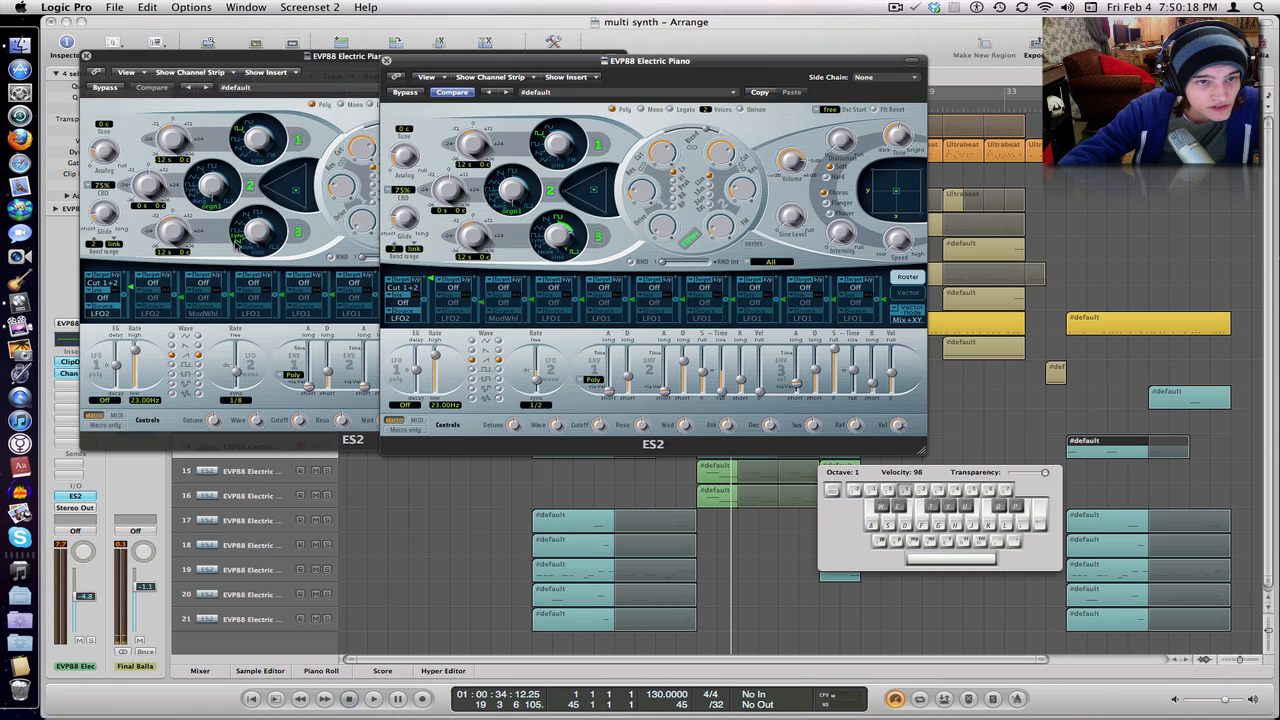
left_click(244, 238)
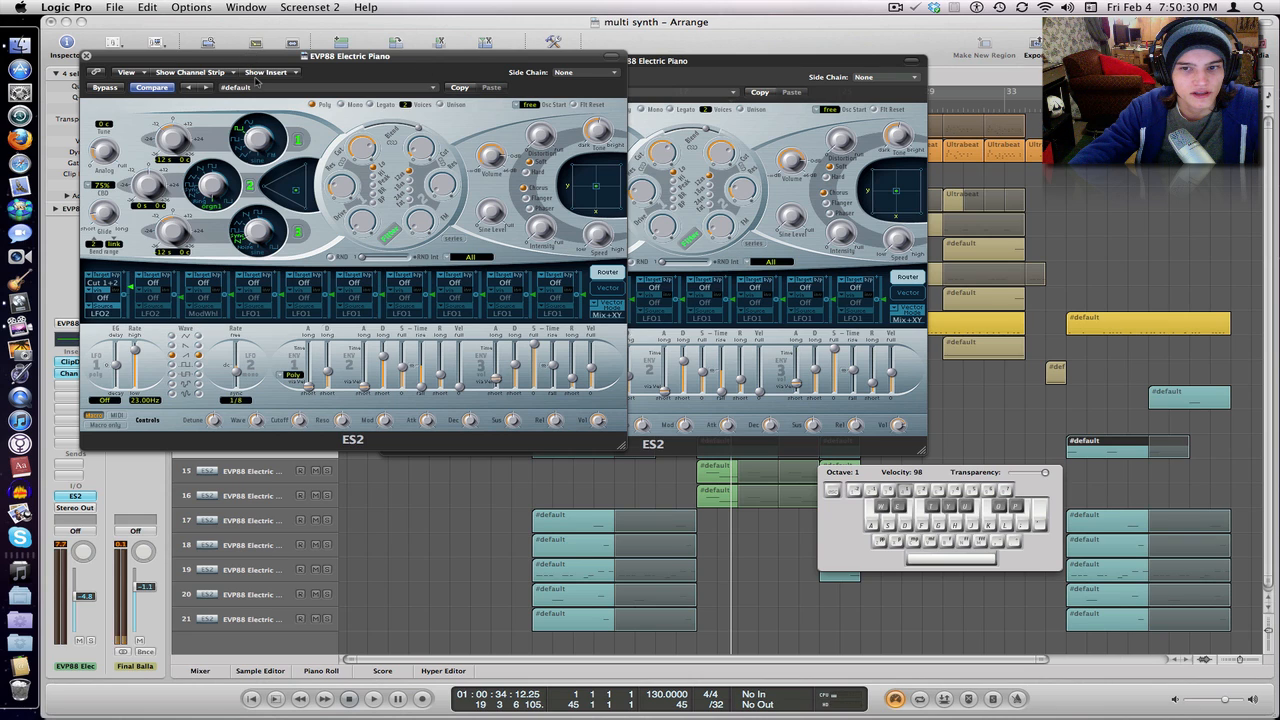
left_click(246, 520)
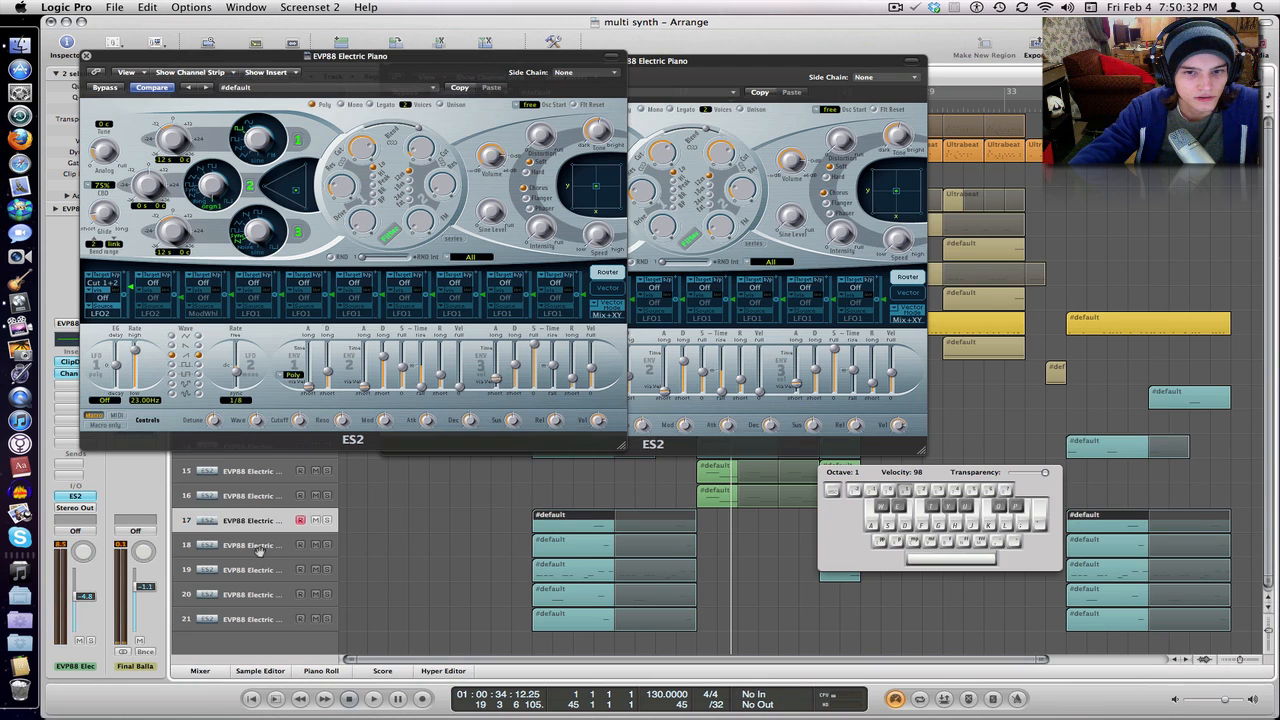
left_click(260, 596)
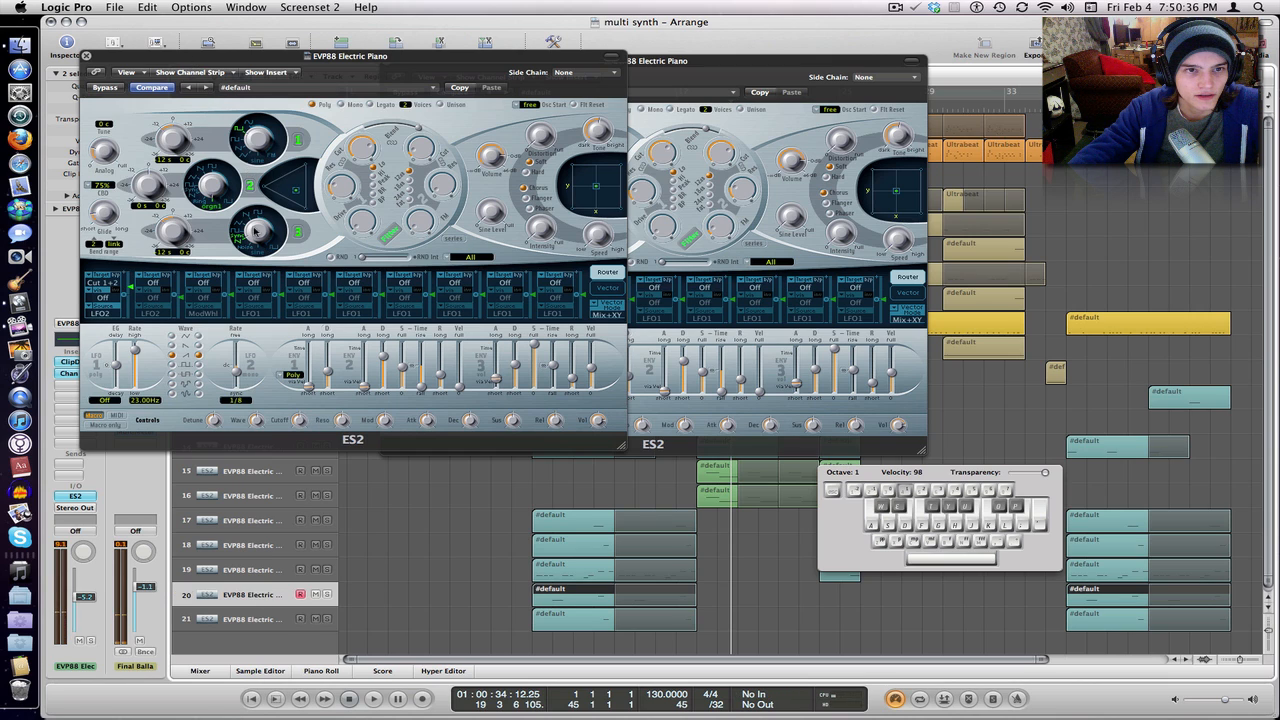
left_click_drag(257, 236, 229, 190)
key("a")
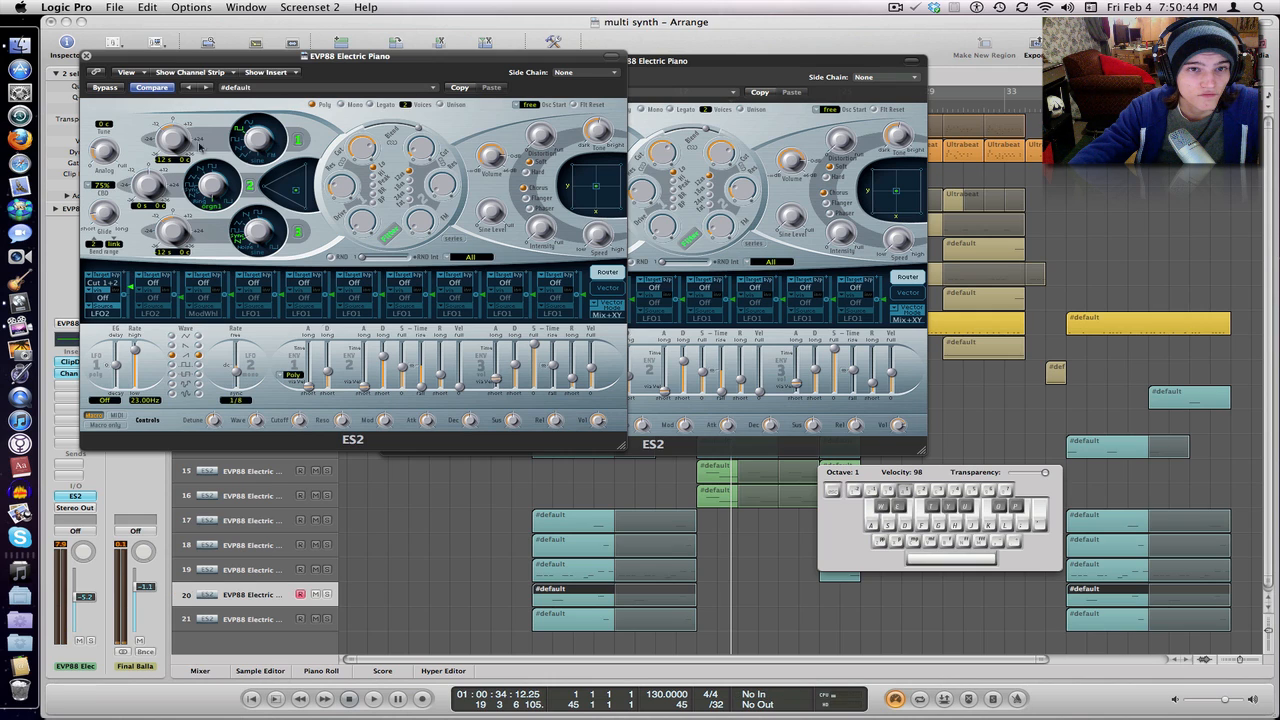
Step: Sweep the second filter's cutoff in track 20's ES2 while auditioning C1 and comparing with track 14, and close both synth windows
left_click_drag(683, 82, 957, 81)
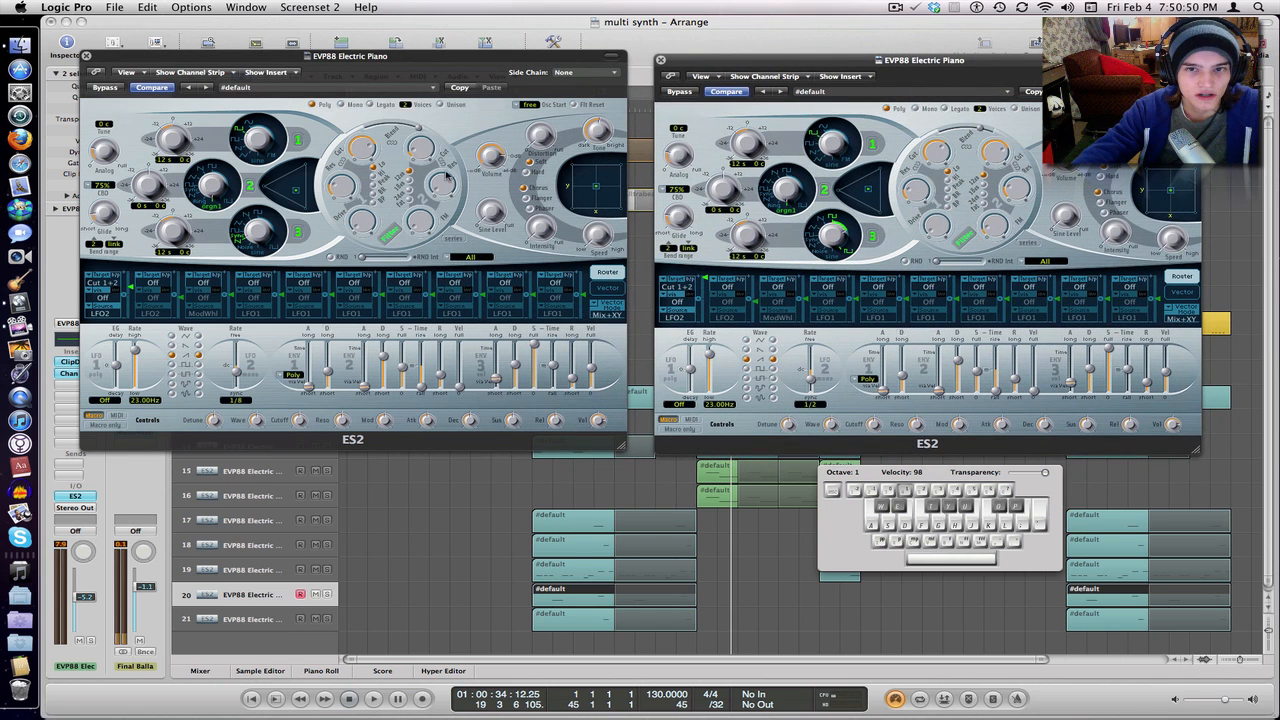
left_click_drag(419, 153, 373, 88)
key("a")
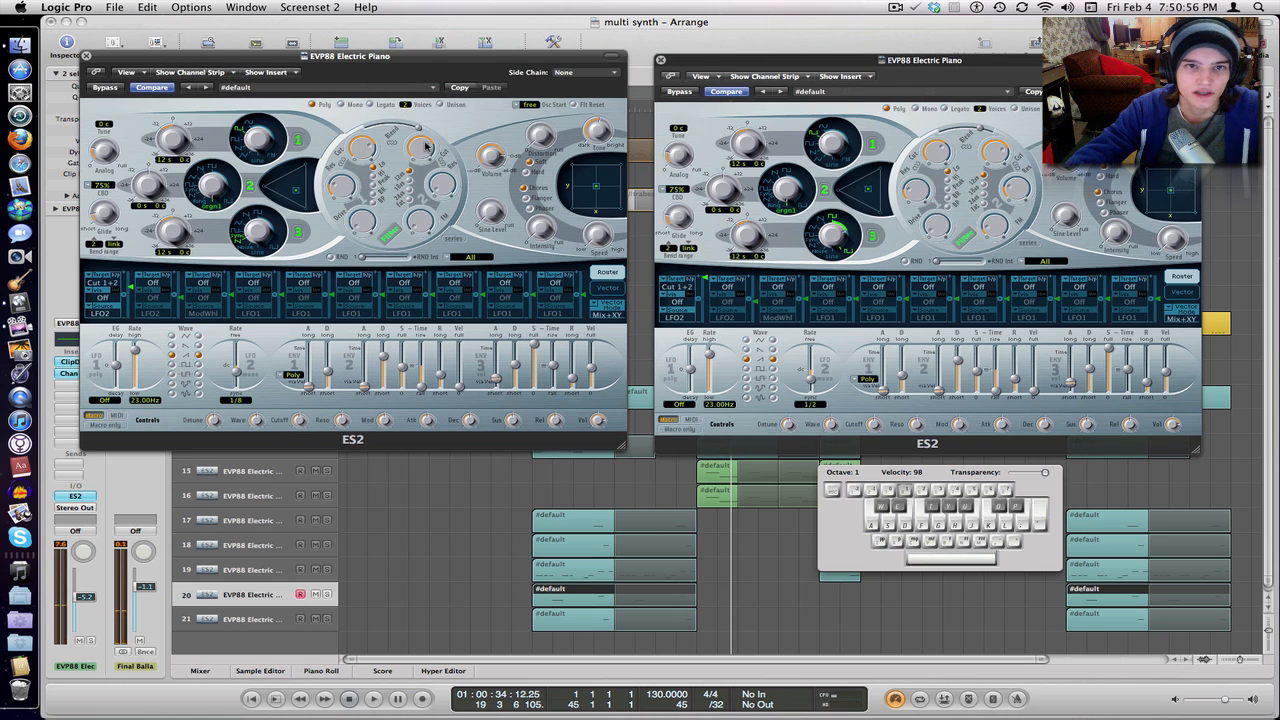
mouse_move(420, 150)
left_mouse_down()
mouse_move(406, 220)
mouse_move(380, 133)
mouse_move(381, 150)
mouse_move(425, 158)
left_mouse_up()
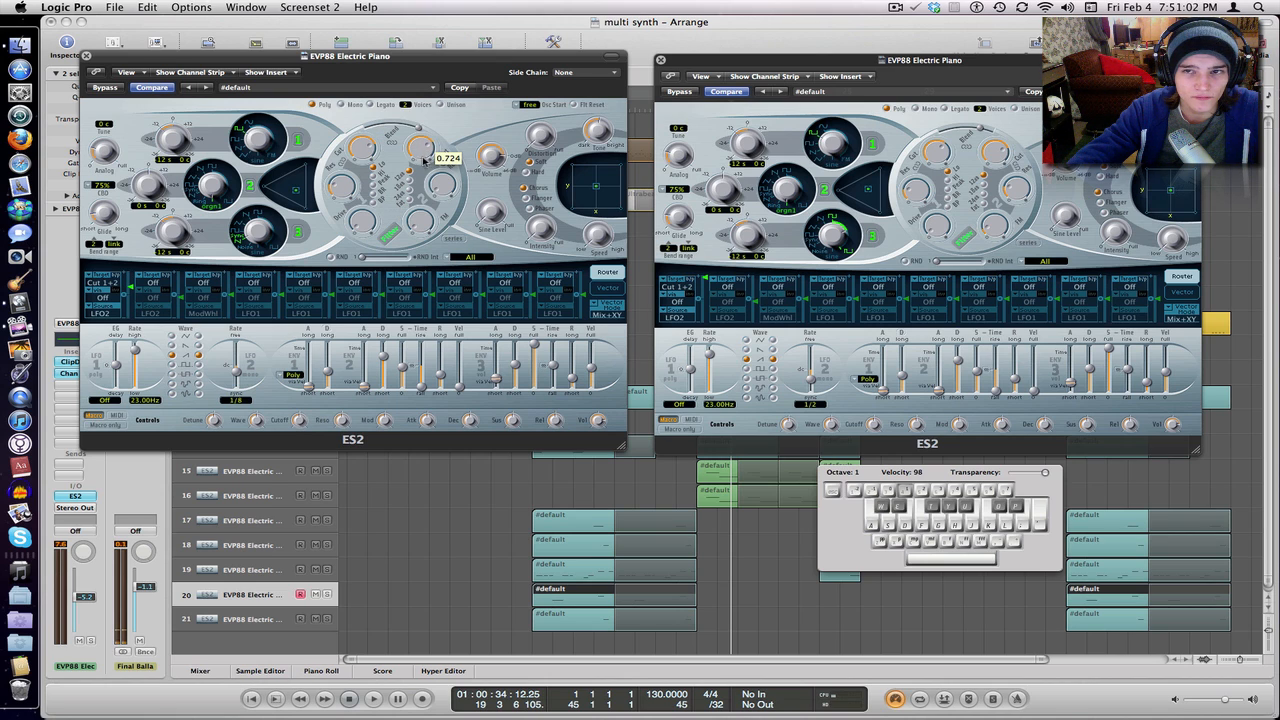
left_click(995, 155)
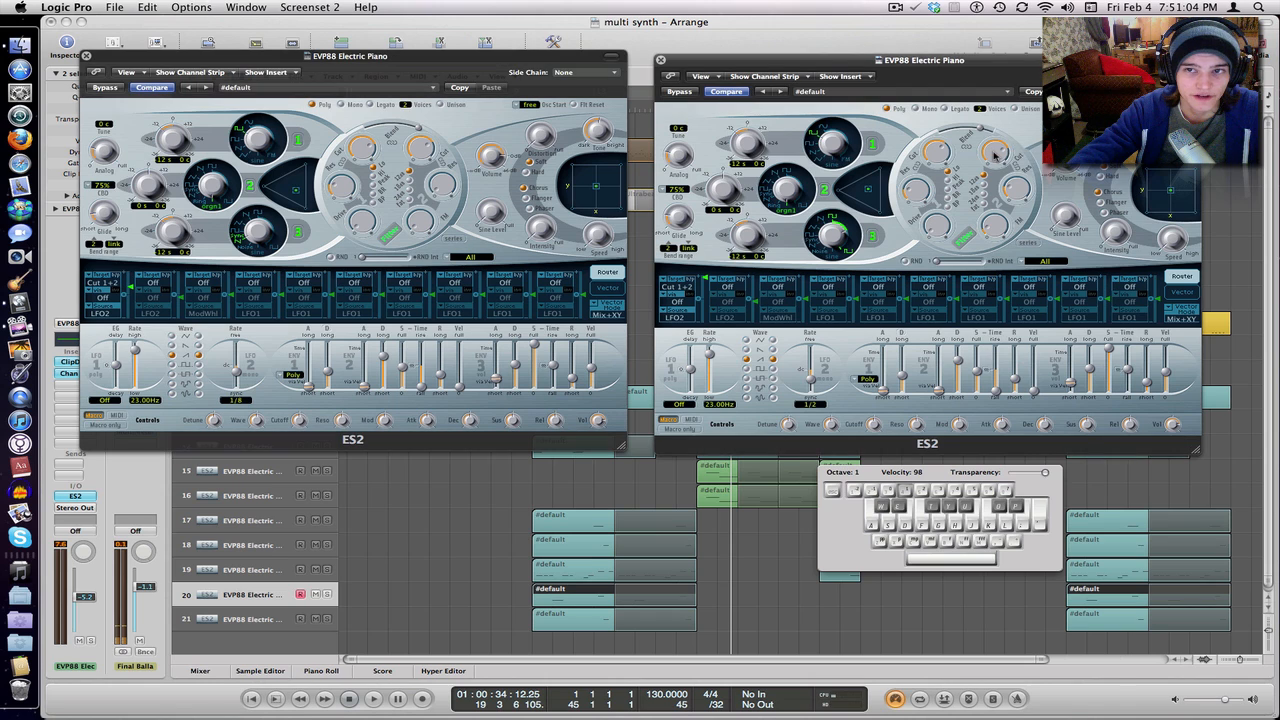
left_click(420, 148)
left_click_drag(420, 148, 415, 218)
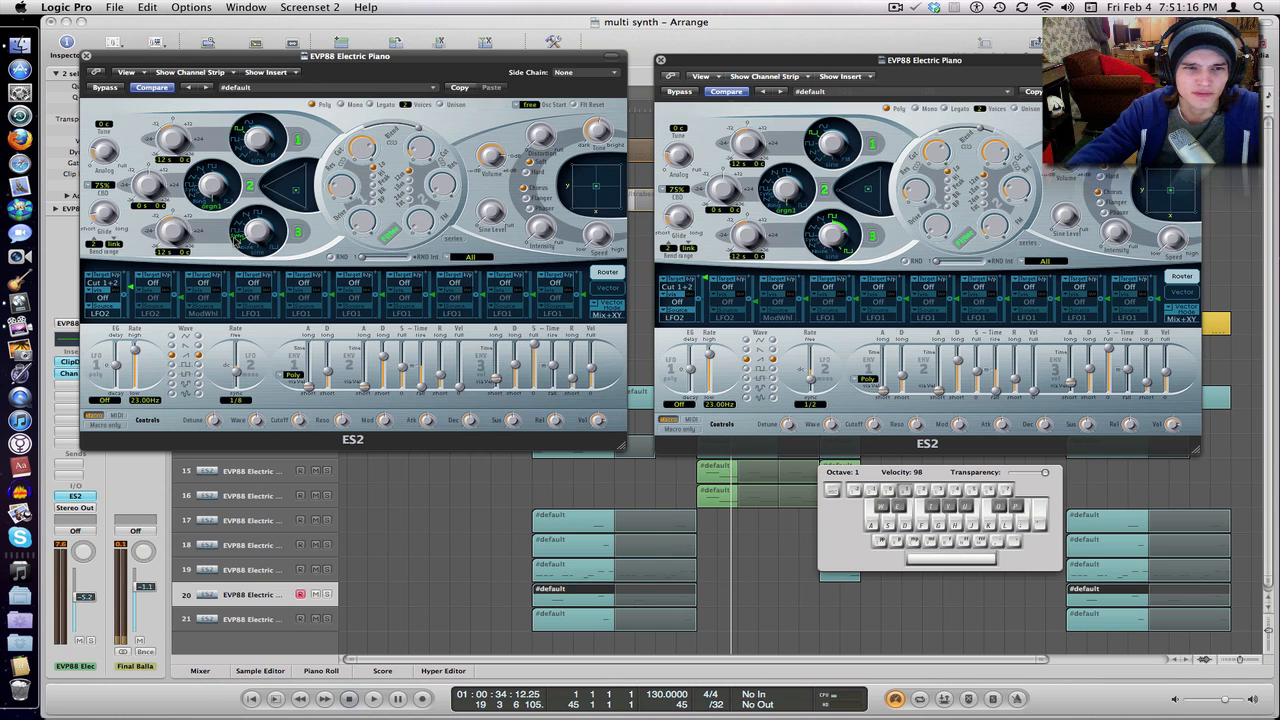
left_click(86, 57)
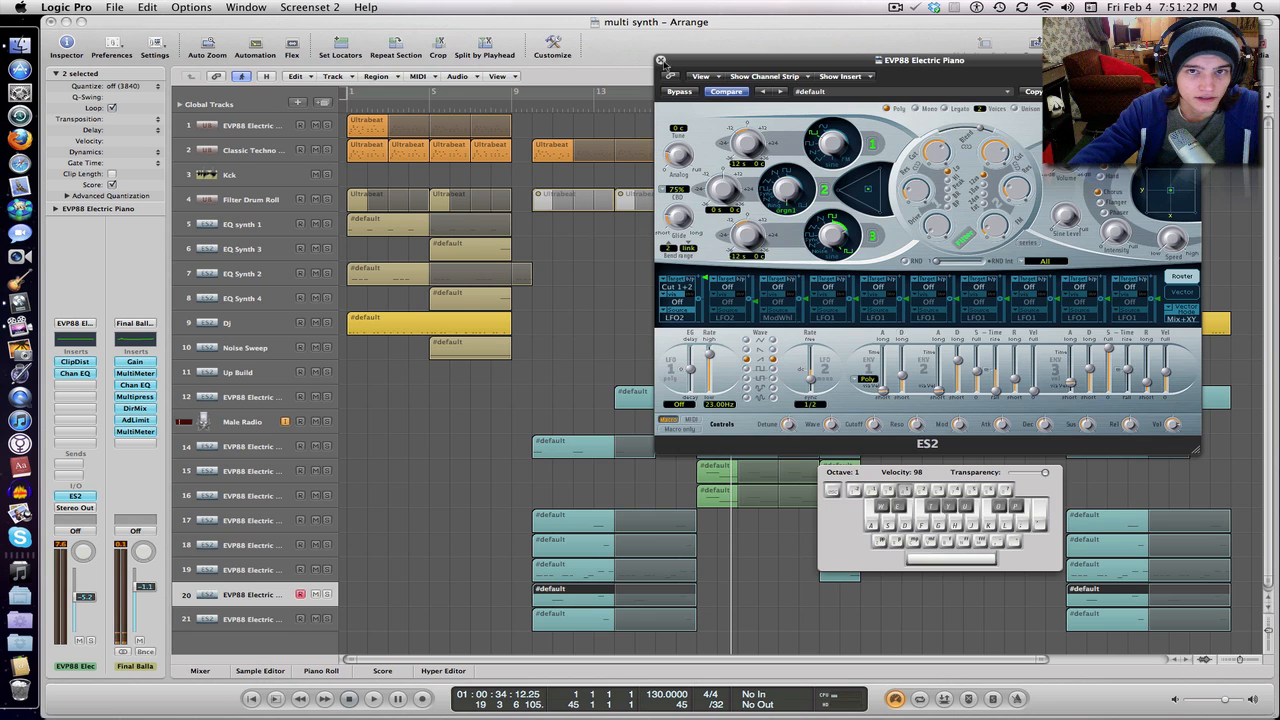
left_click(661, 62)
Step: Open track 21's ES2, look through oscillator 2's wave list without choosing one, and switch to track 20's ES2 for comparison
left_click(250, 622)
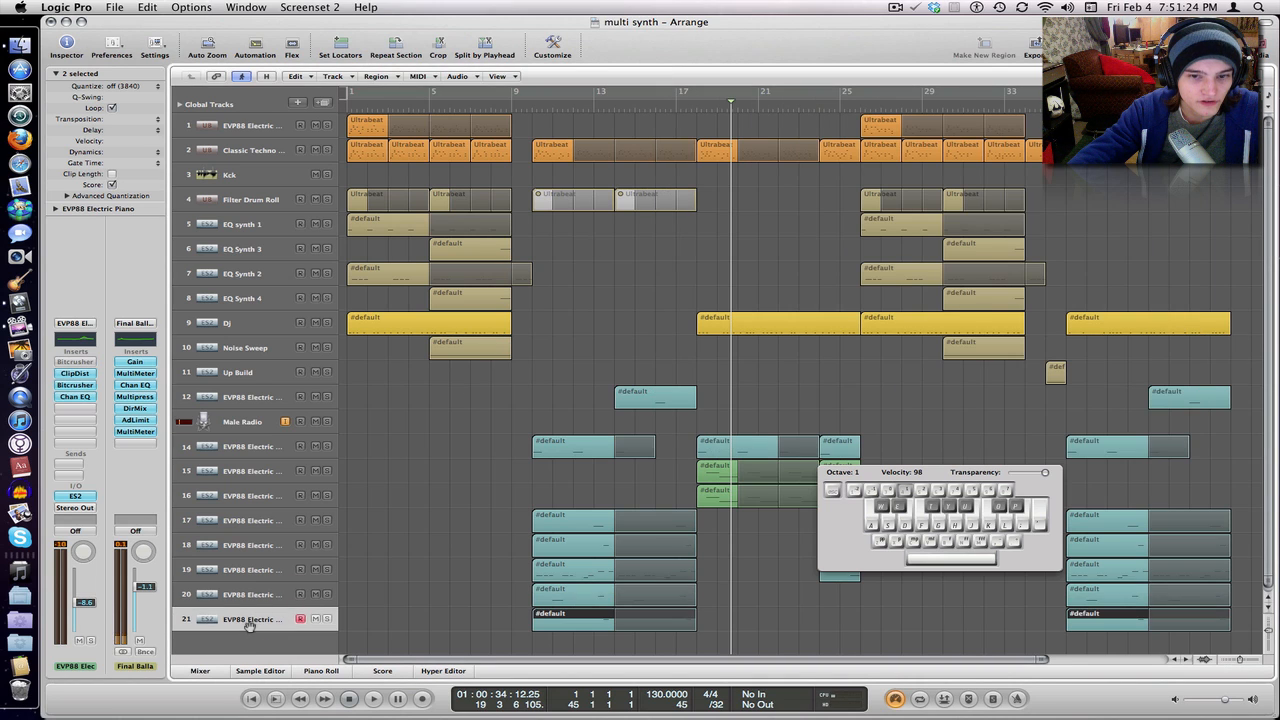
left_click(82, 497)
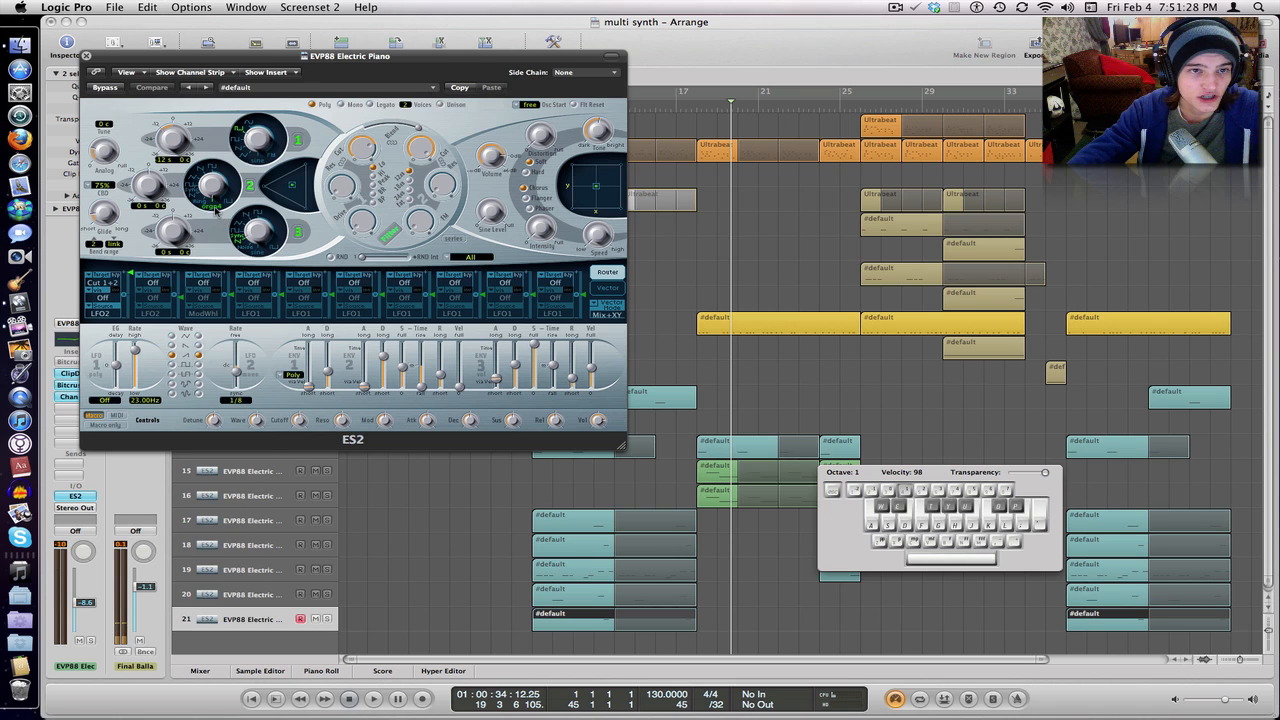
right_click(215, 210)
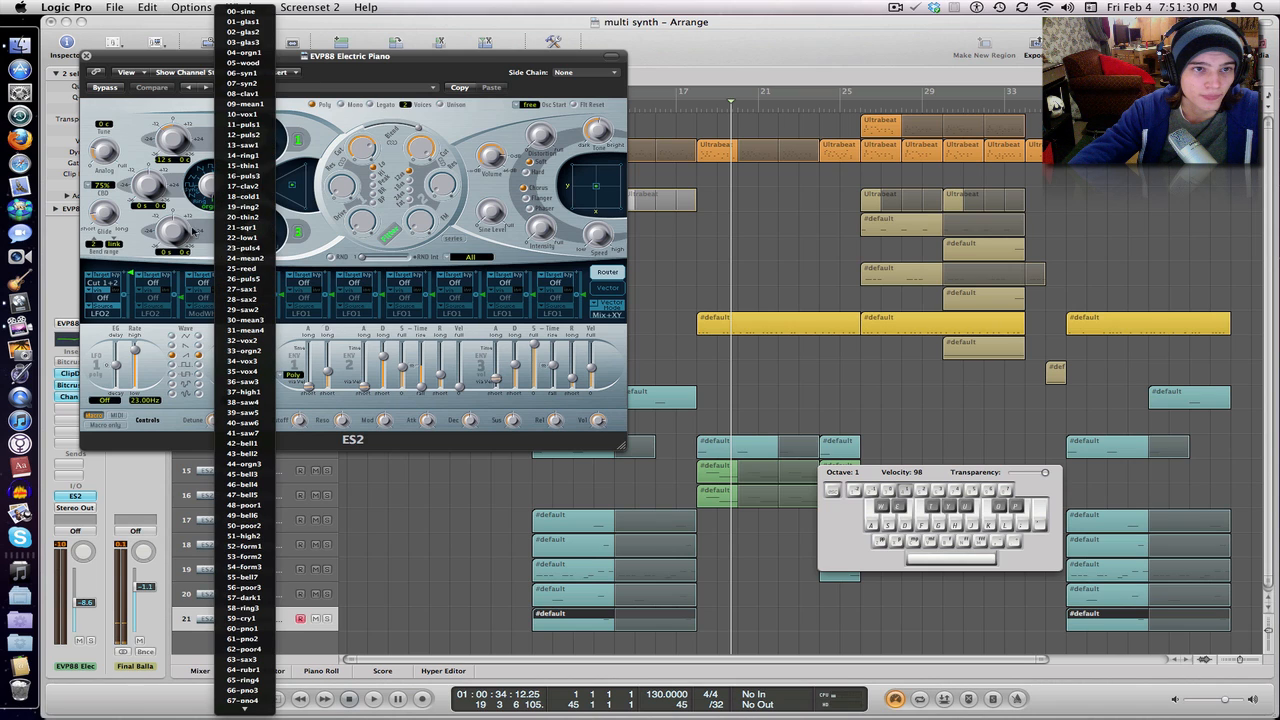
left_click(194, 230)
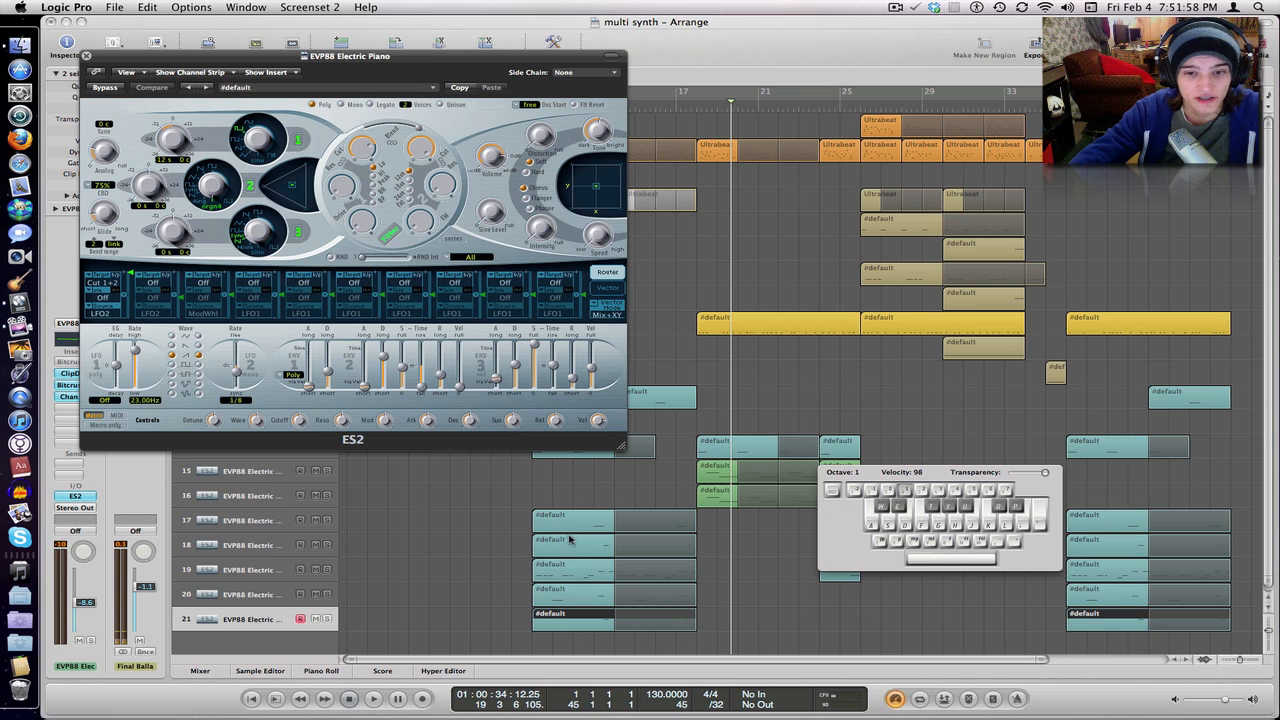
left_click(252, 594)
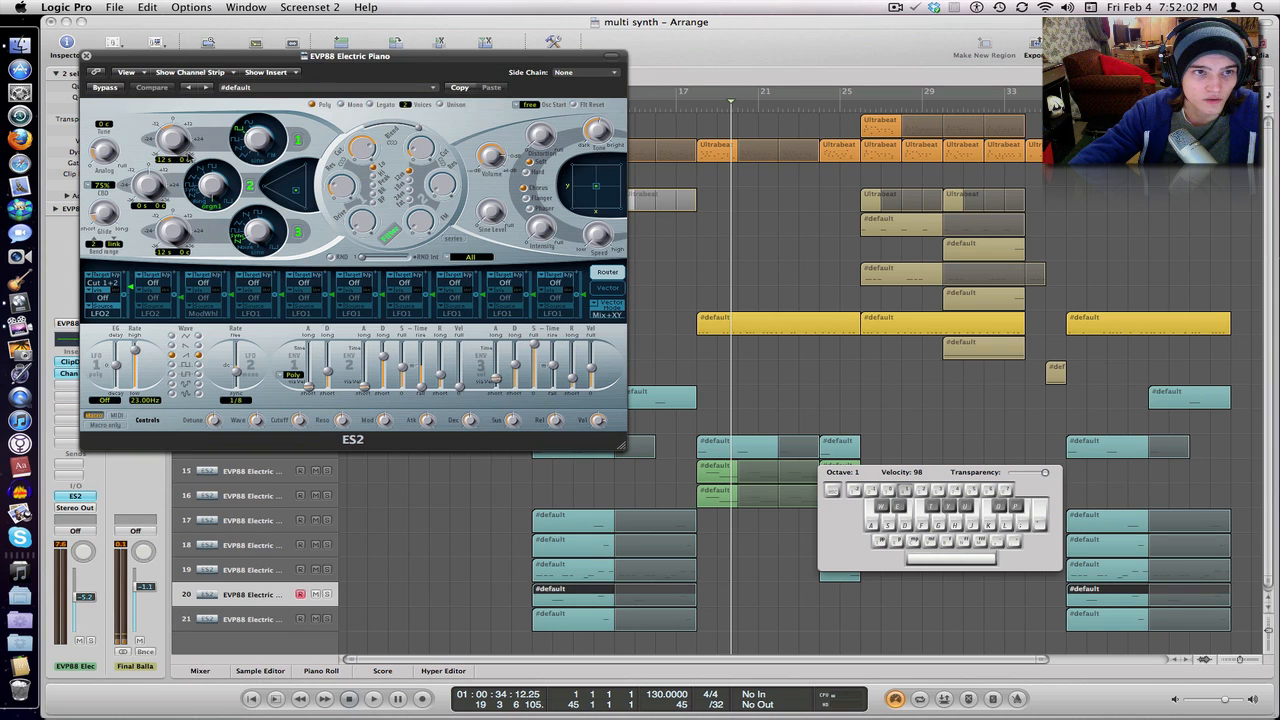
Step: Set oscillator 2's wave in track 20's ES2 to 68-orgn4
left_click(218, 211)
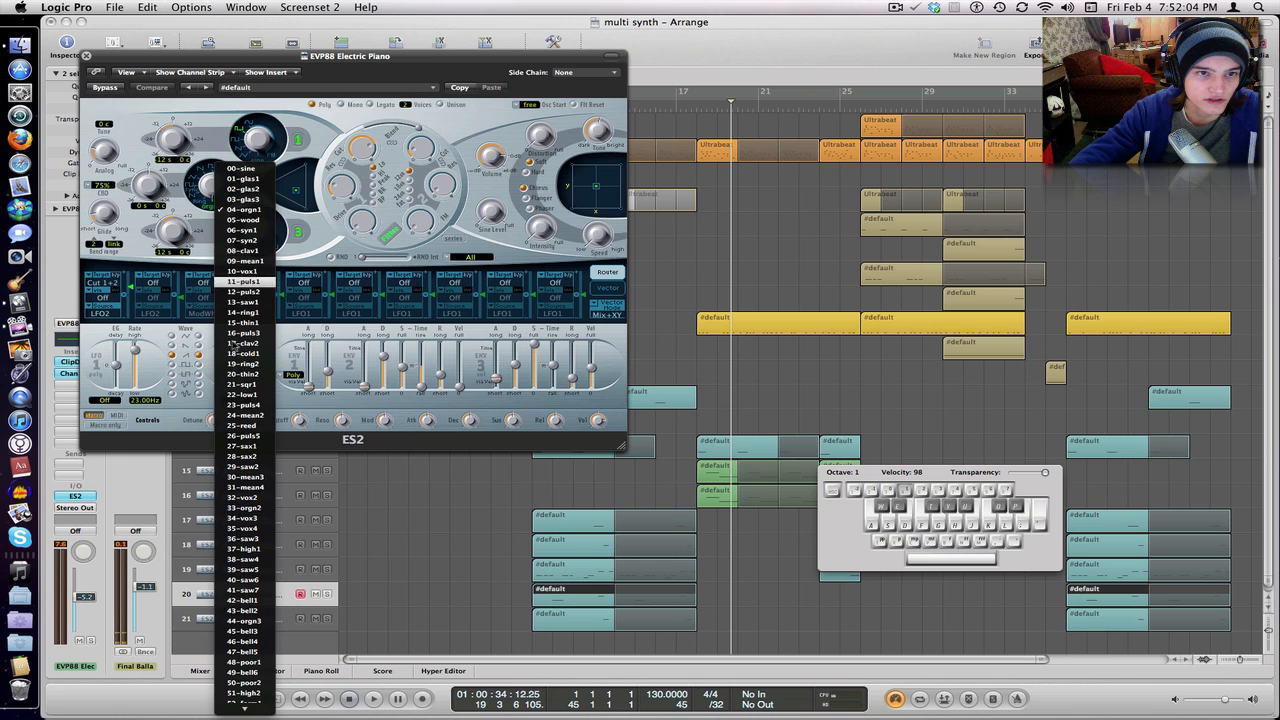
scroll(262, 535, "down", 3)
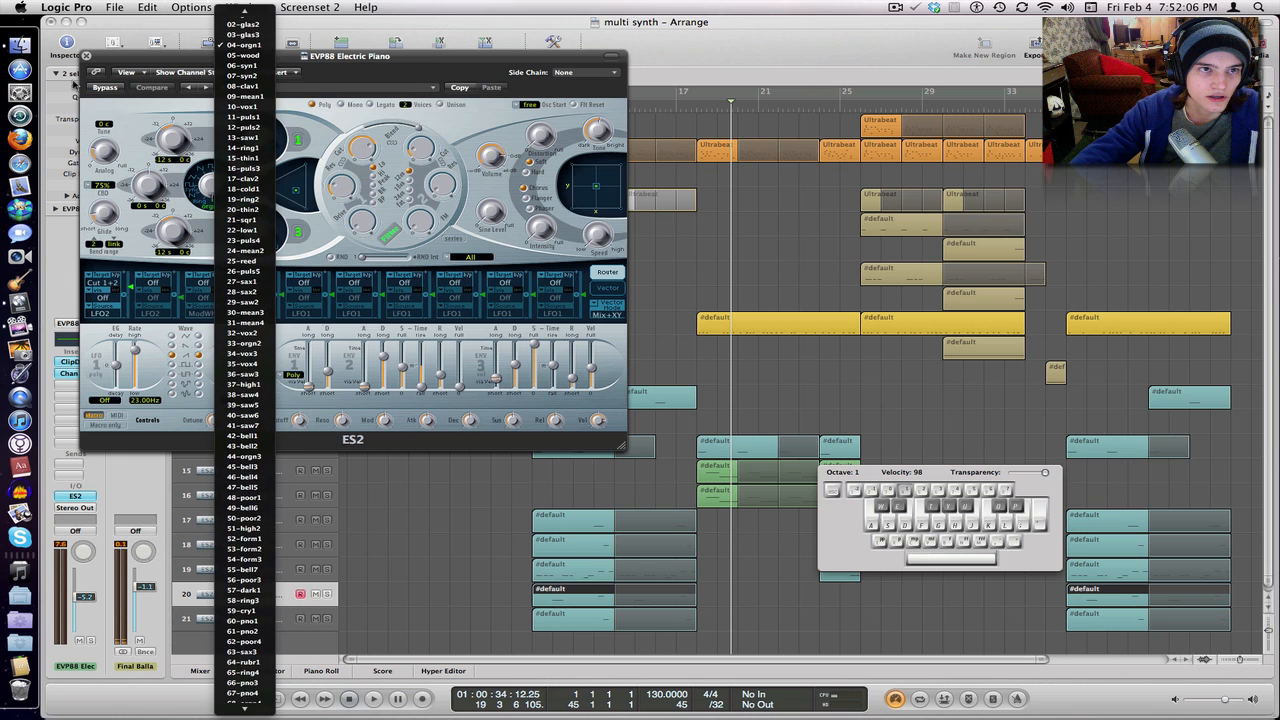
left_click(87, 59)
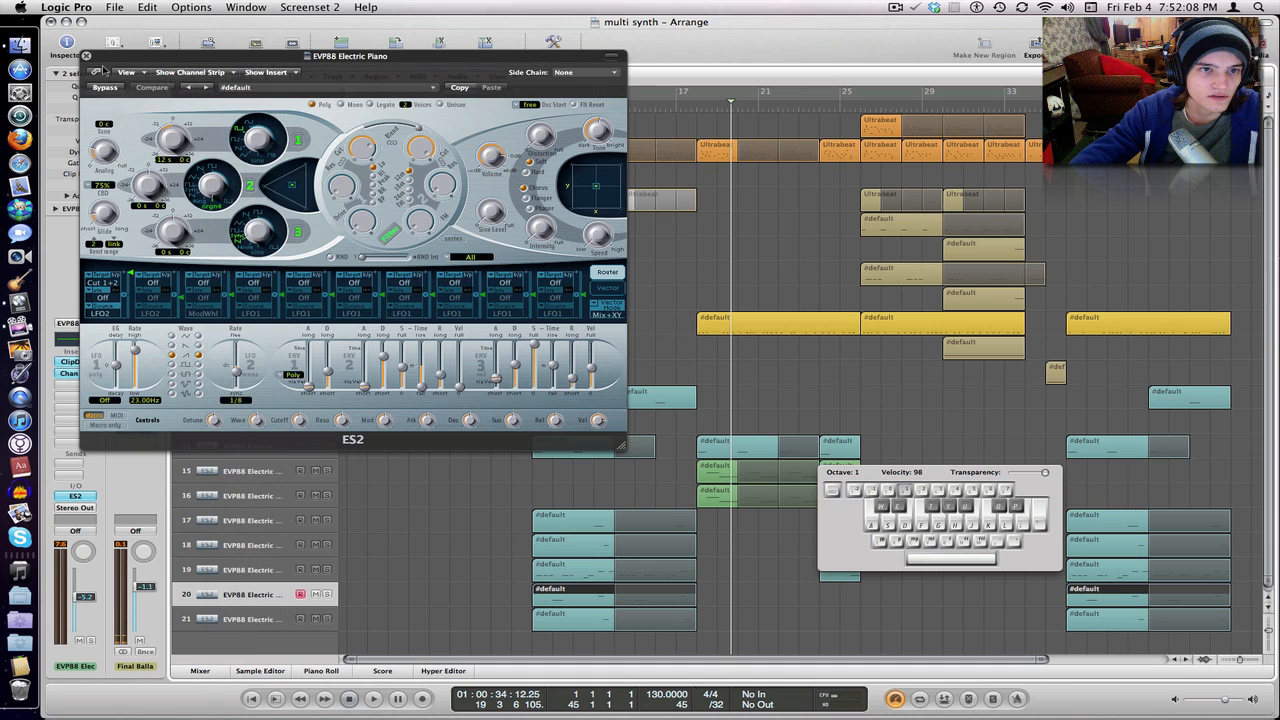
Step: Look through oscillator 2's wave list in track 20's ES2 without choosing another wave, and close the synth
left_click(214, 208)
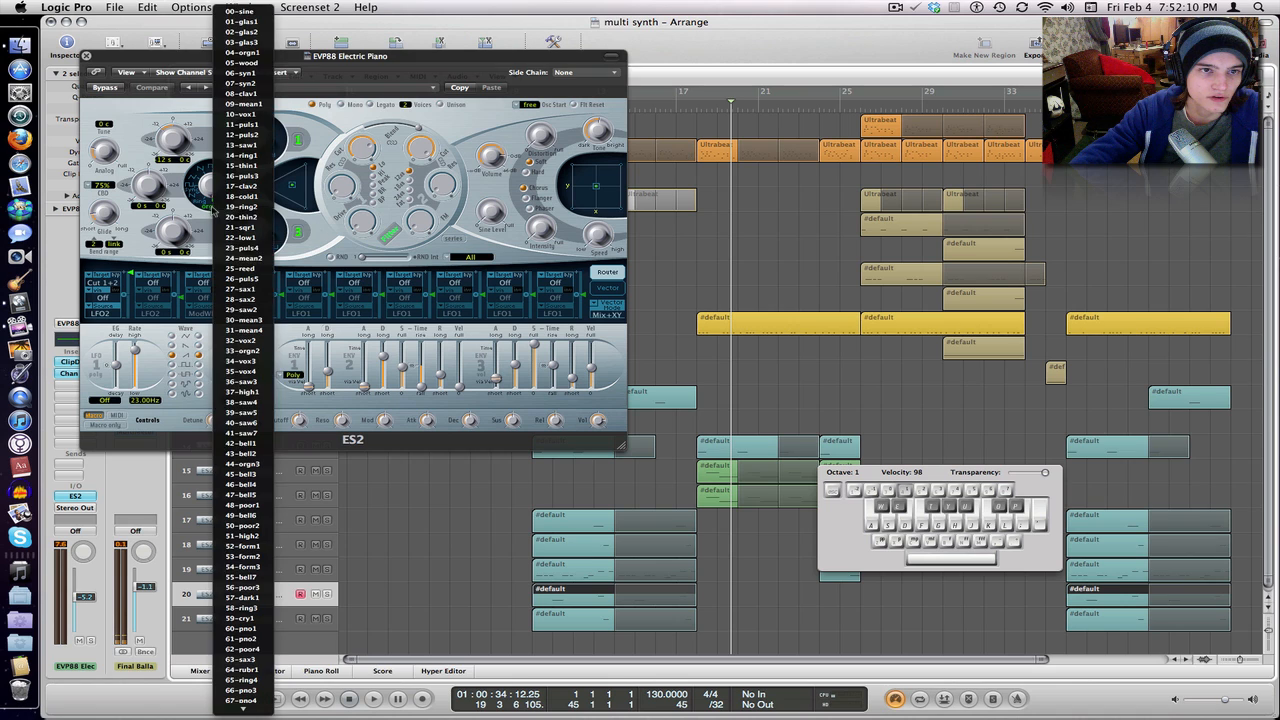
left_click(307, 441)
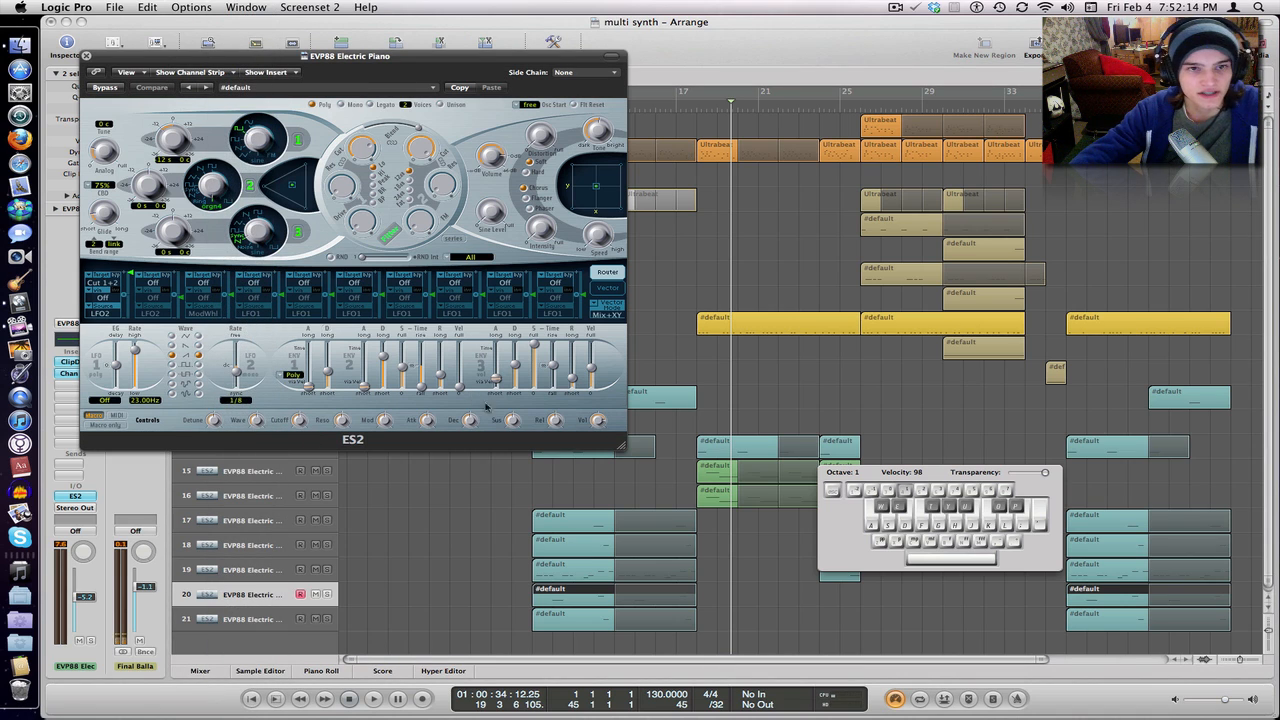
left_click(223, 209)
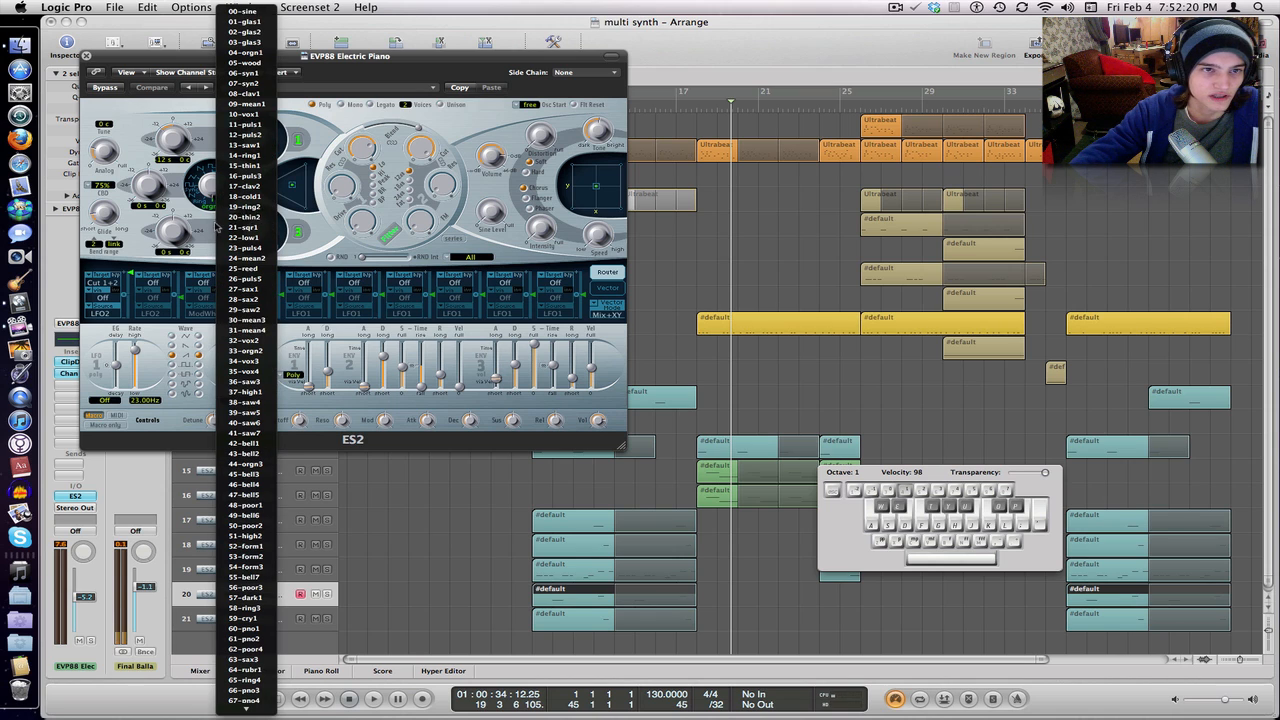
left_click(198, 222)
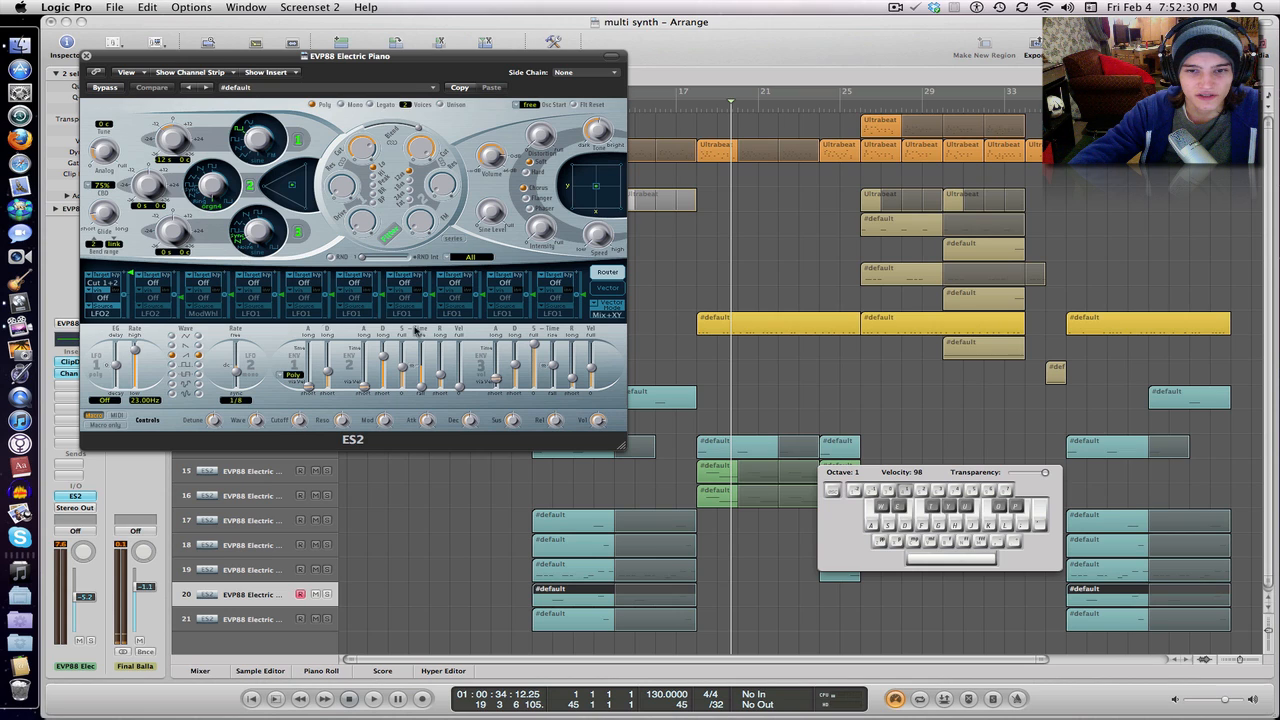
left_click(87, 56)
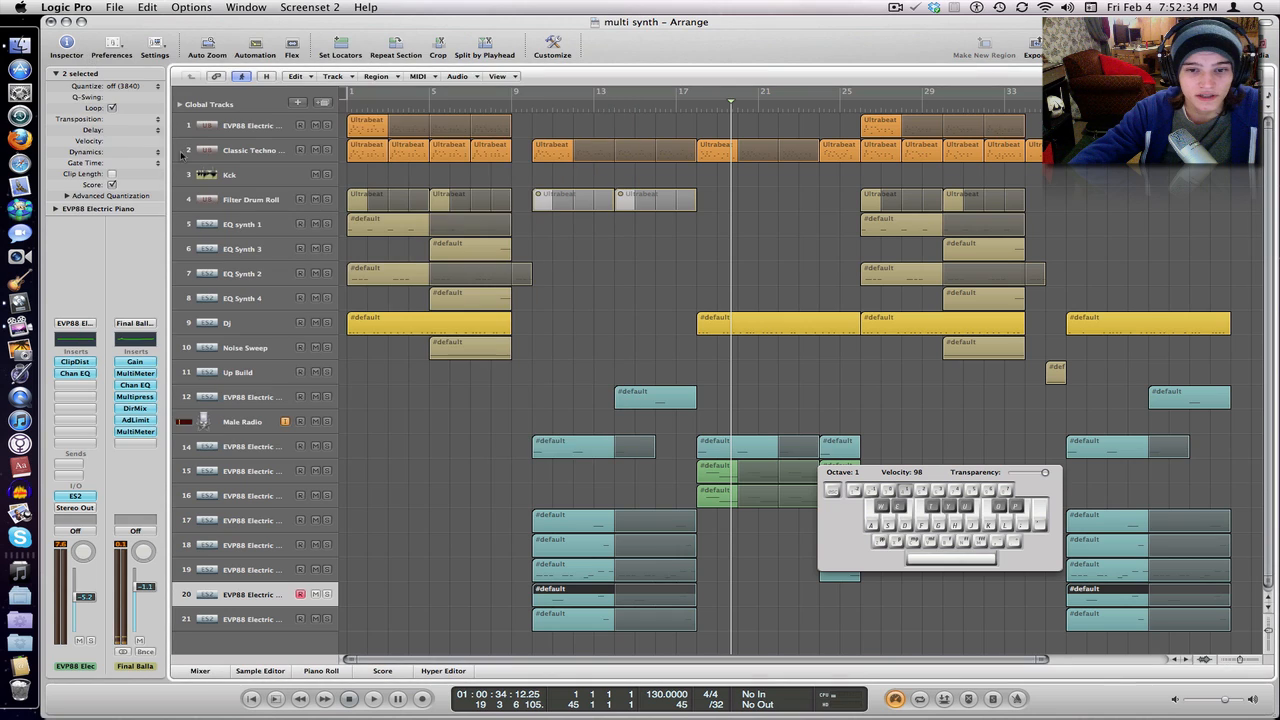
Step: Move the playhead to just before bar 17, bring back the Caps Lock Keyboard, and open track 21's ES2
key("Caps_Lock")
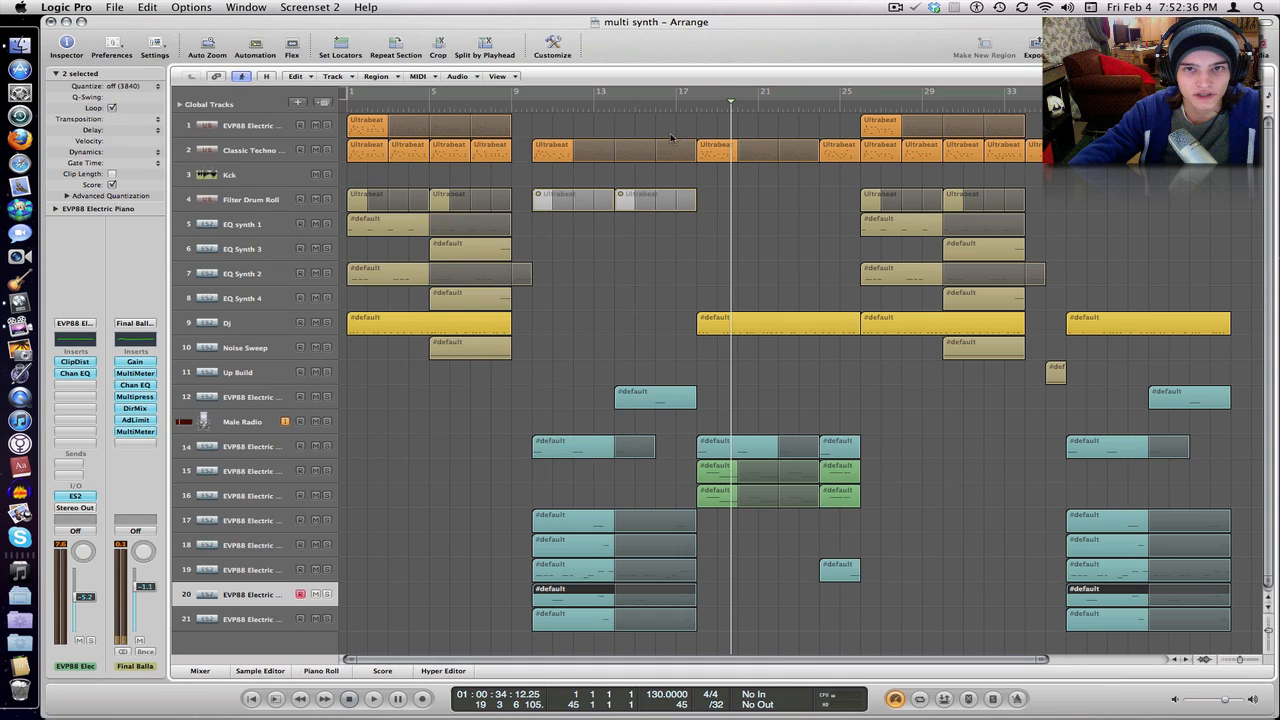
left_click(672, 108)
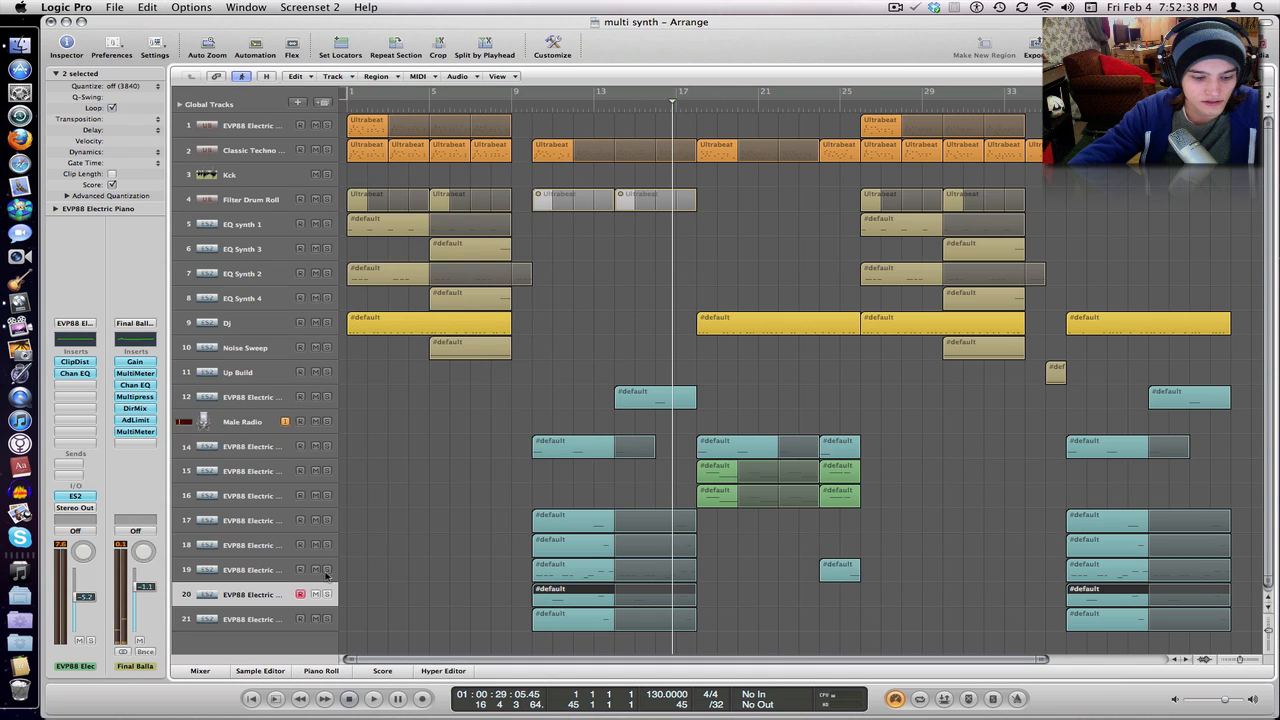
key("Caps_Lock")
left_click(230, 617)
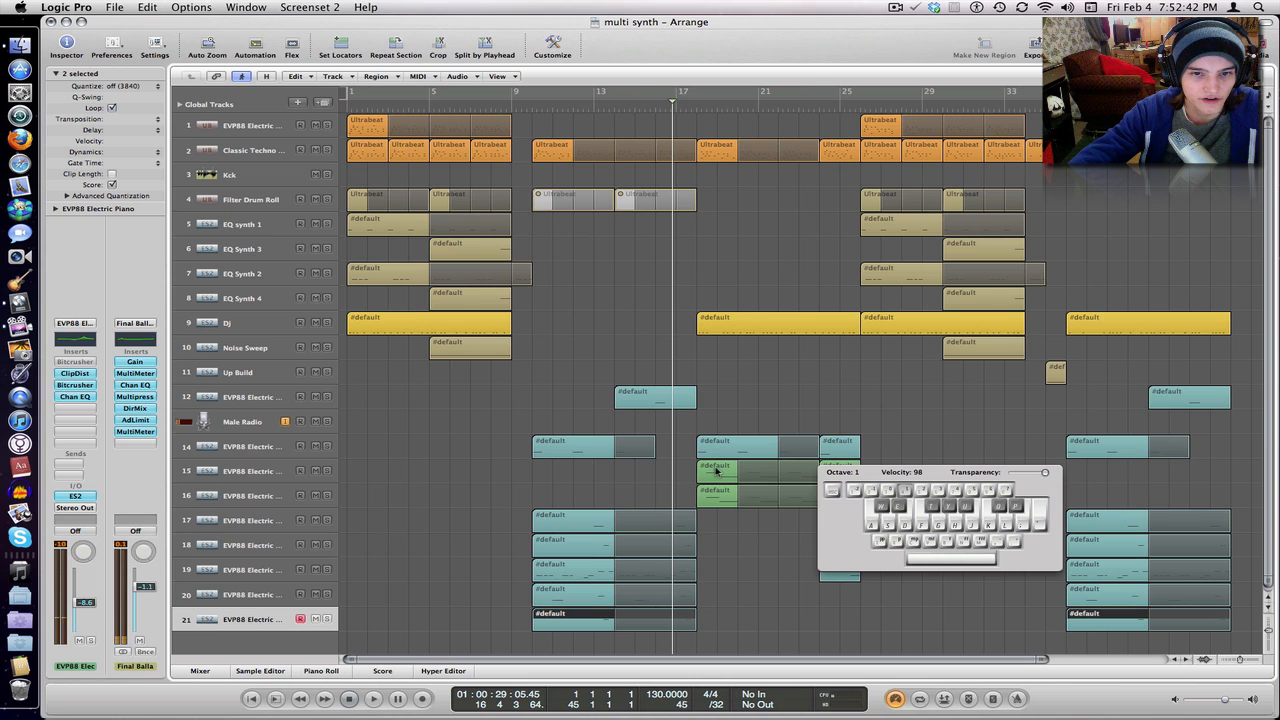
left_click(77, 497)
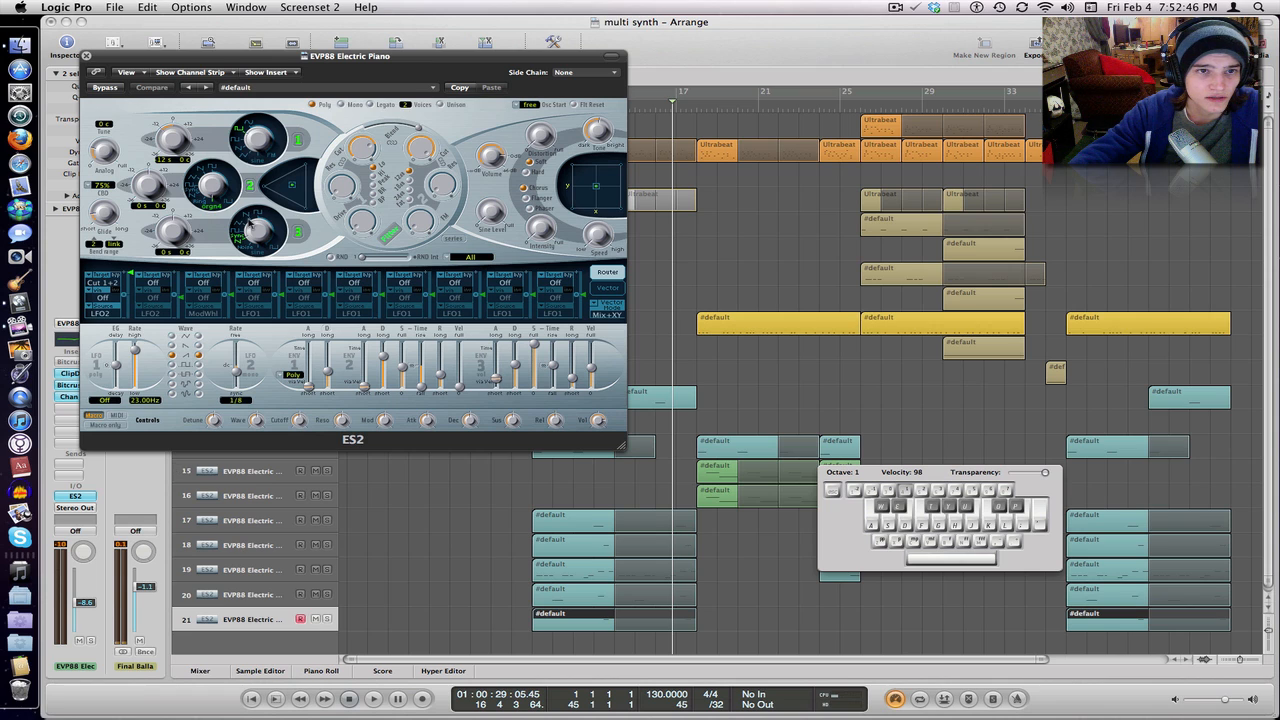
Step: Try the 04-orgn1 wave on oscillator 2 of track 21's ES2, restore 68-orgn4, and audition C1 before closing the synth
right_click(214, 210)
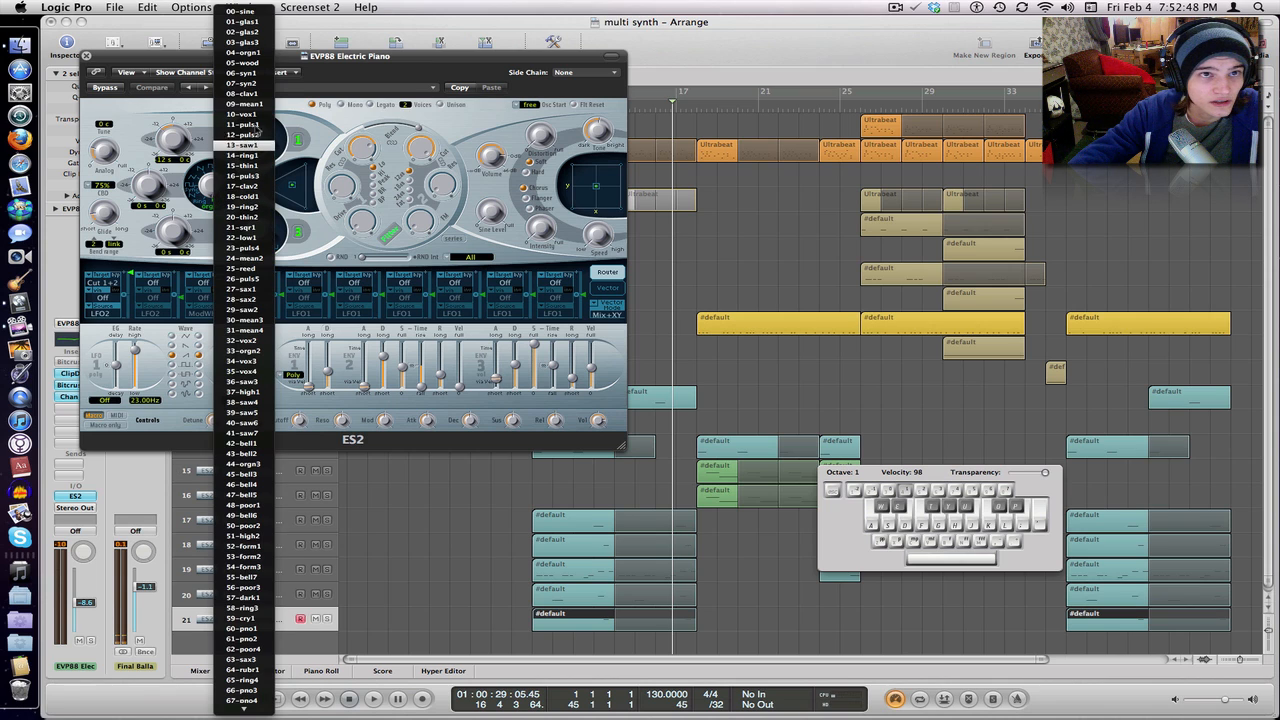
left_click(249, 53)
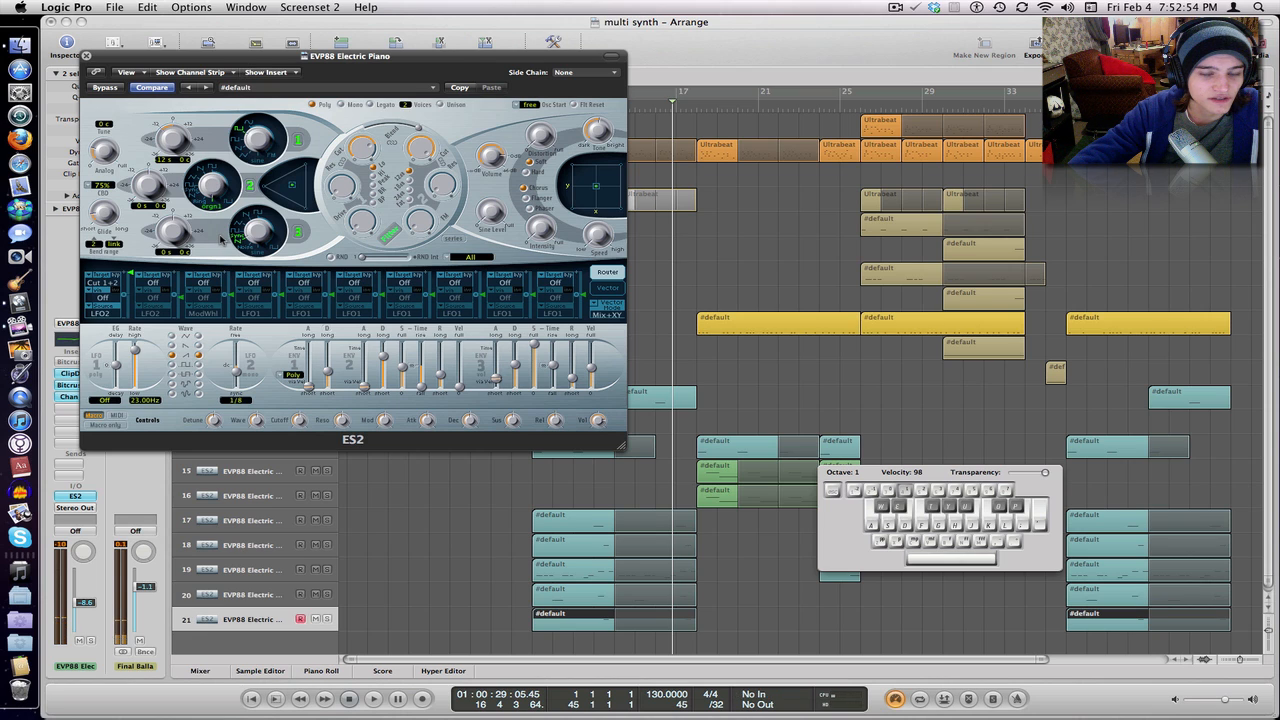
left_click(218, 210)
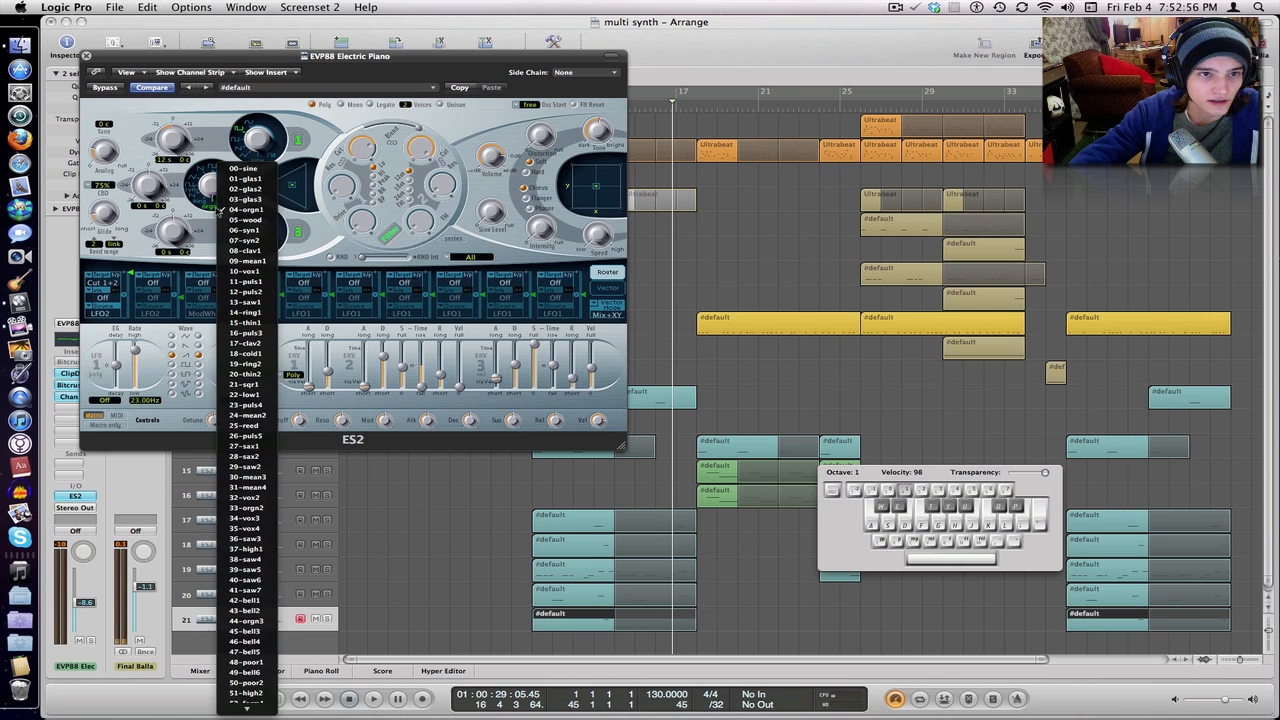
scroll(262, 385, "down", 5)
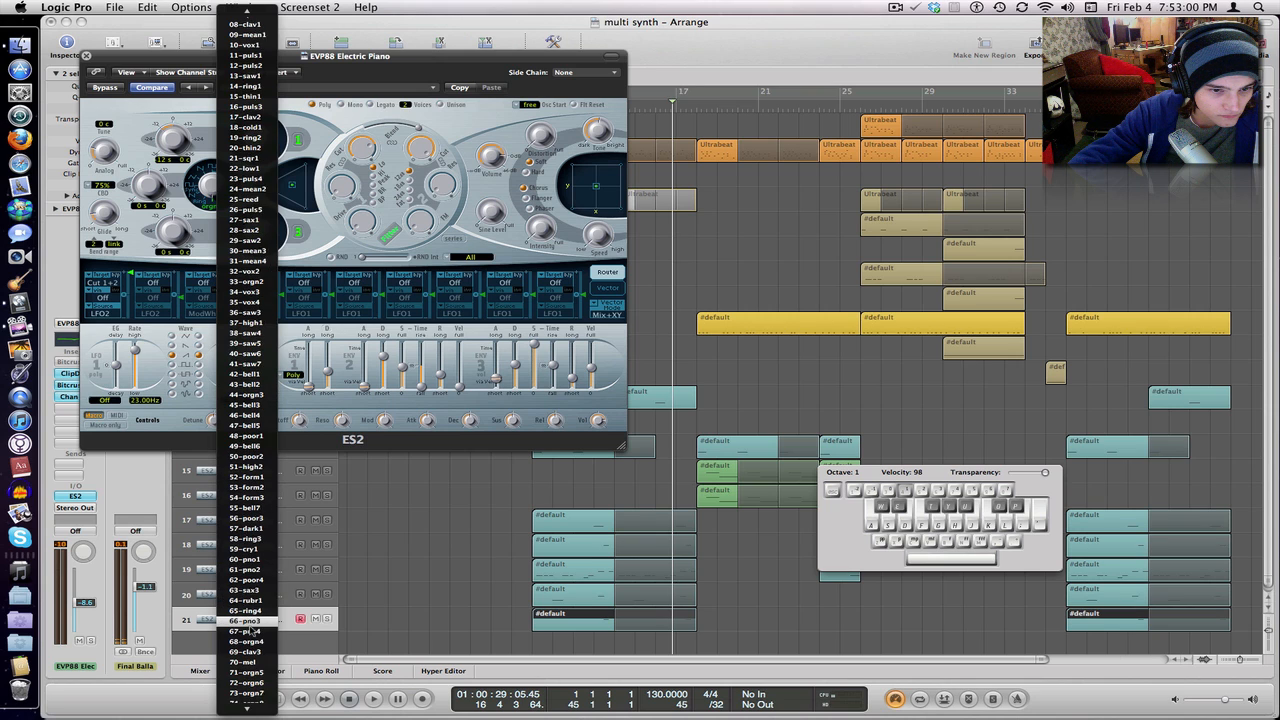
scroll(252, 630, "down", 1)
left_click(256, 622)
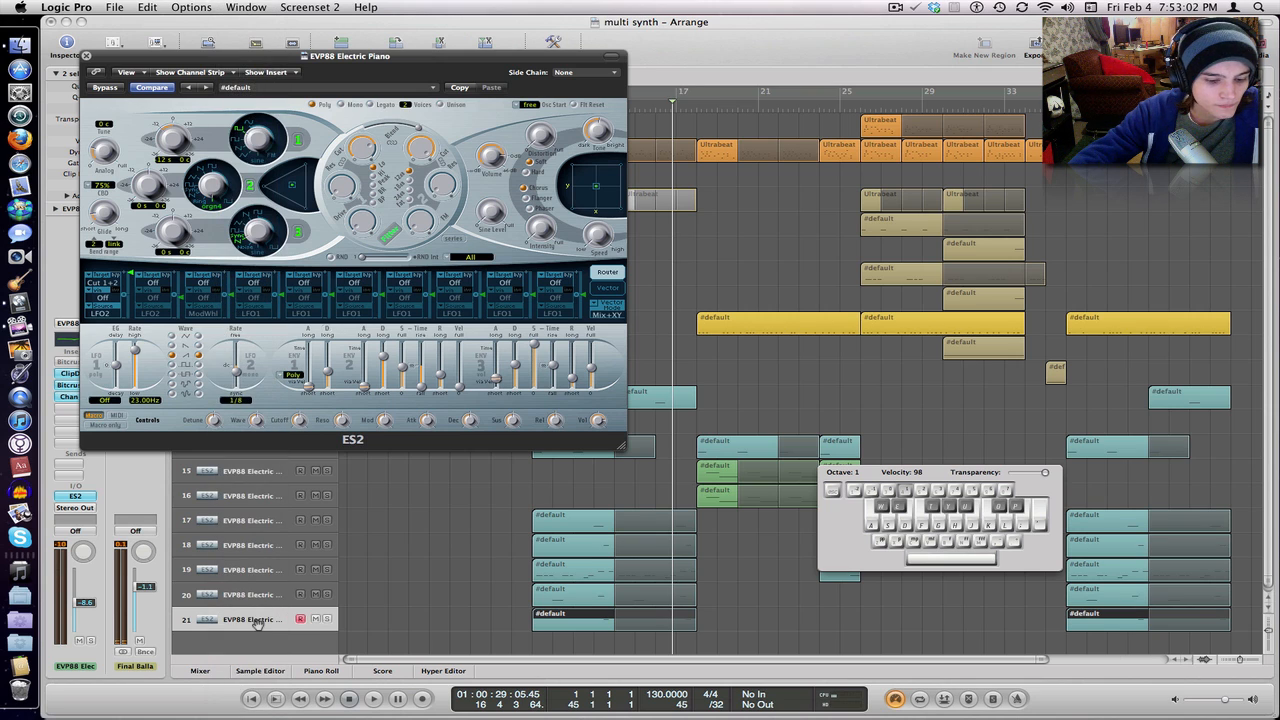
key("a")
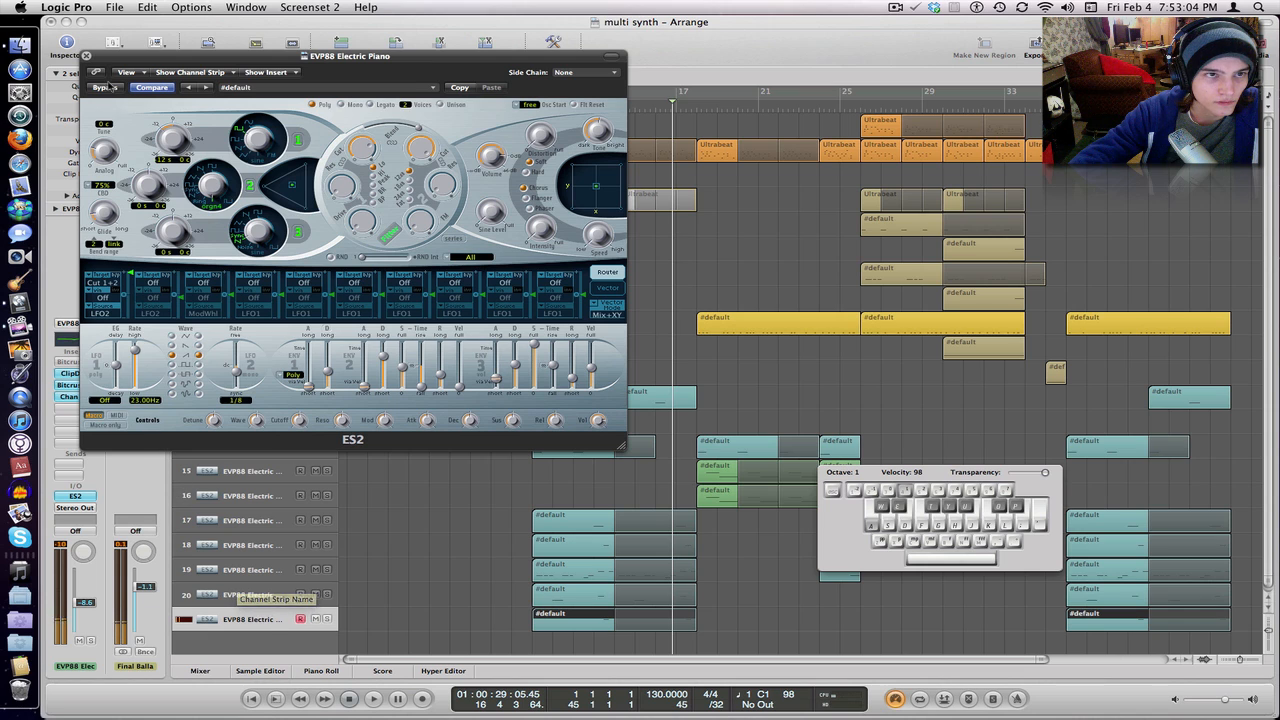
left_click(86, 56)
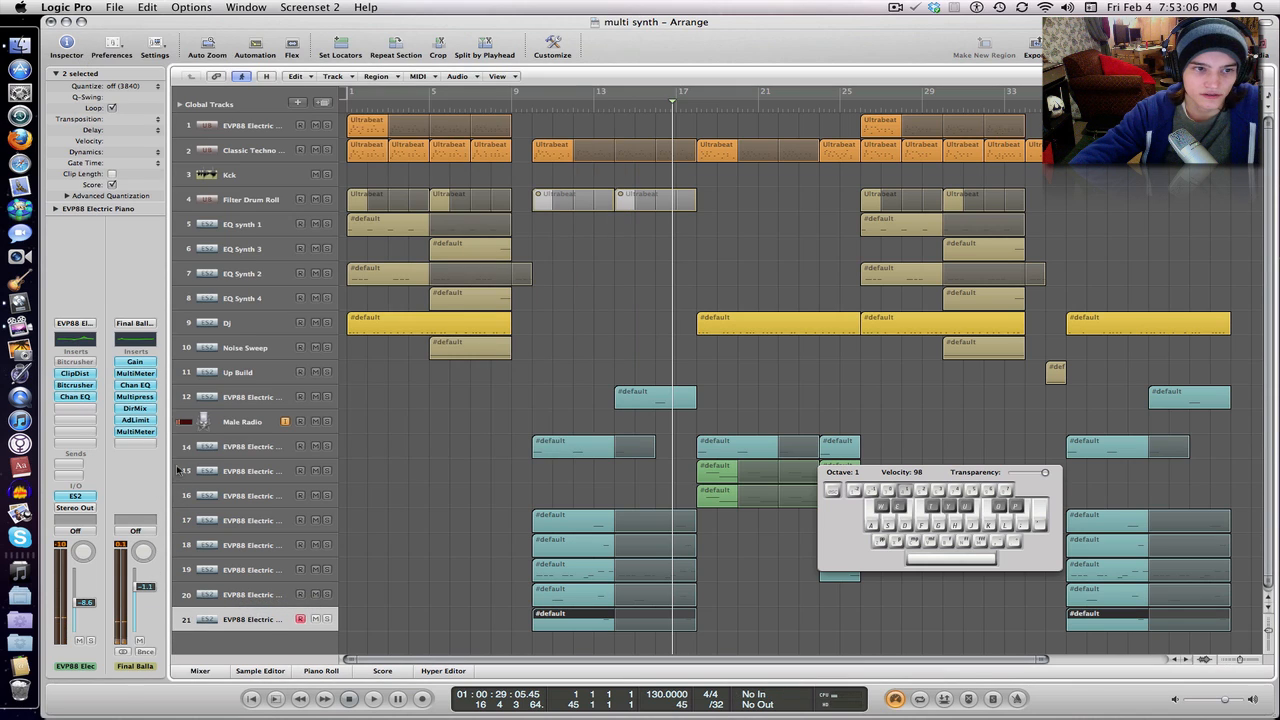
Step: Open track 21's Clip Distortion and Bitcrusher, audition C1 with the Bitcrusher bypassed and active, and close both effects
left_click(80, 374)
left_click(76, 385)
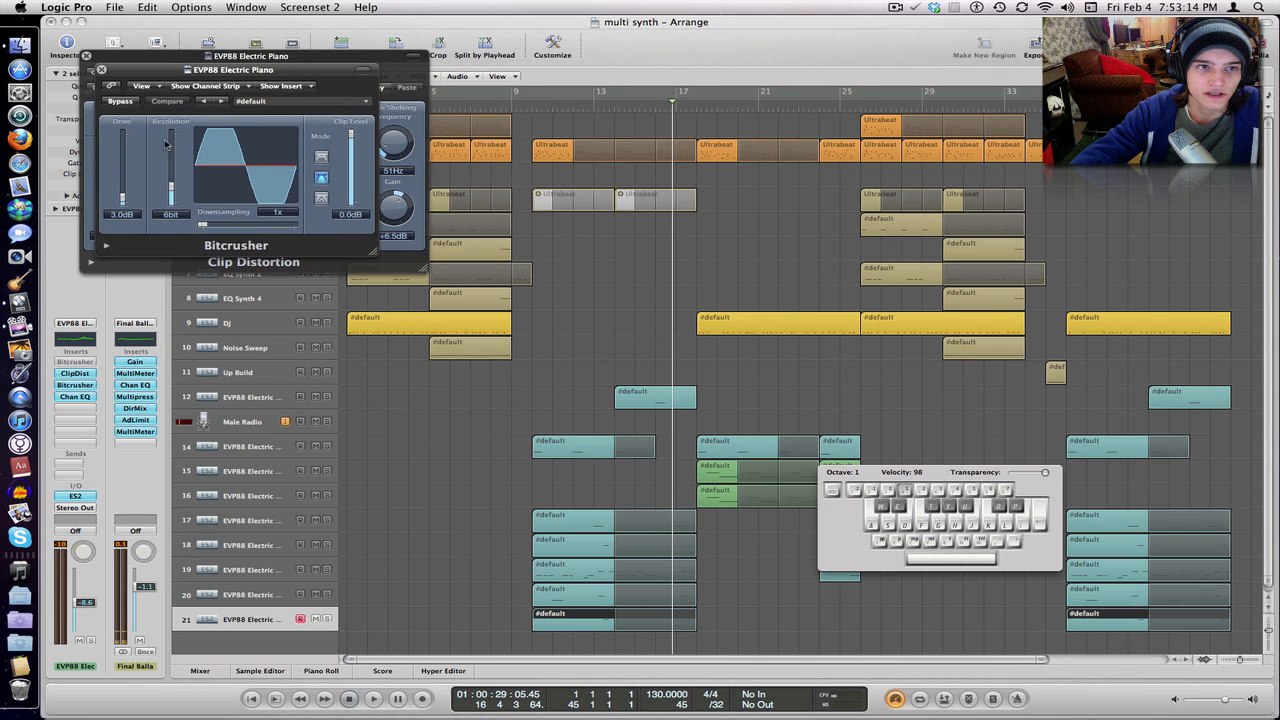
left_click(121, 101)
key("a")
left_click(121, 101)
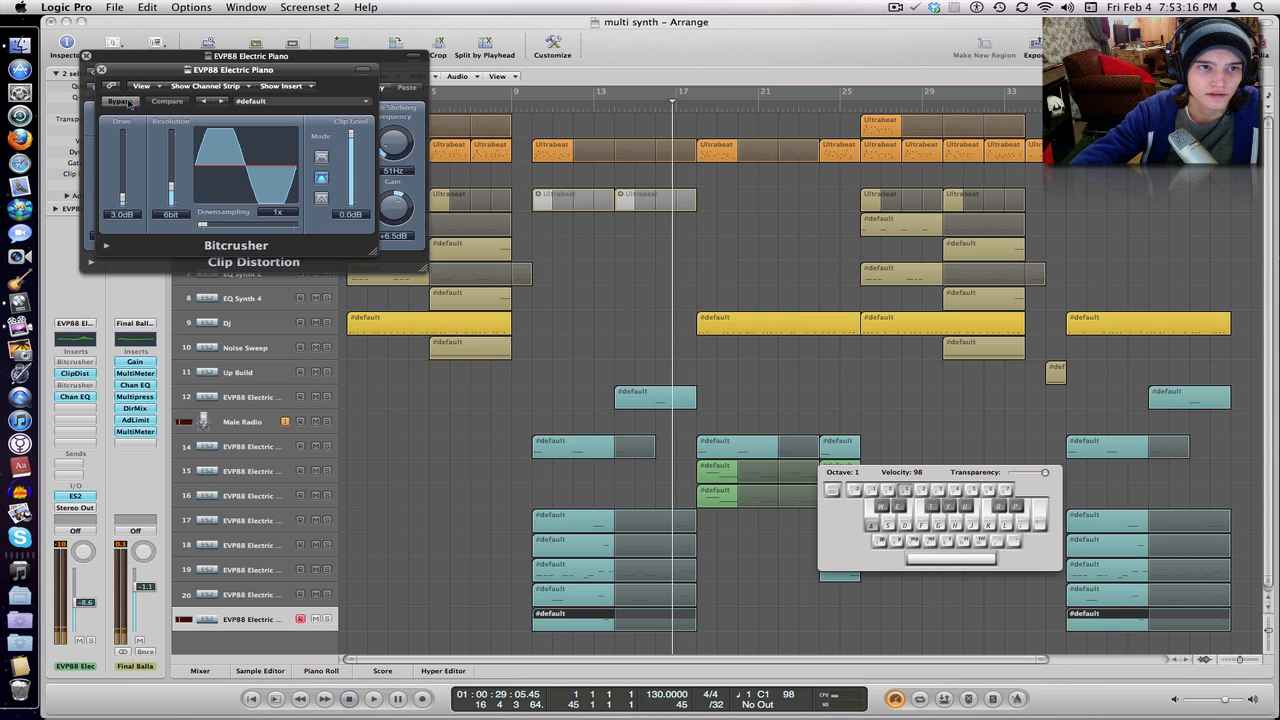
left_click(121, 101)
left_click(121, 101)
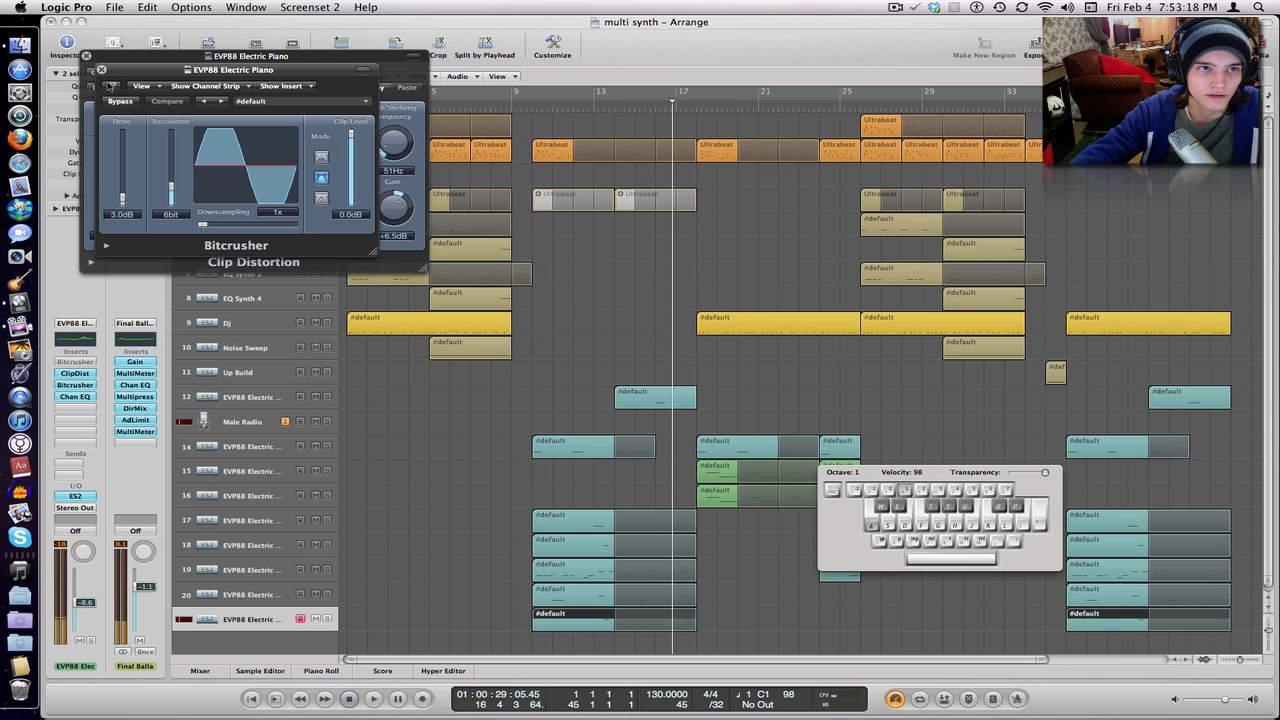
left_click(101, 69)
left_click(87, 57)
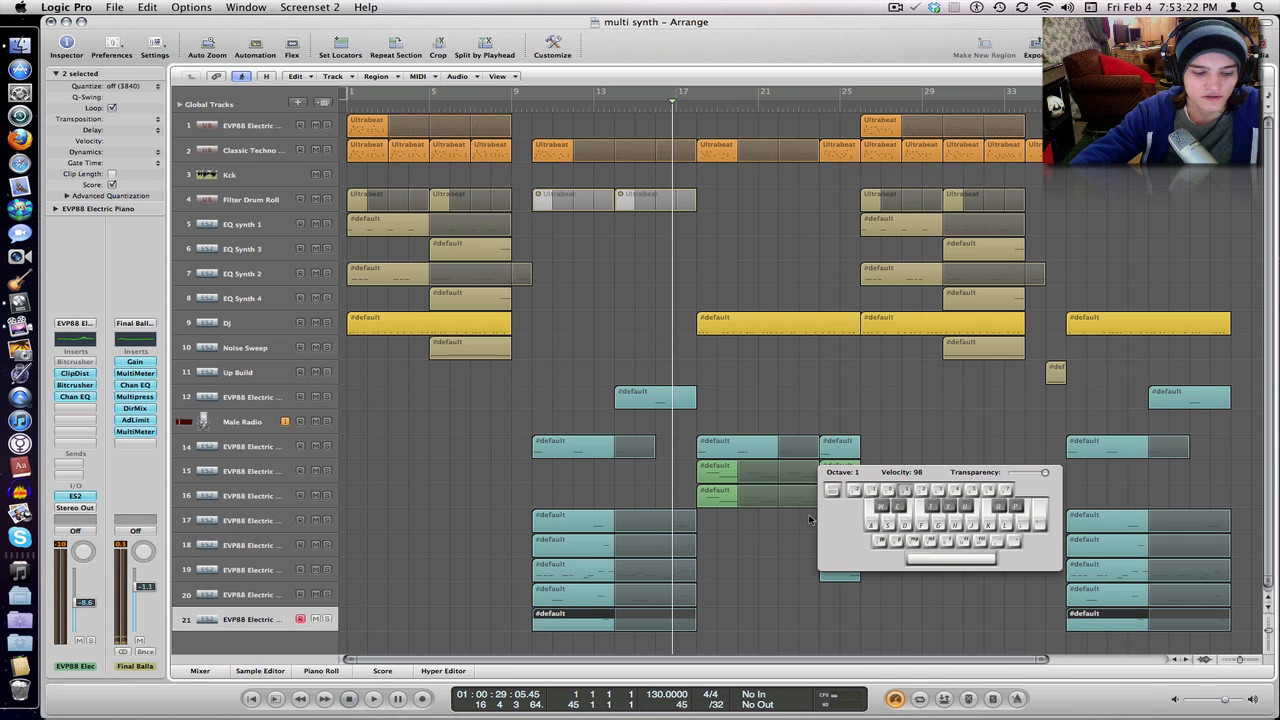
Step: Hide the Caps Lock Keyboard, deselect all regions, and go through the layered synth tracks from track 17
key("Caps_Lock")
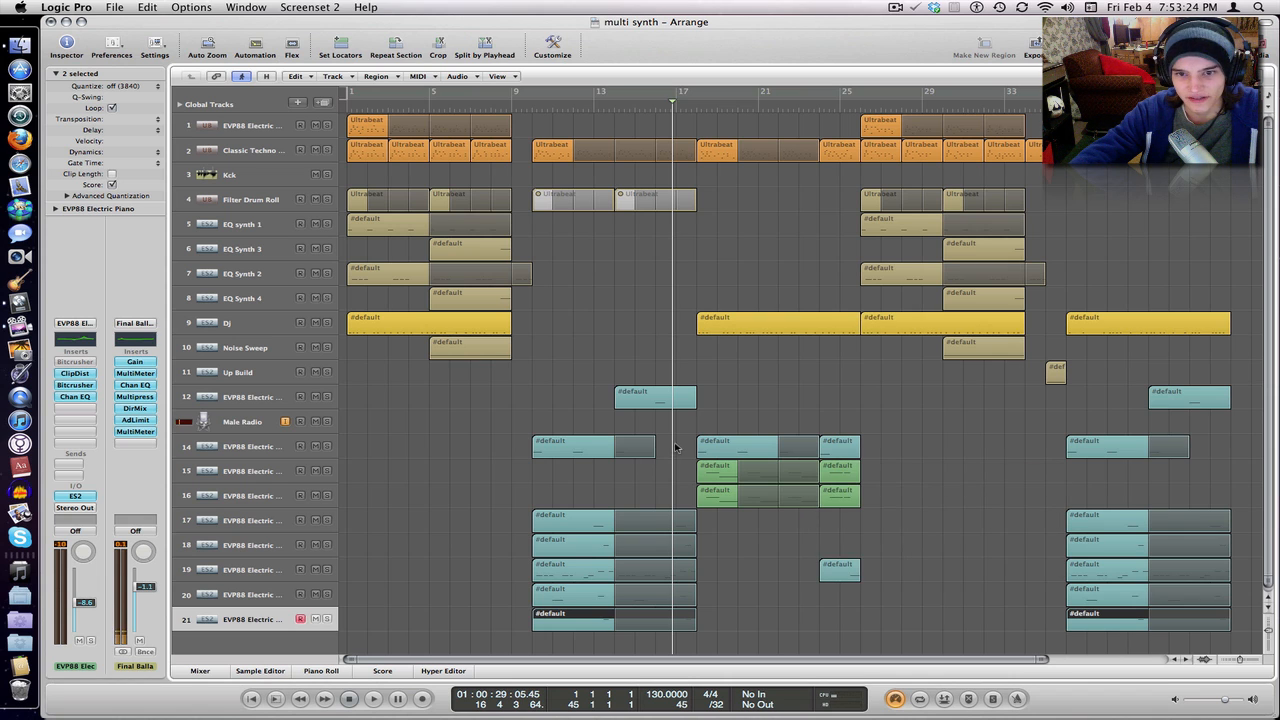
scroll(663, 399, "down", 1)
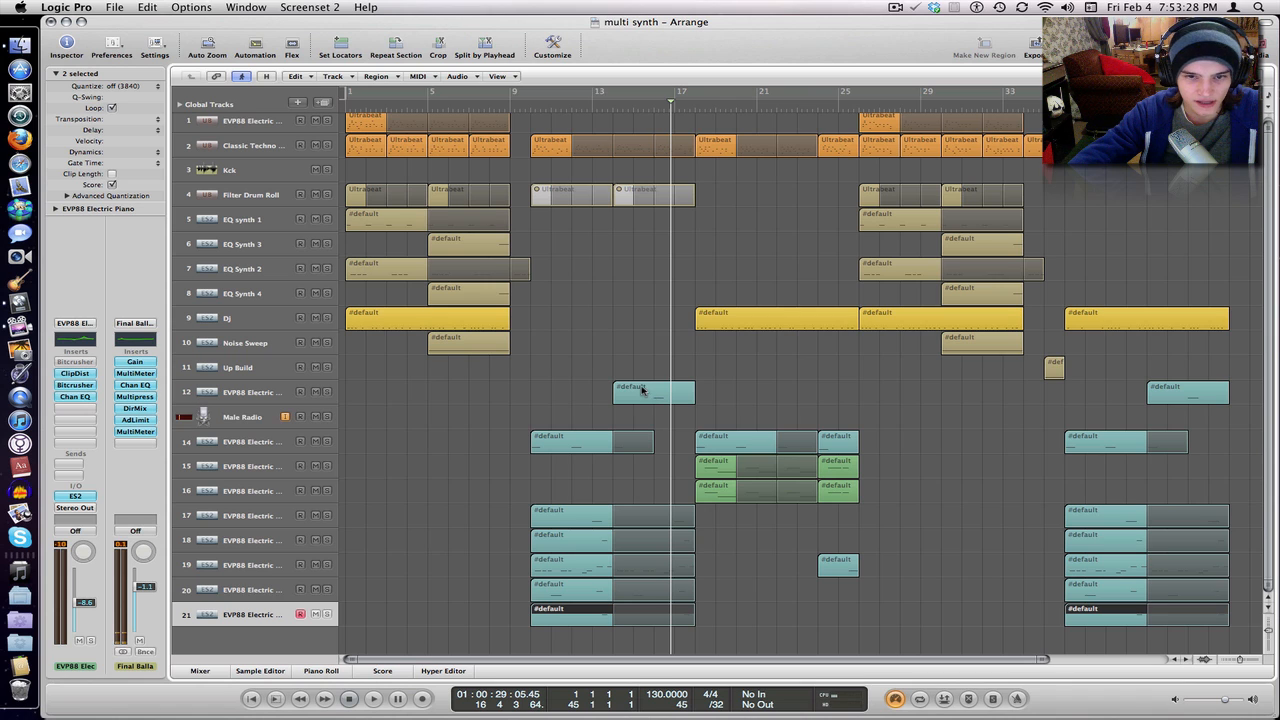
left_click_drag(447, 500, 489, 548)
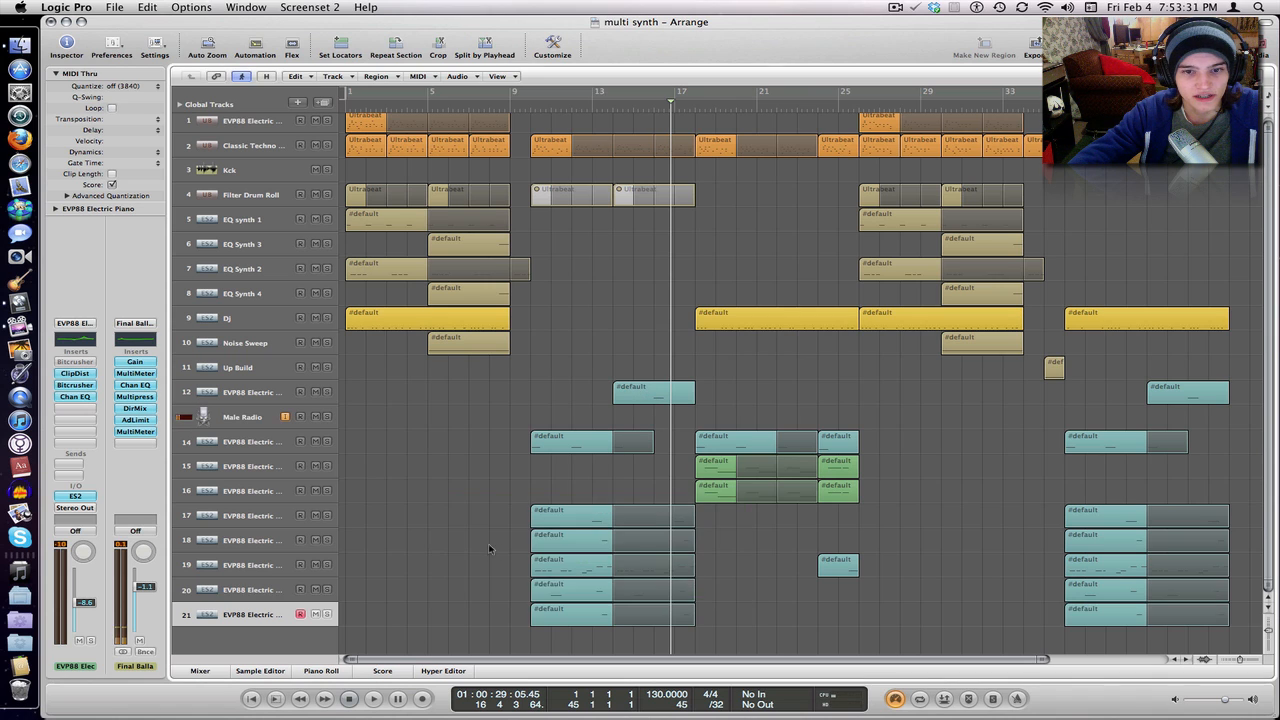
left_click(242, 515)
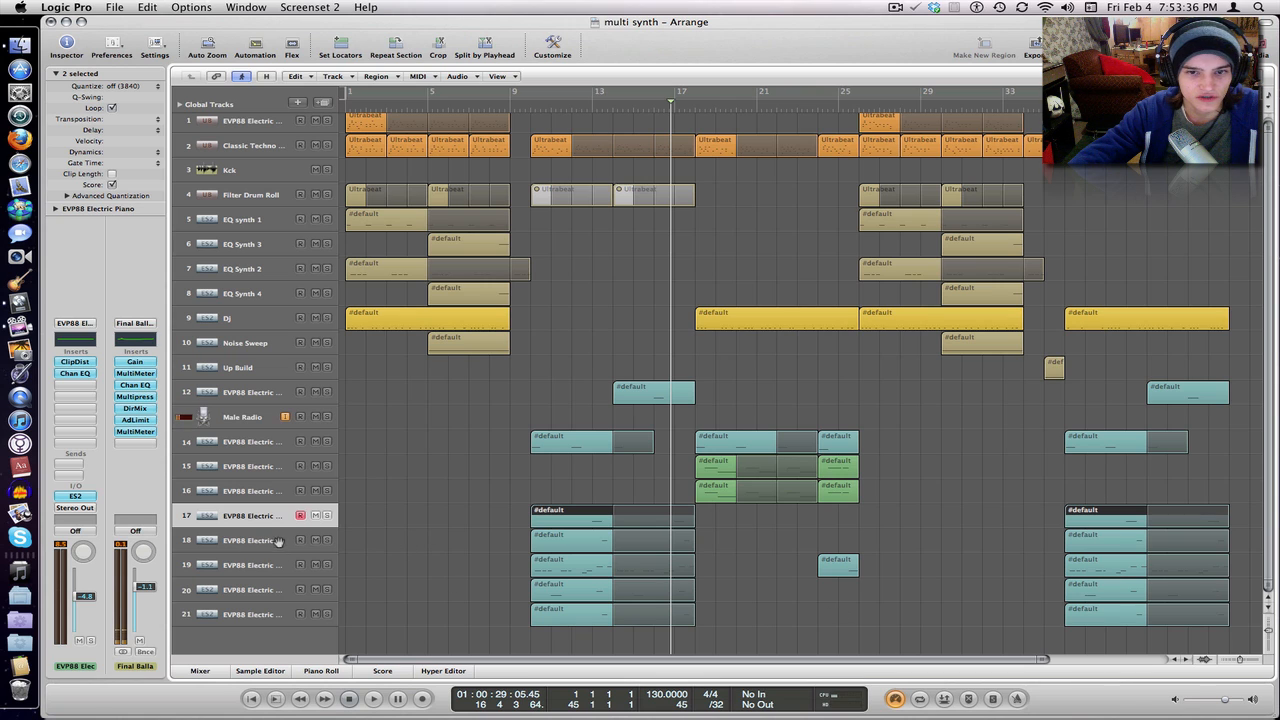
left_click(243, 570)
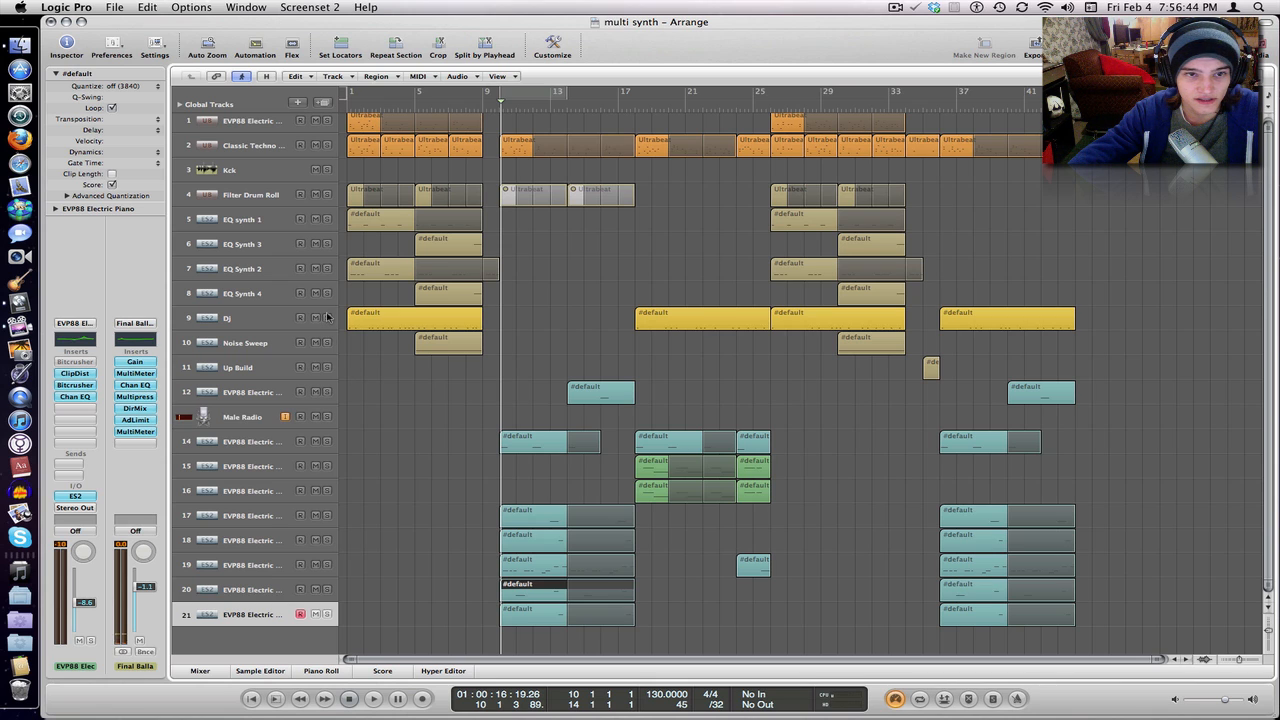
Step: Solo the Dj track and play the arrangement from the beginning
left_click(248, 322)
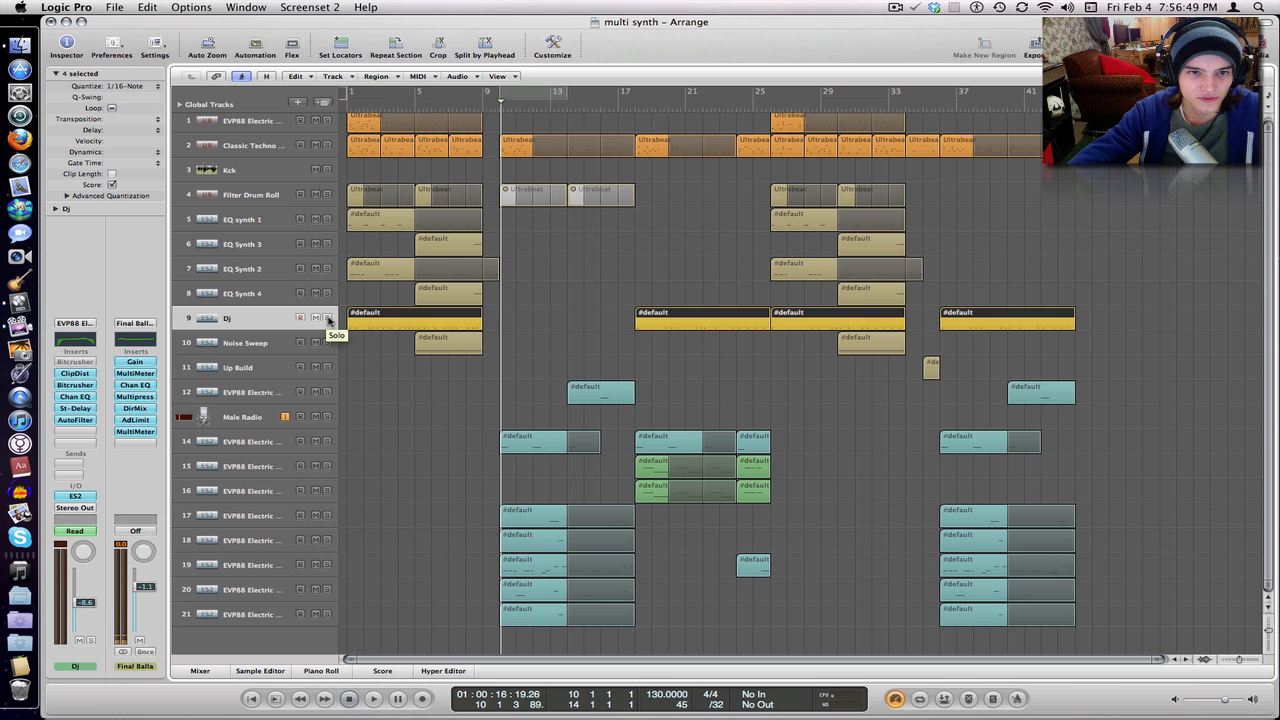
left_click(327, 318)
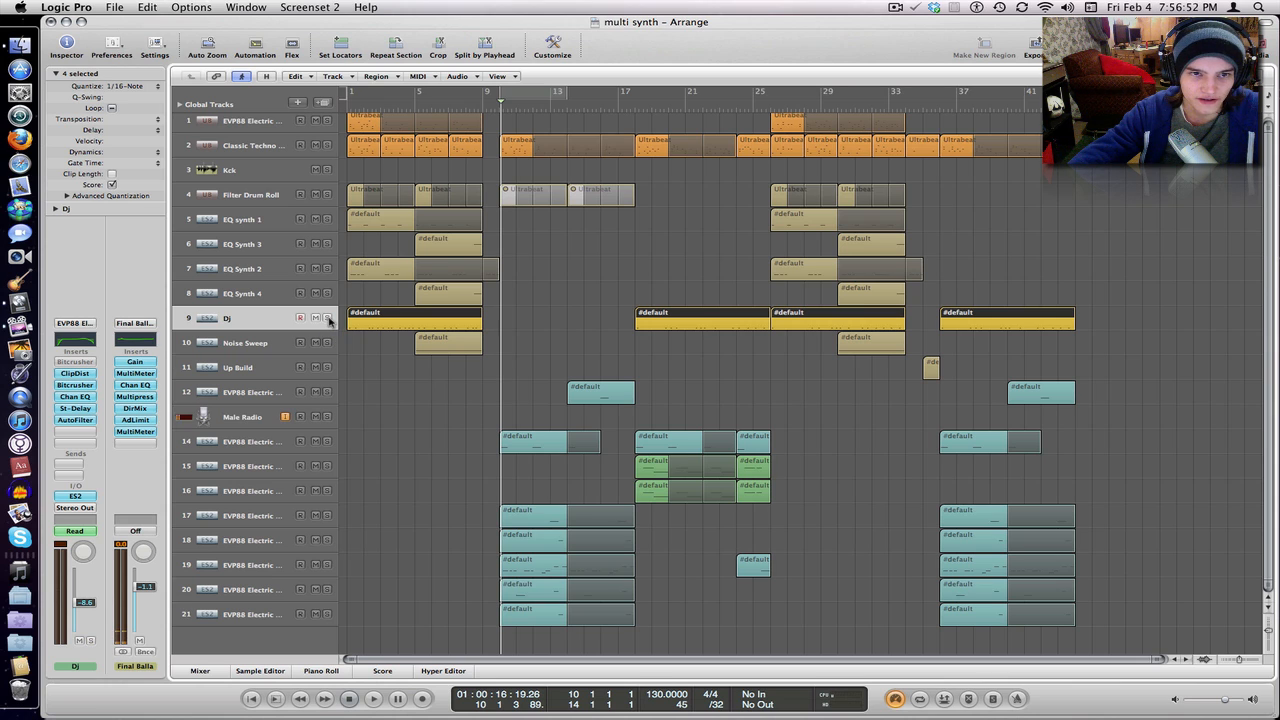
left_click(327, 318)
key("Return")
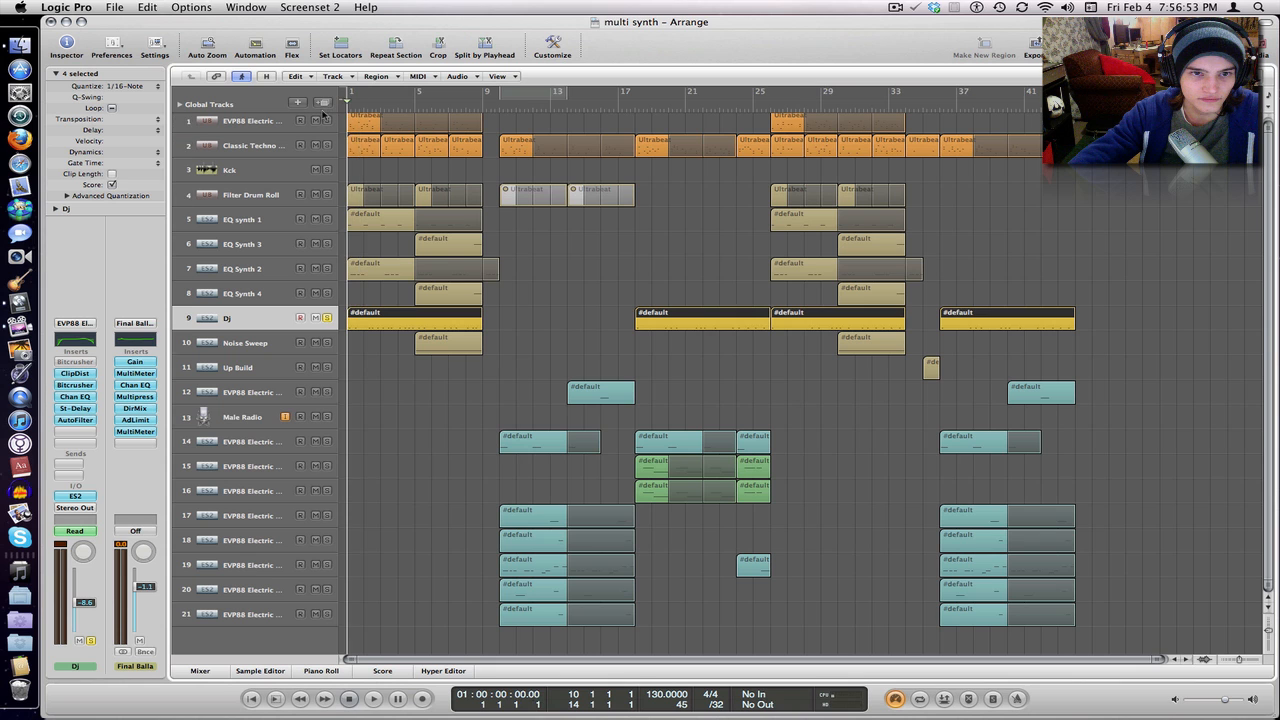
key("space")
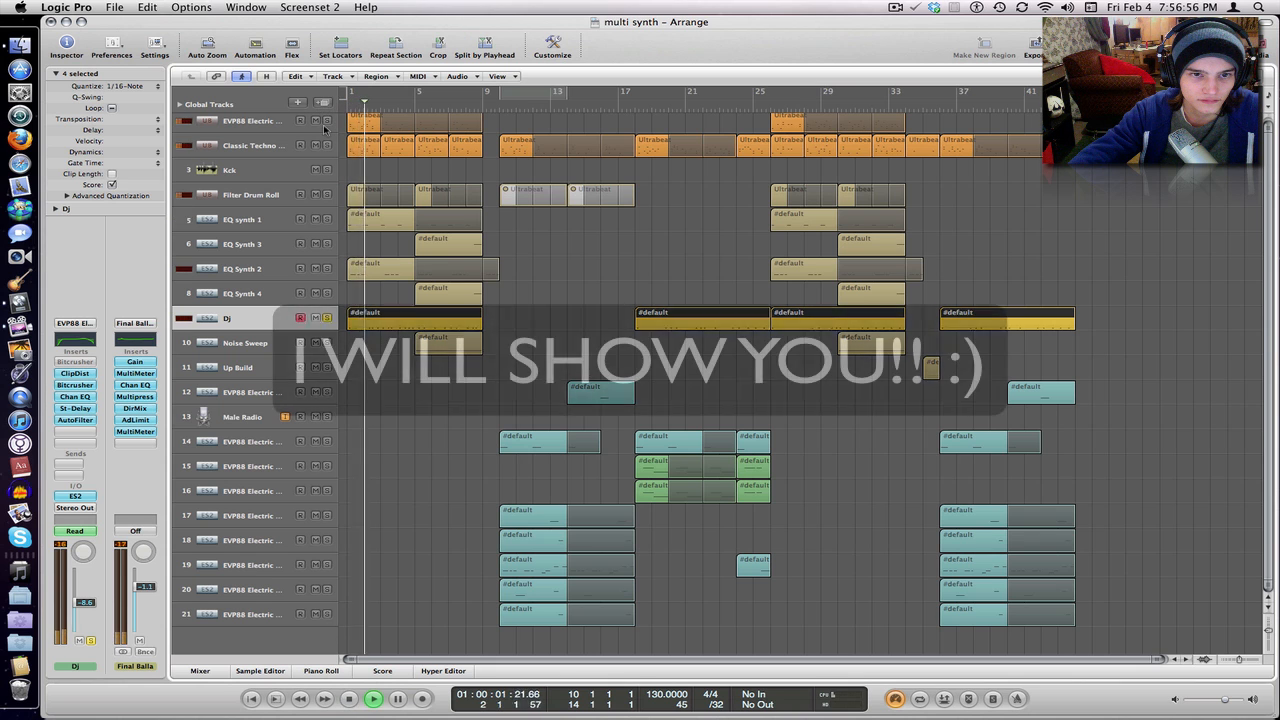
Step: Show the track automation and examine the Dj track's AutoFilter Cutoff curve over the first eight bars
key("a")
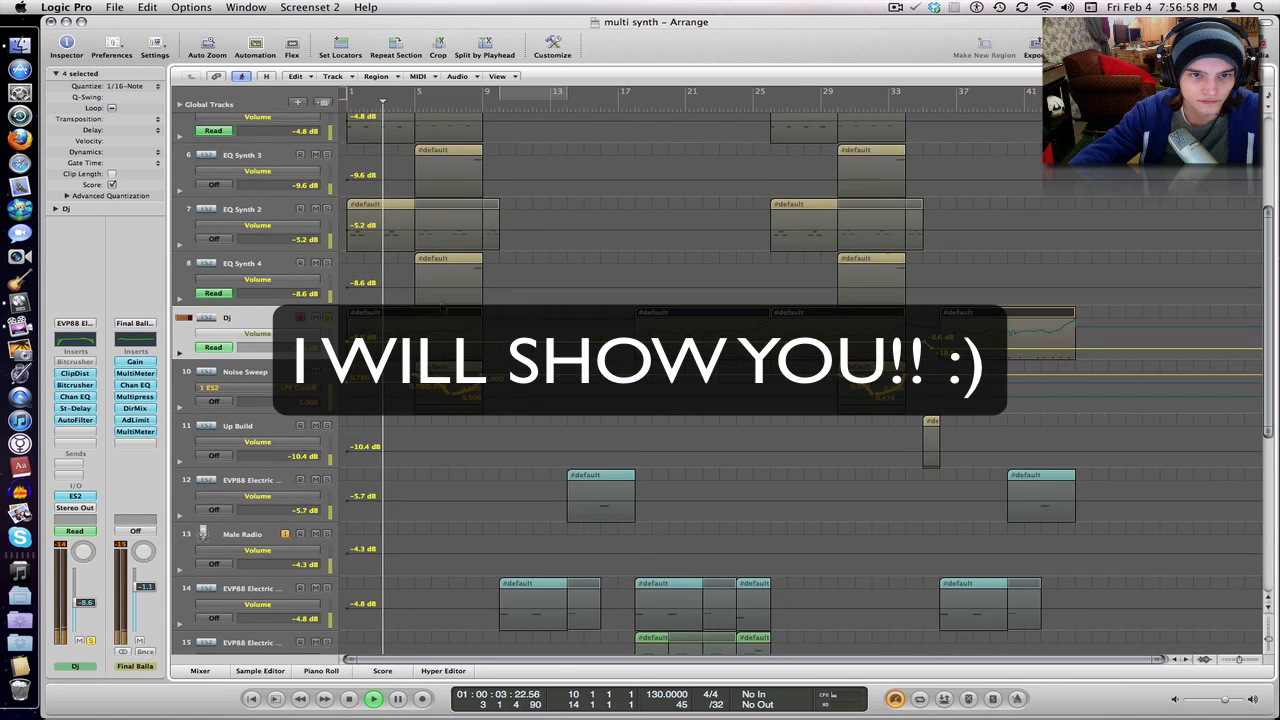
left_click_drag(1242, 659, 1248, 660)
left_click_drag(570, 660, 505, 661)
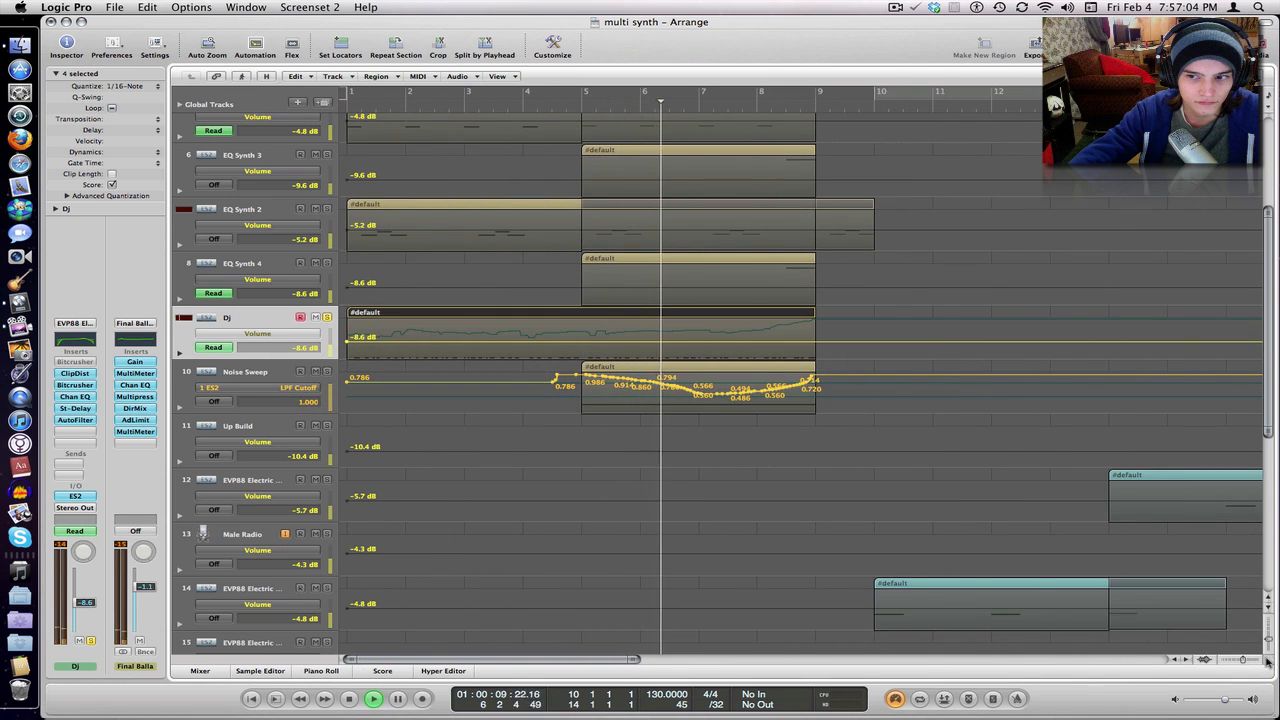
left_click_drag(1269, 636, 1267, 654)
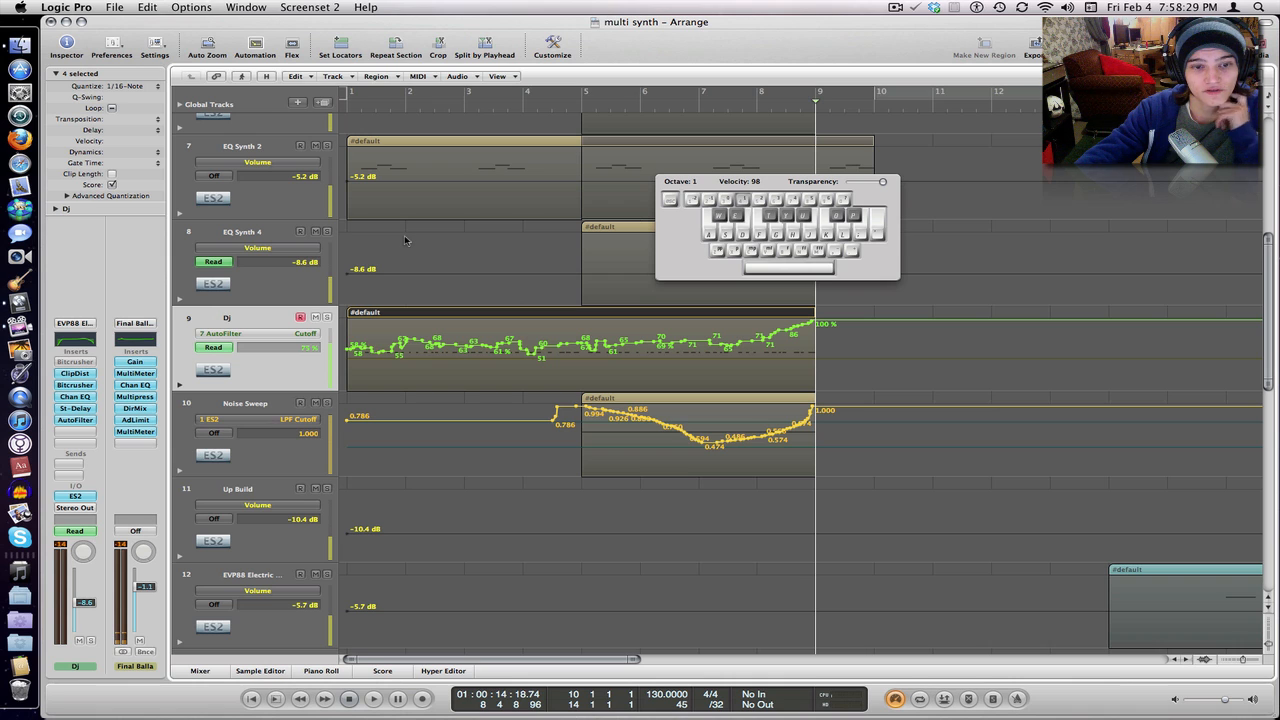
Step: Hide the Caps Lock Keyboard and automation lanes, and show the whole arrangement with no regions selected
key("Caps_Lock")
key("a")
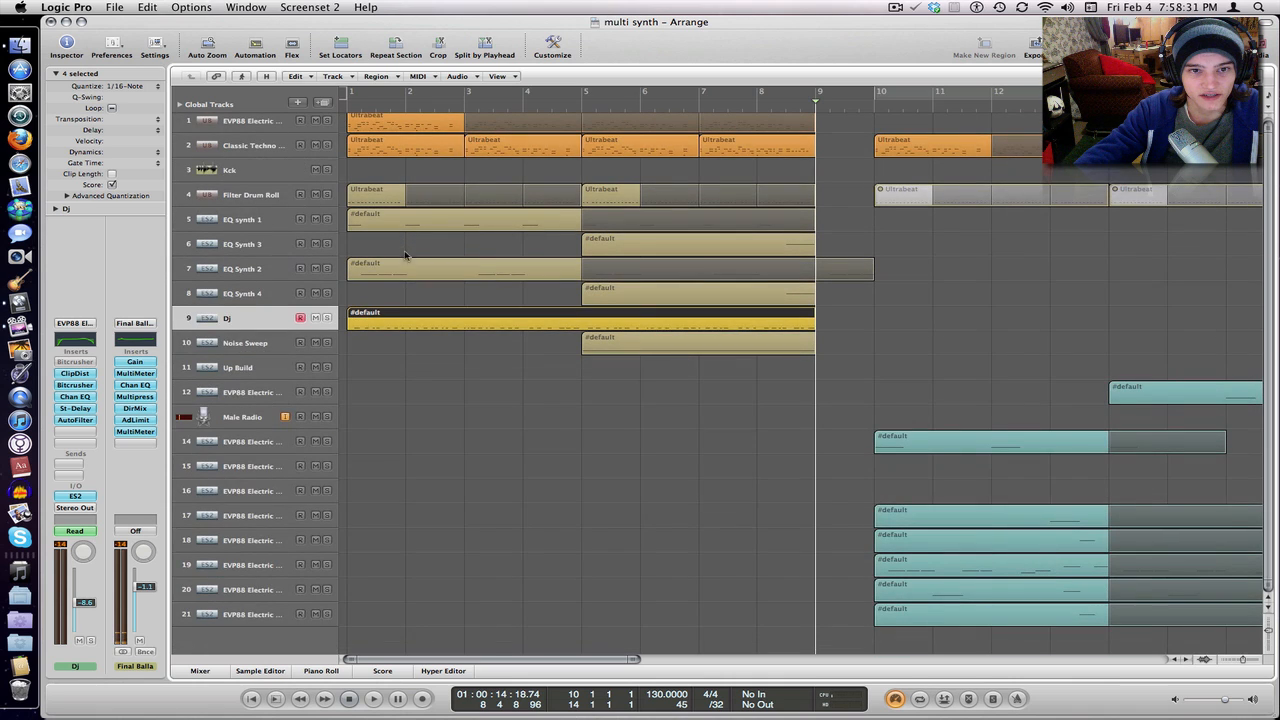
left_click(396, 369)
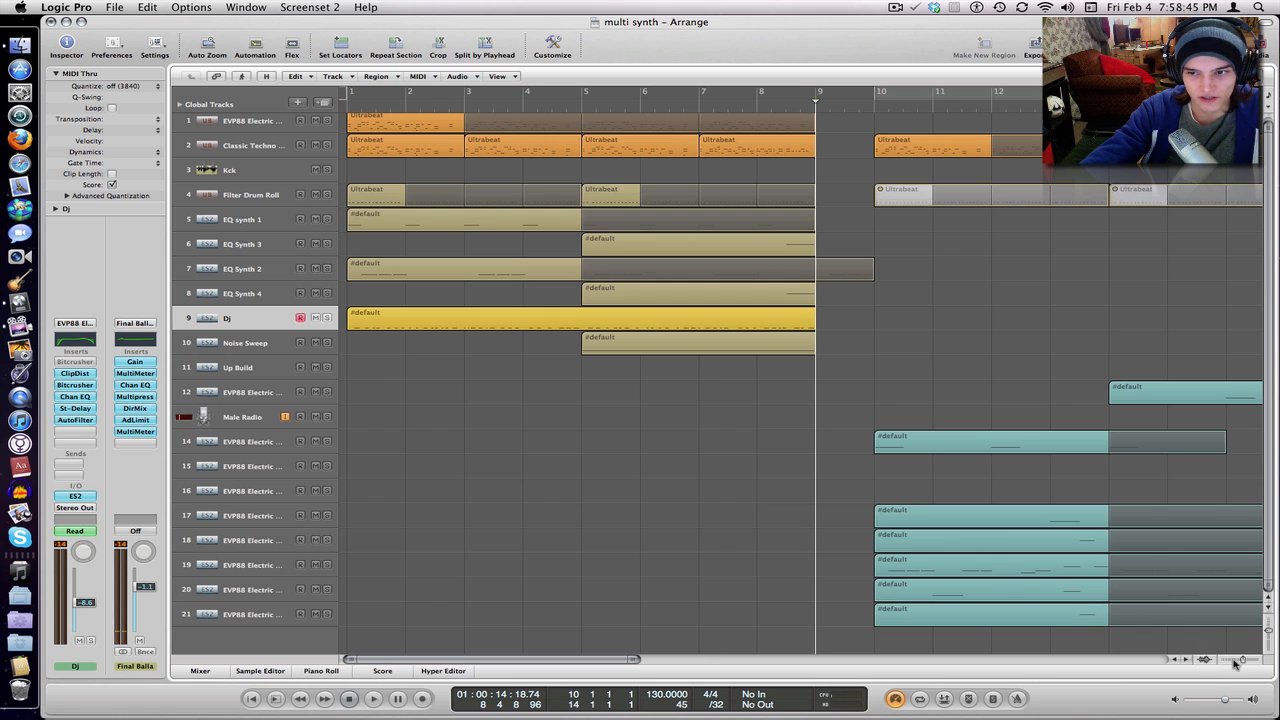
left_click_drag(1242, 660, 1268, 624)
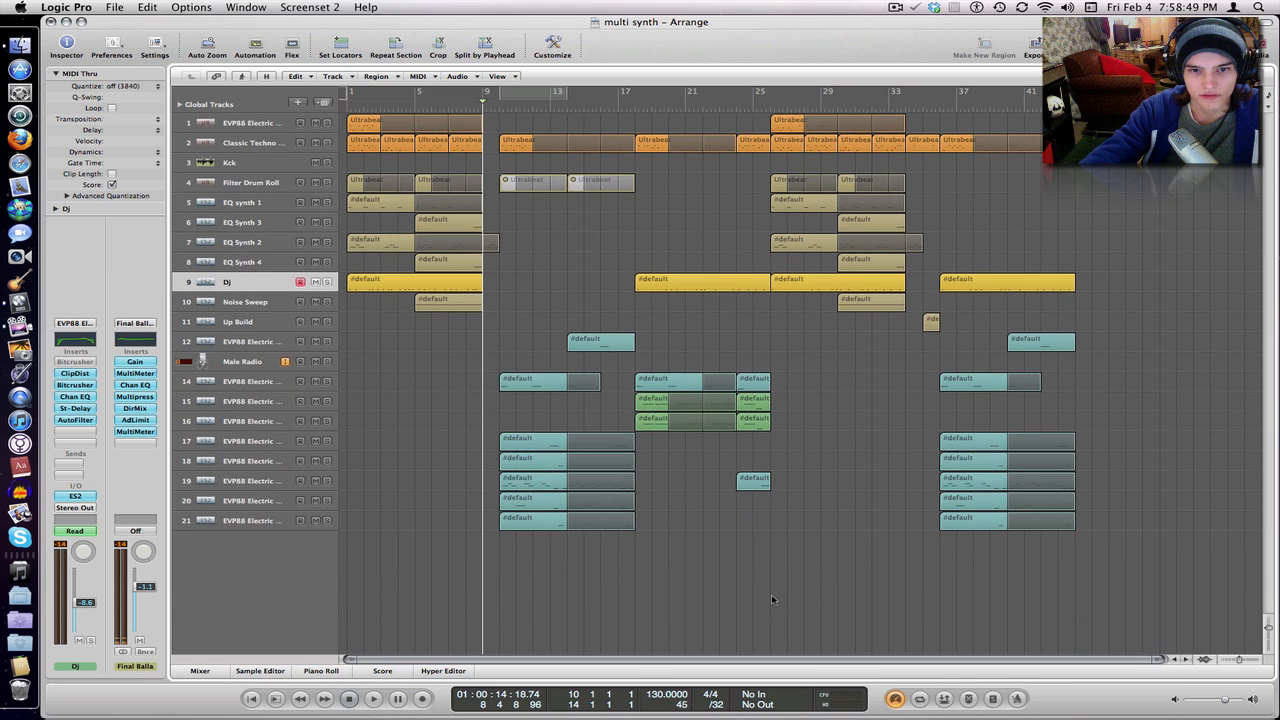